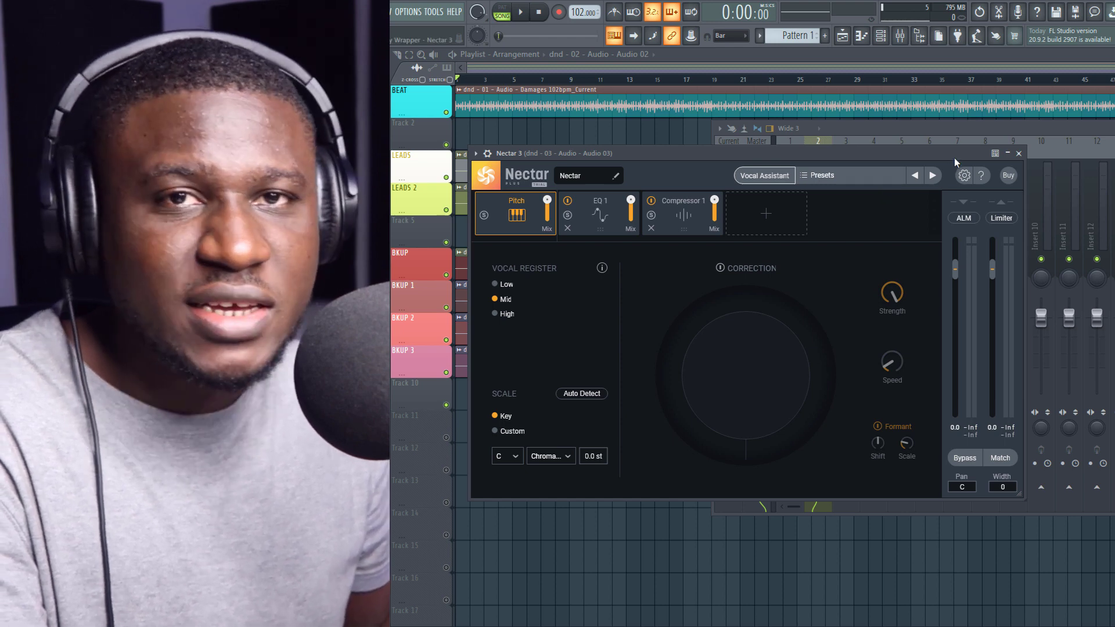
Close Nectar and the mixer, then play the song to hear the vocals against the beat.
drag(799, 155, 850, 193)
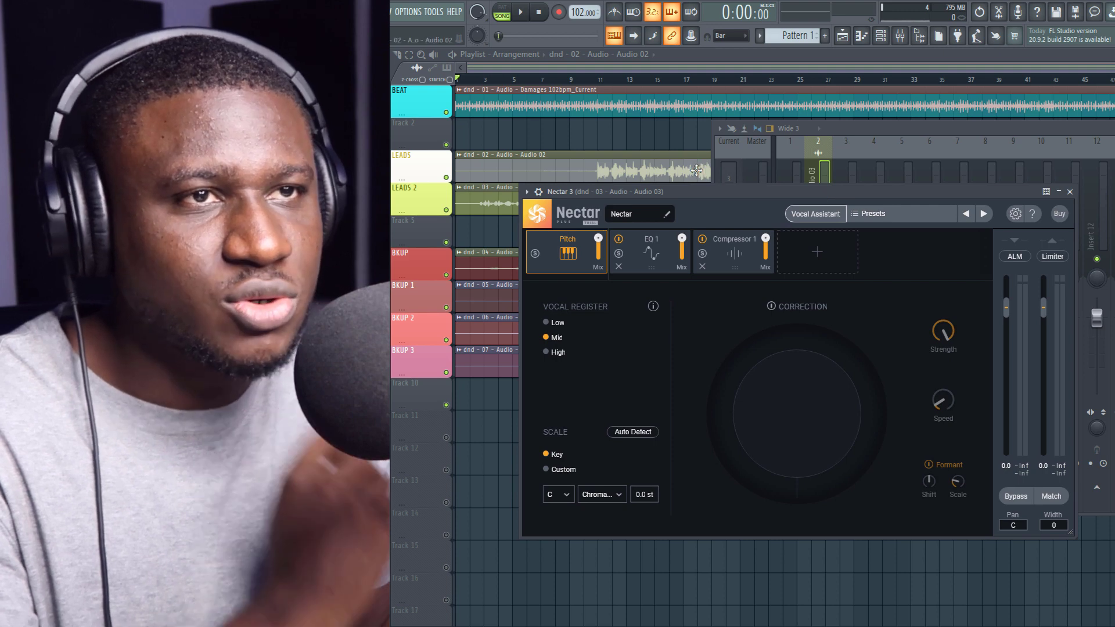
key(F12)
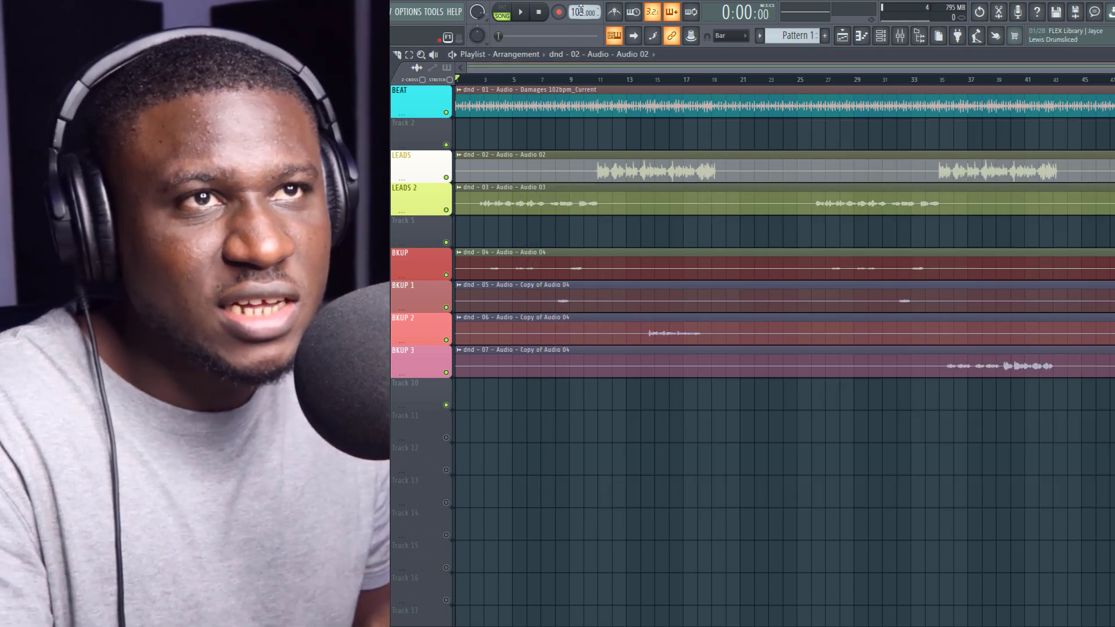
click(477, 80)
key(space)
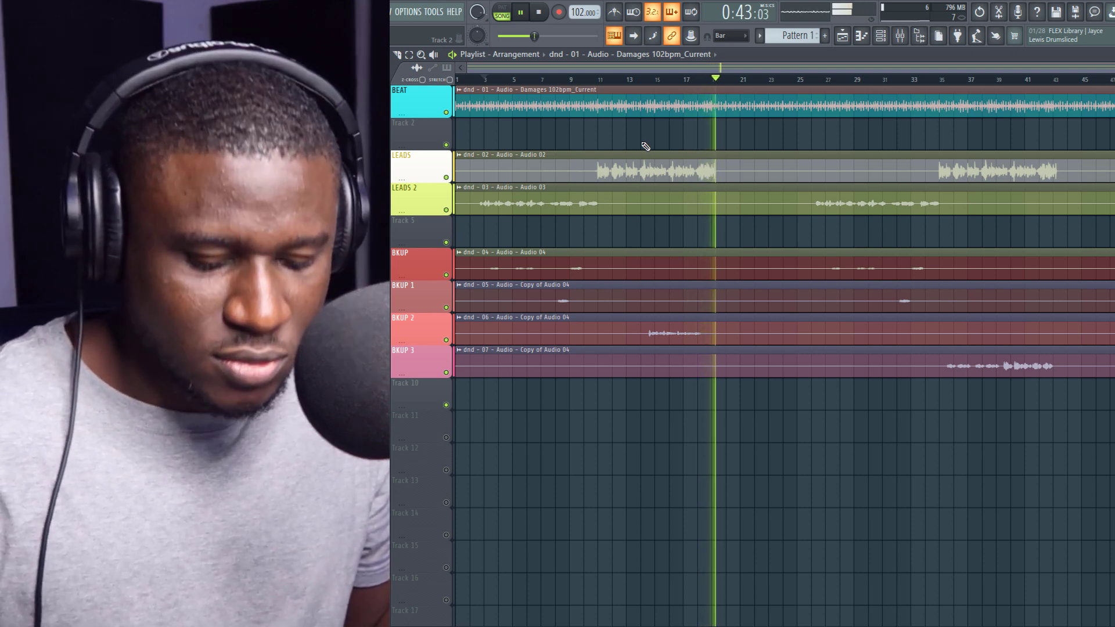
key(space)
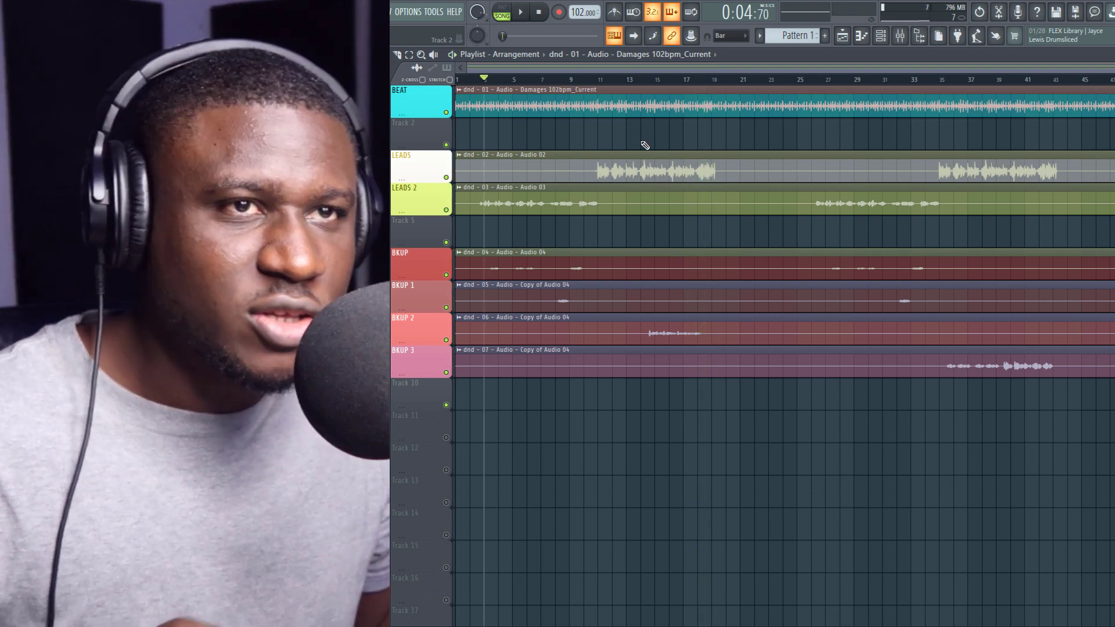
Open Nectar 3 on the Audio 03 insert and start its Vocal Assistant in Assist mode.
click(899, 36)
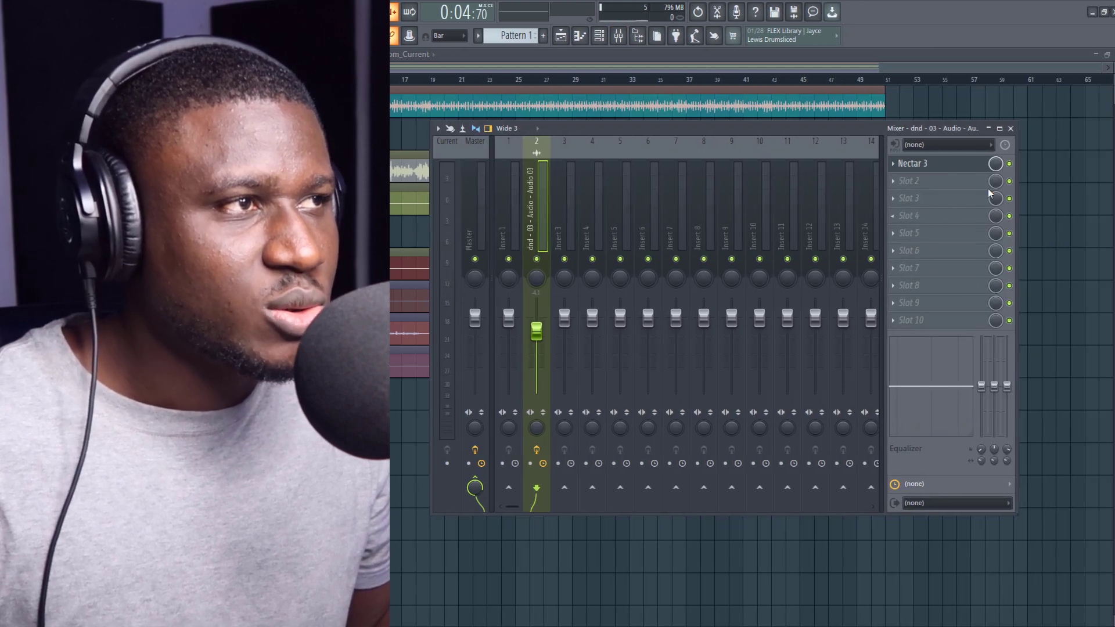
click(916, 164)
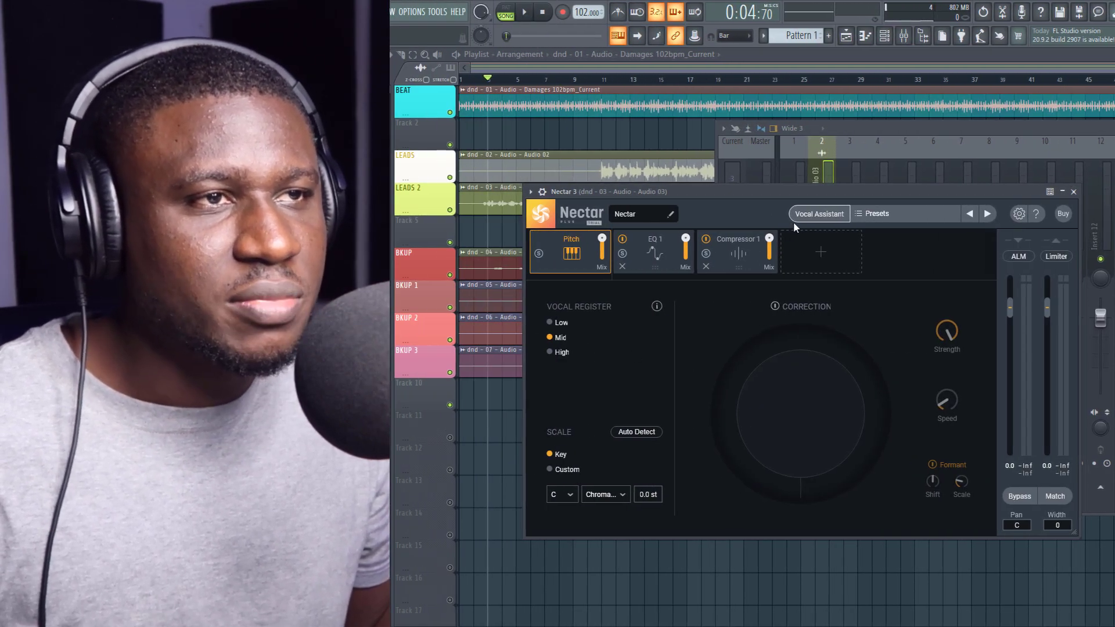
click(814, 215)
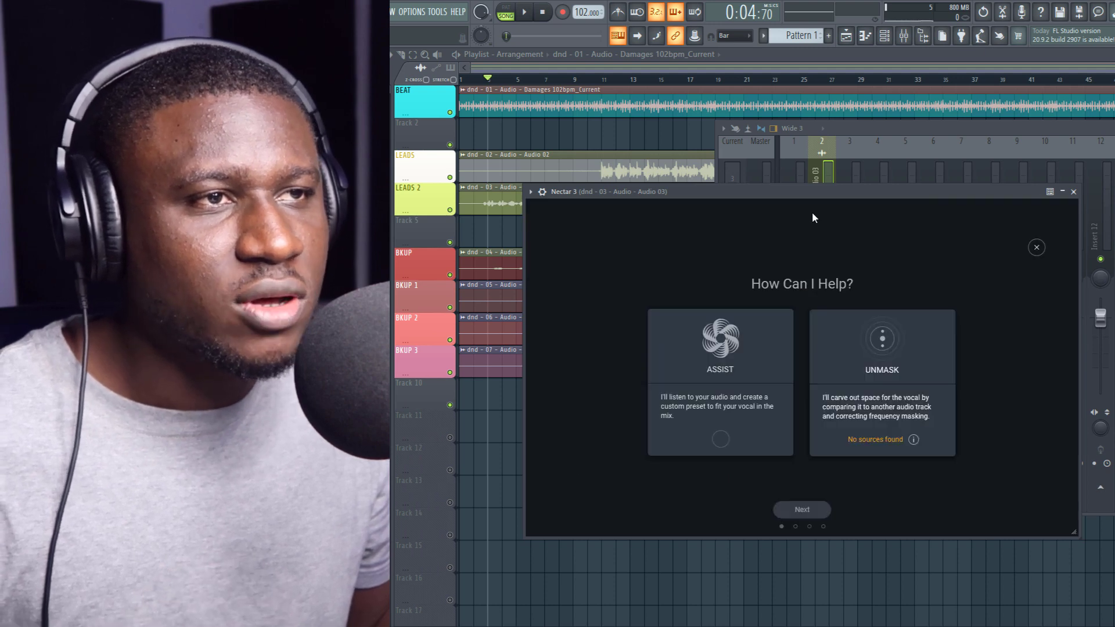
click(717, 424)
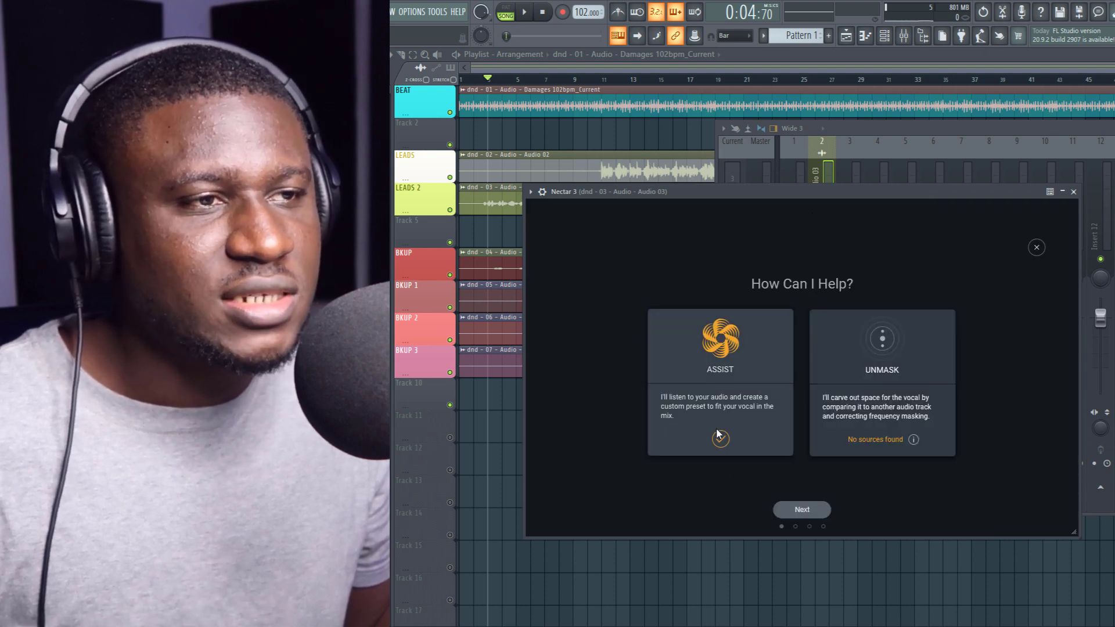
Keep the Modern vibe and set the assistant's intensity to Light.
drag(724, 192, 685, 397)
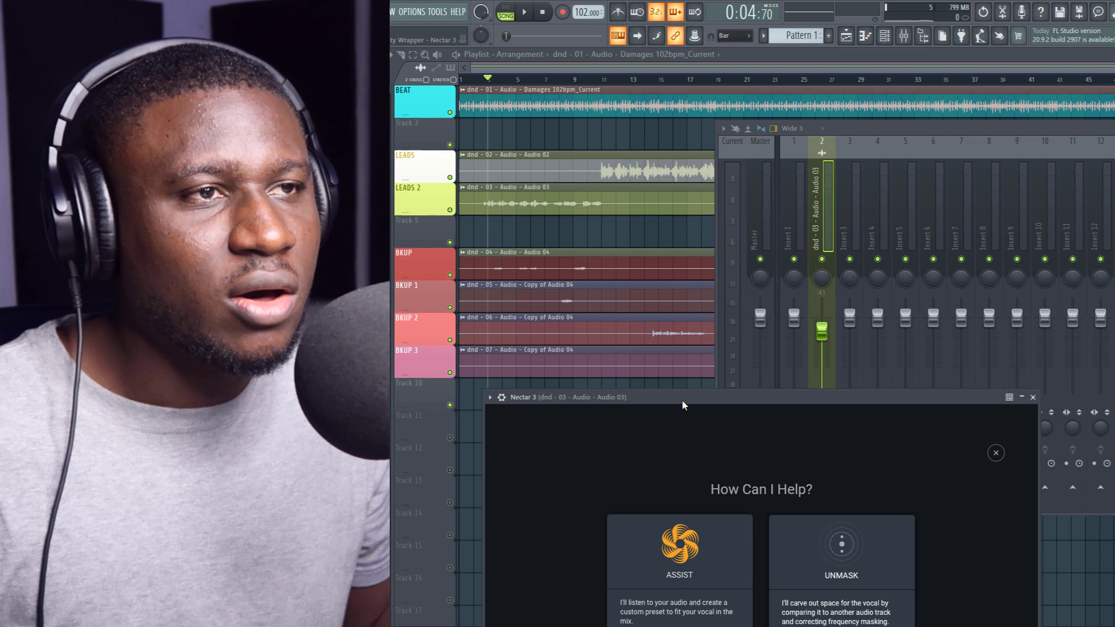
drag(580, 397, 587, 135)
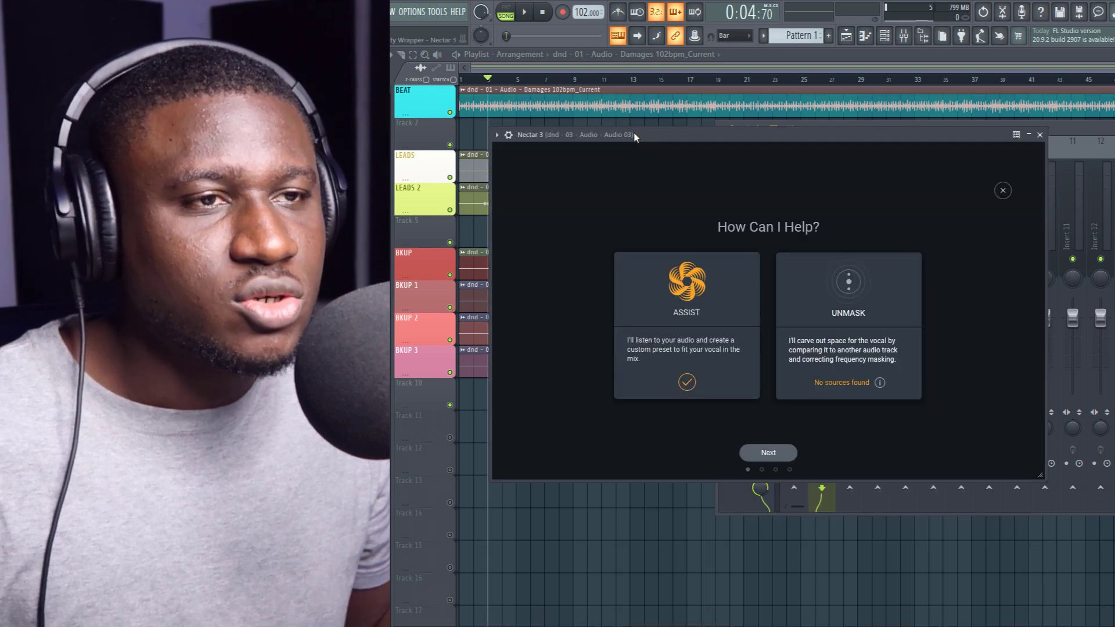
click(767, 456)
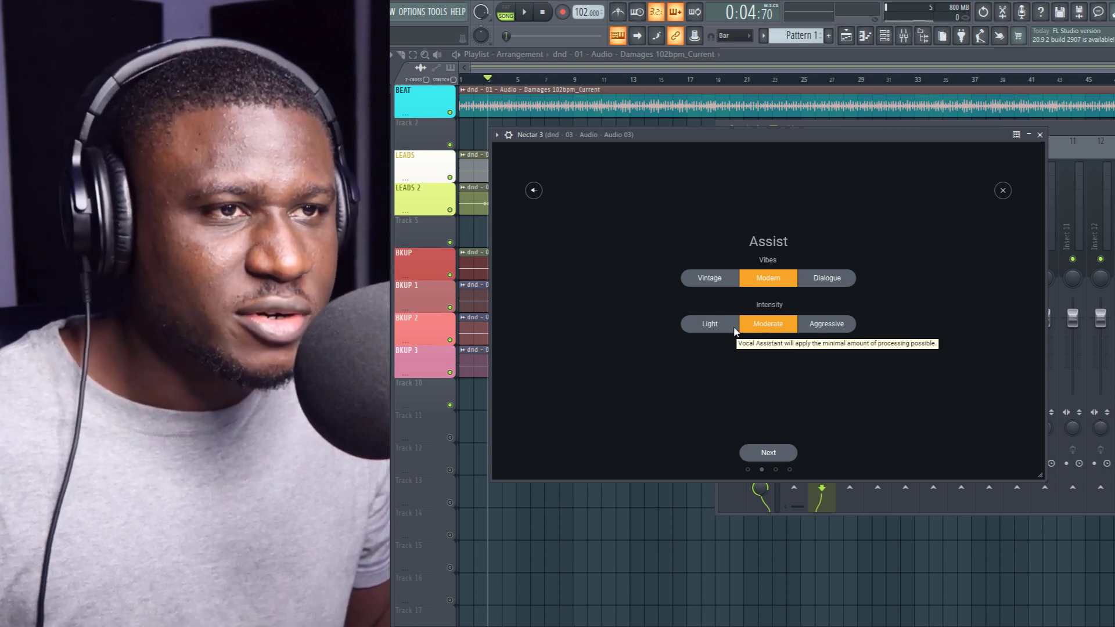
click(710, 326)
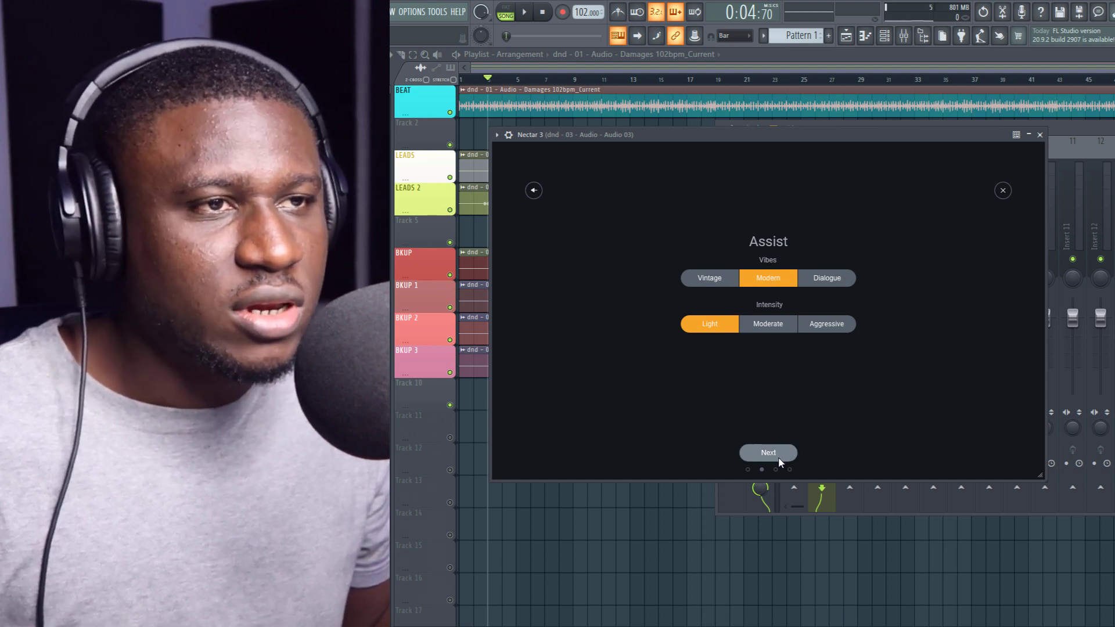
click(773, 454)
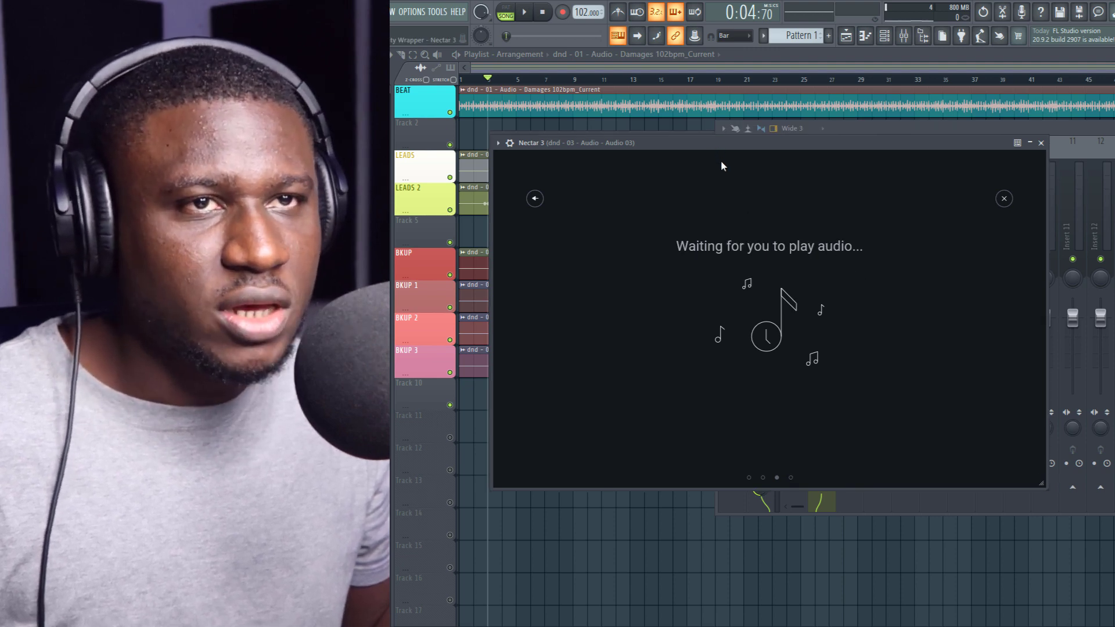
Play the song for analysis and accept the assistant's Pitch, Gate, EQ, De-Esser and Compressor chain.
drag(715, 138, 735, 219)
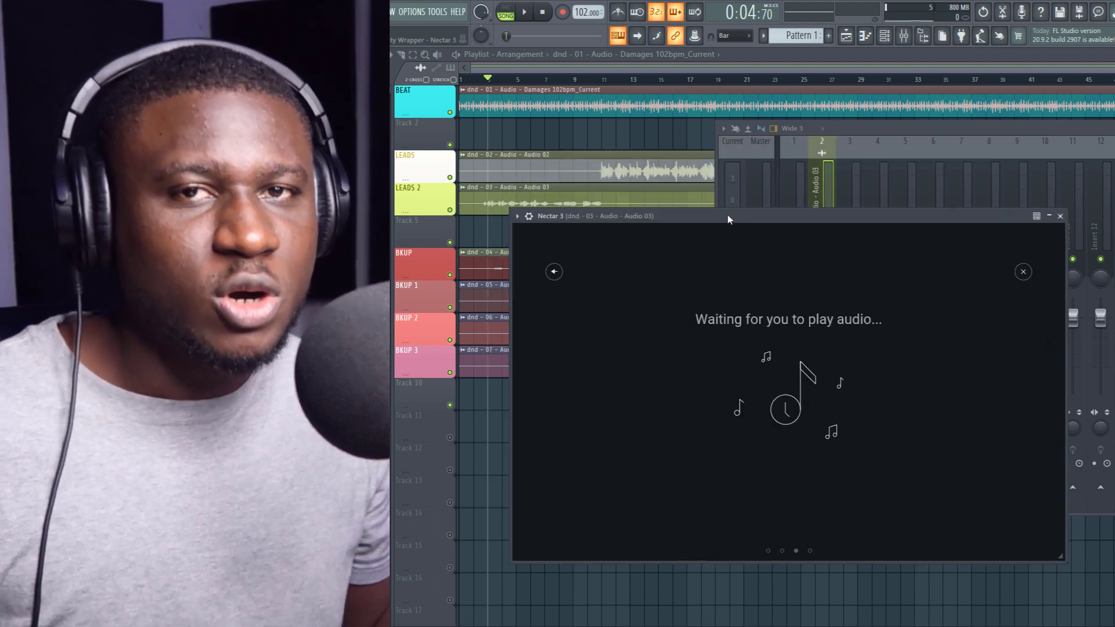
key(space)
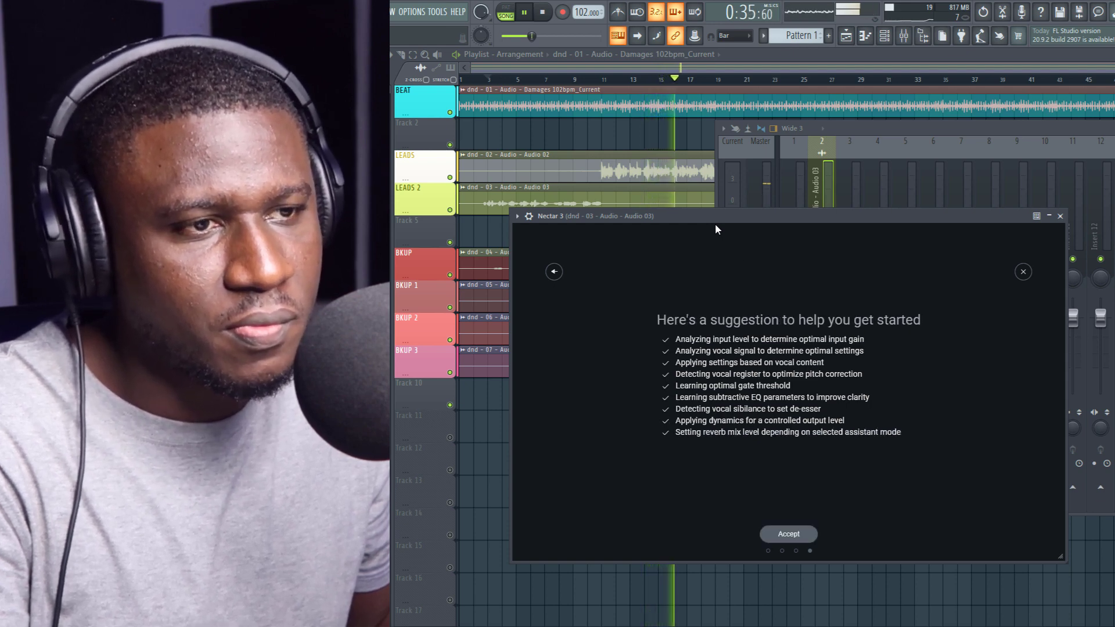
click(789, 533)
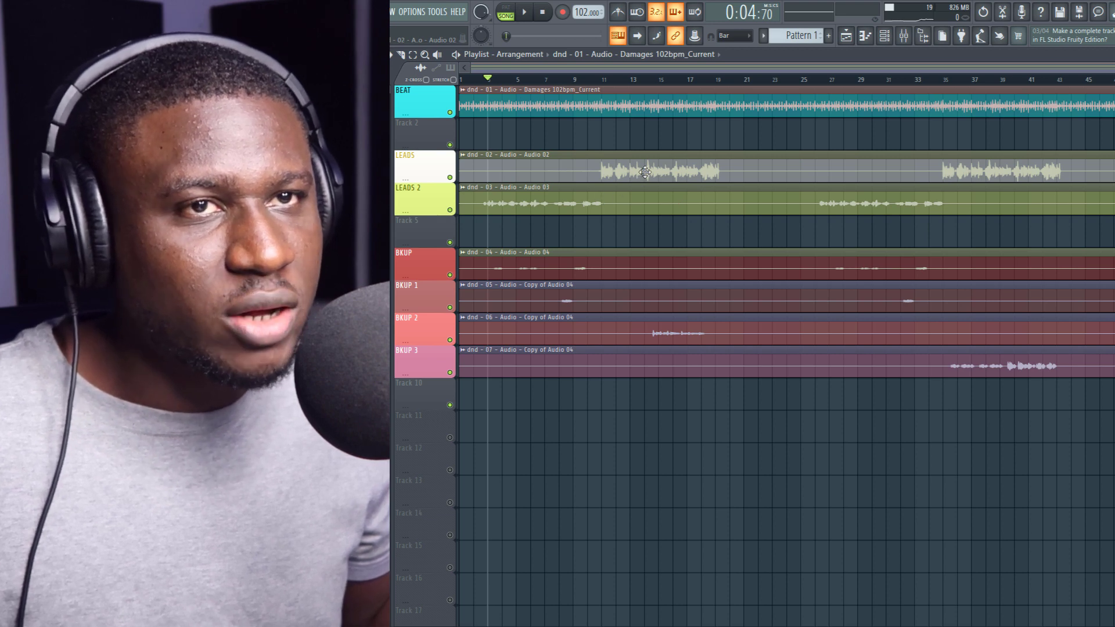
Check the Audio 02 and Audio 03 channel settings.
double_click(709, 172)
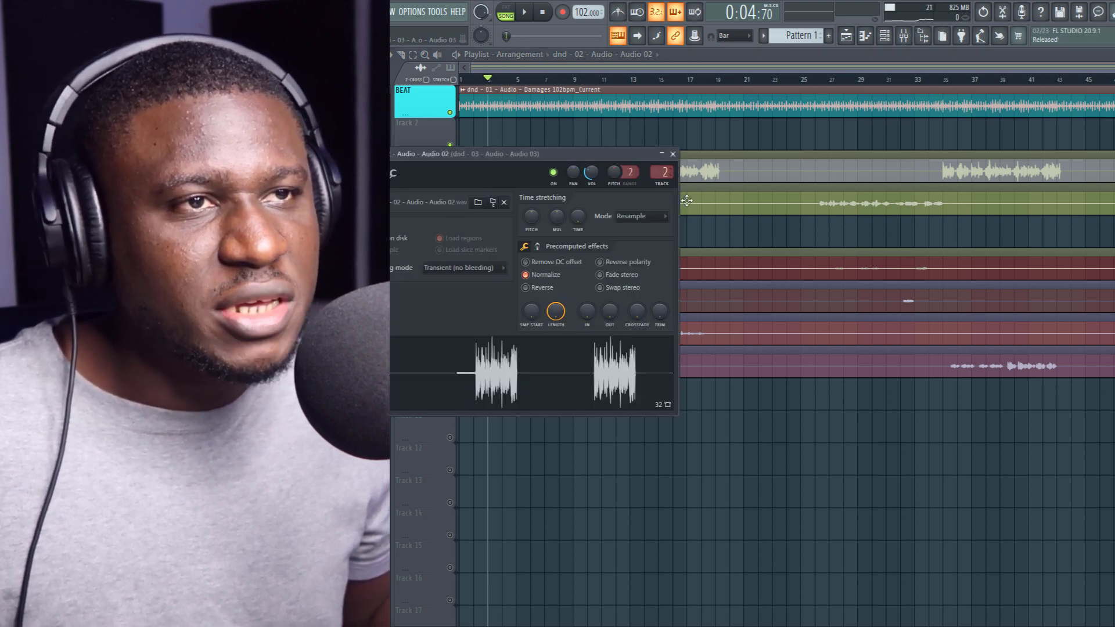
double_click(687, 200)
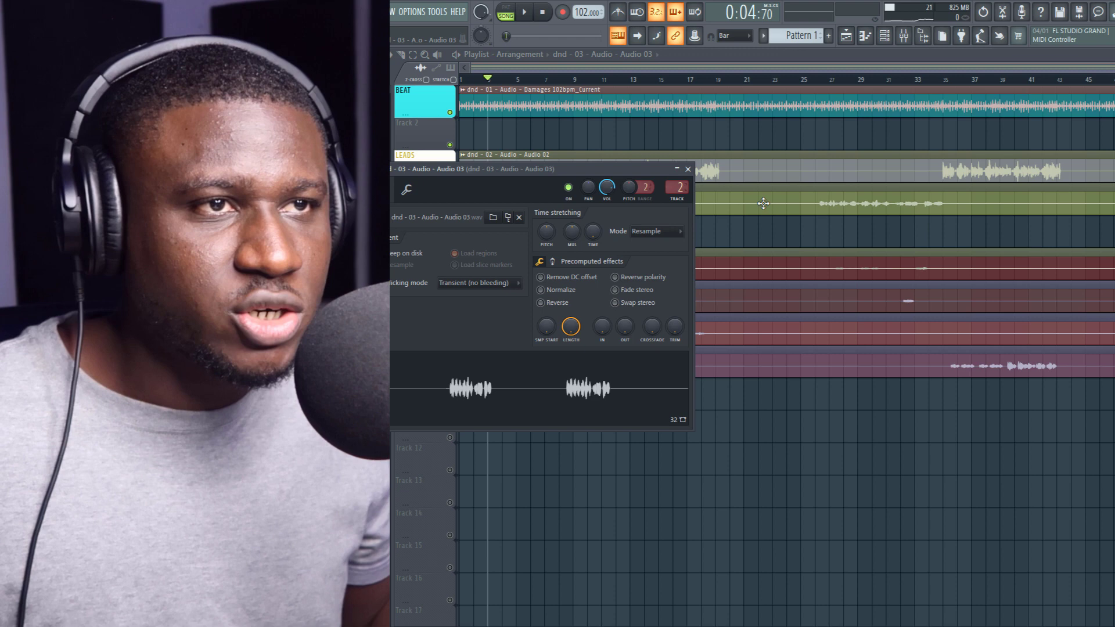
click(763, 203)
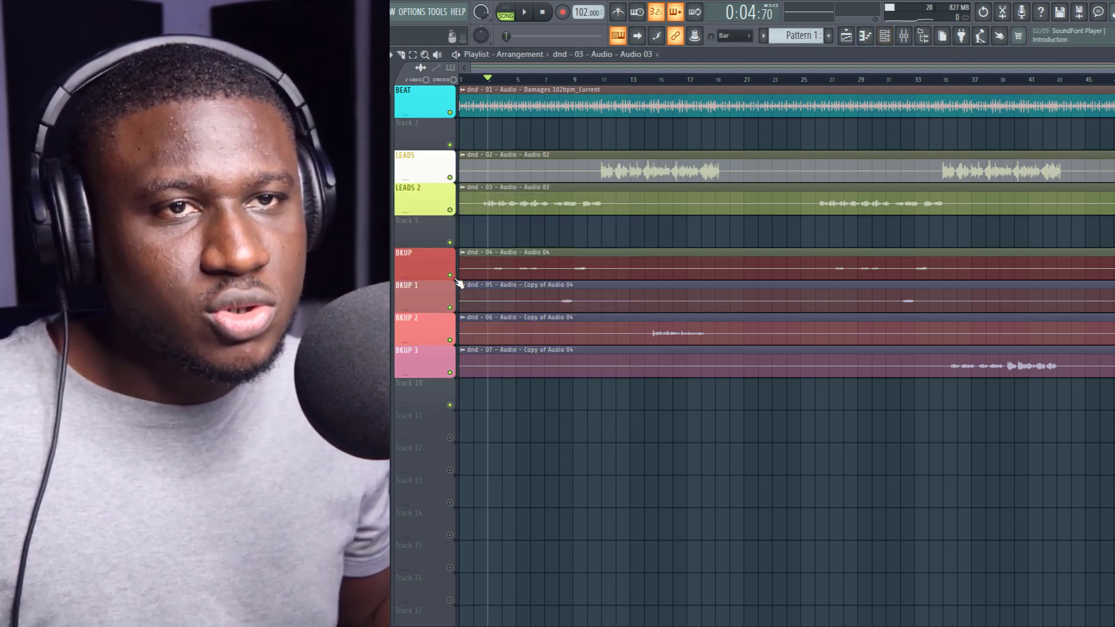
Mute the four backup tracks BKUP, BKUP 1, BKUP 2 and BKUP 3.
click(450, 274)
click(451, 307)
click(451, 339)
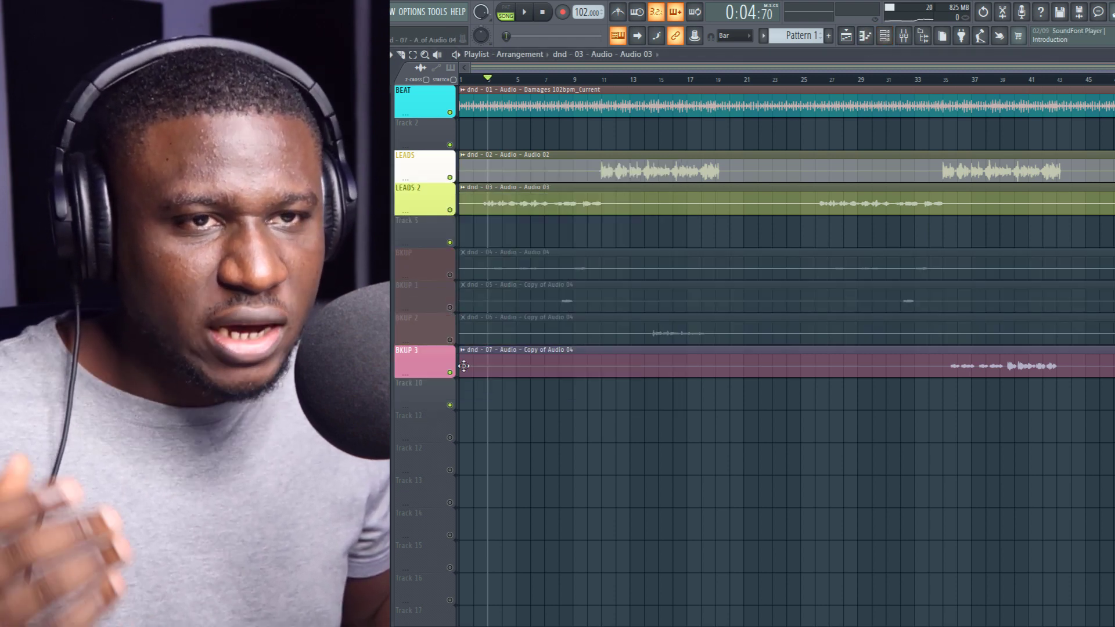
click(451, 372)
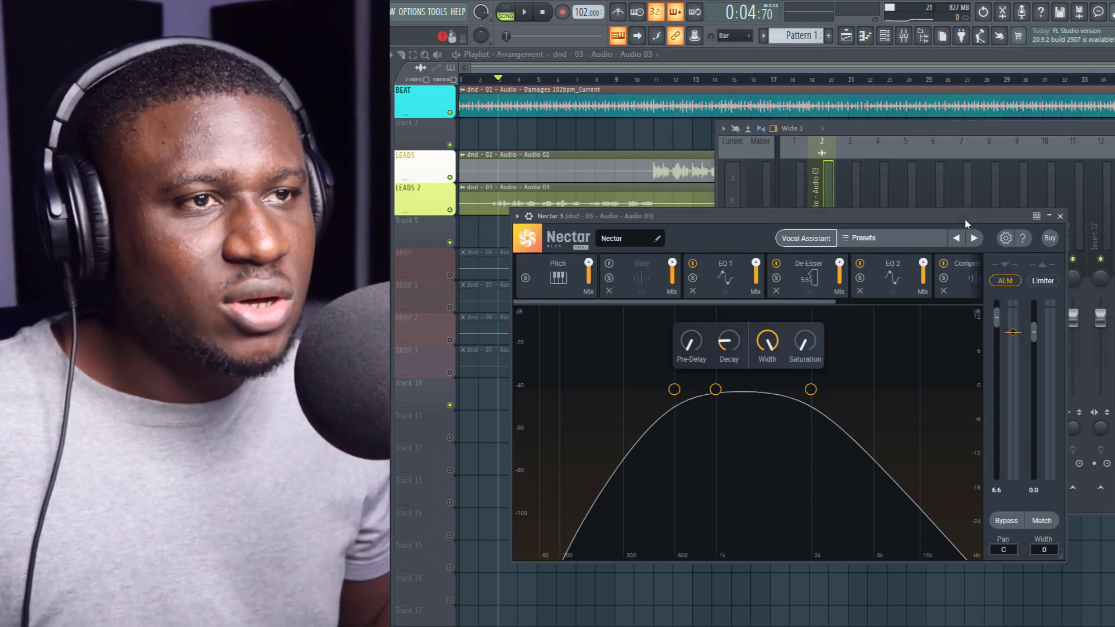
Step through Nectar's Pitch, Gate, EQ 1, De-Esser, EQ 2 and Compressor modules, ending on Reverb.
click(559, 277)
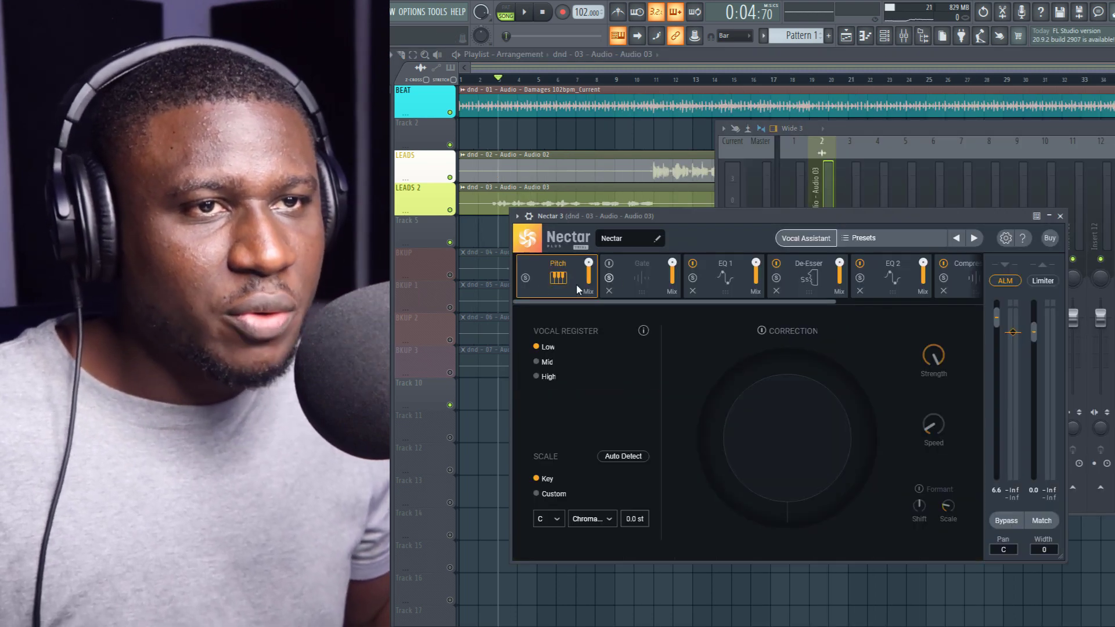
drag(659, 217, 634, 220)
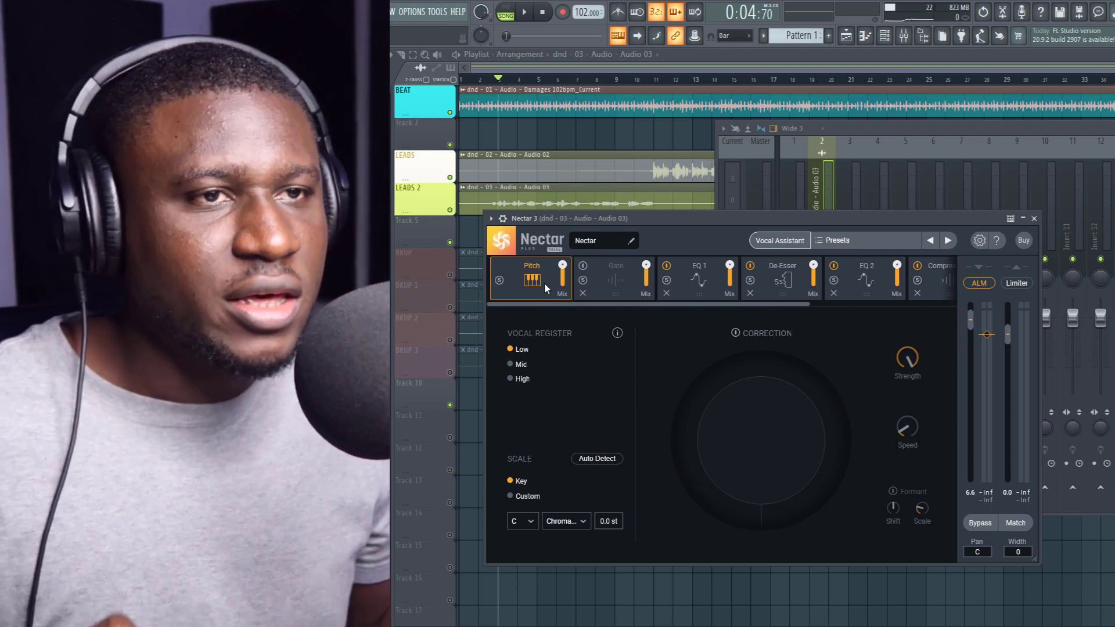
click(614, 293)
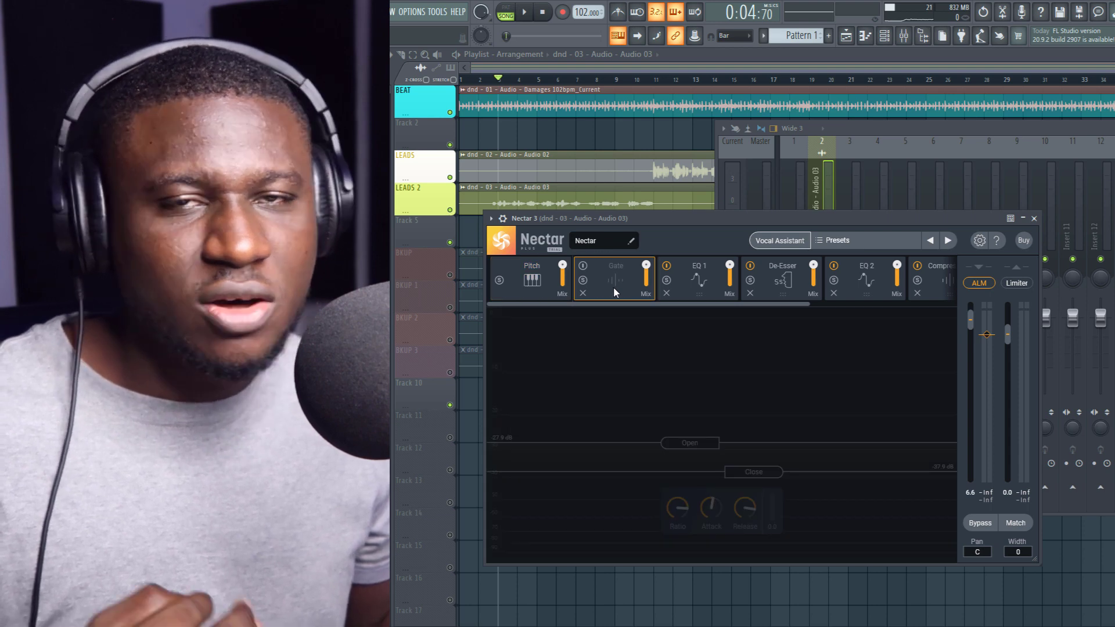
click(692, 284)
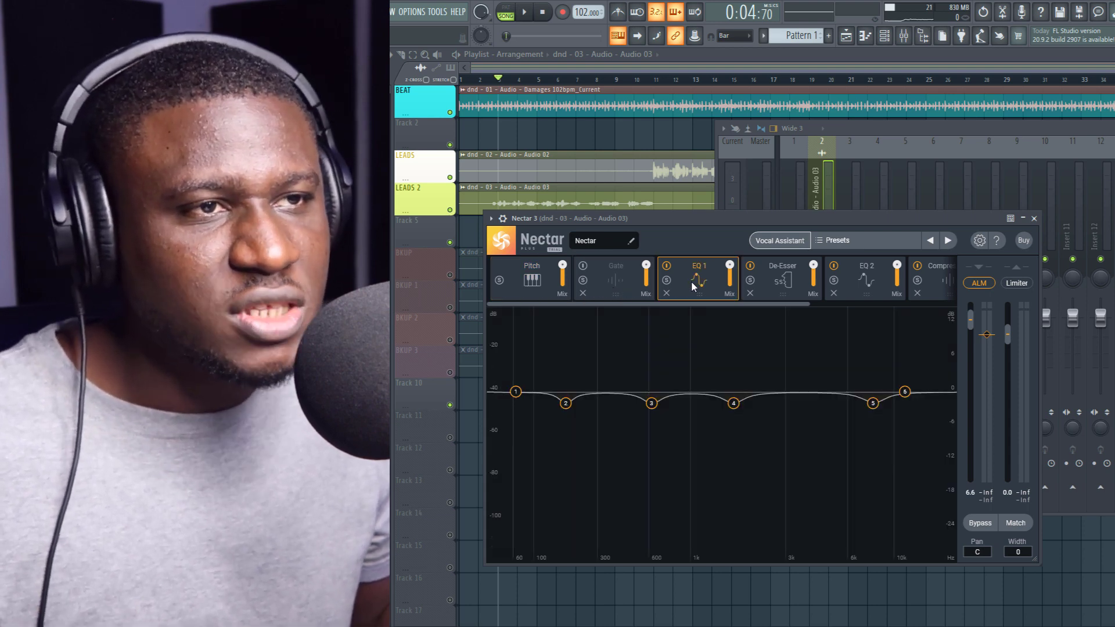
click(771, 277)
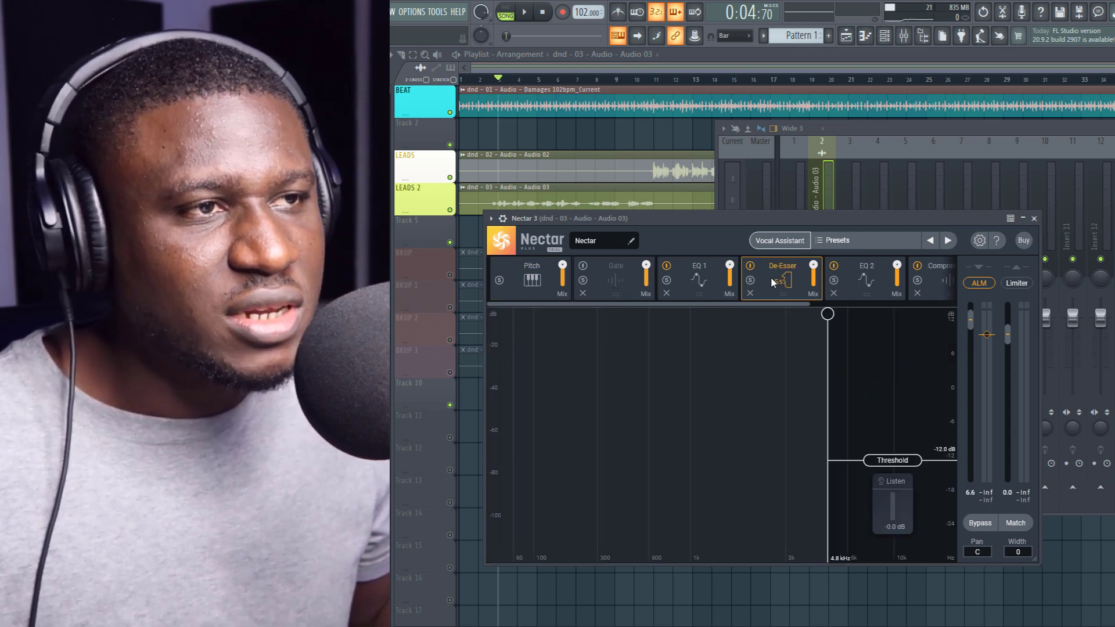
click(848, 276)
click(928, 283)
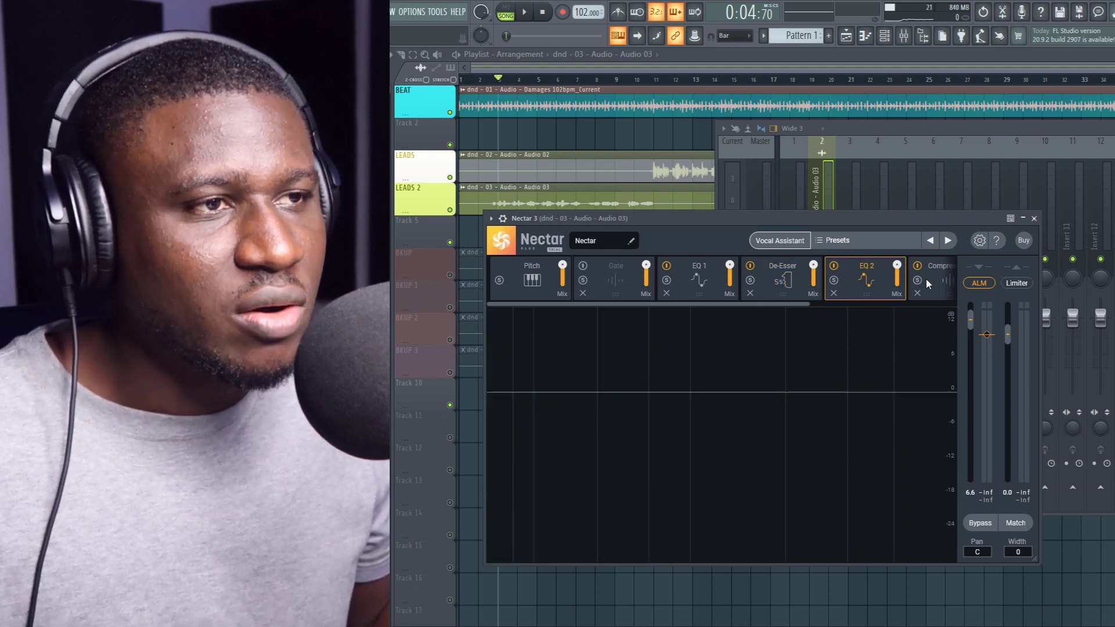
drag(797, 305, 914, 308)
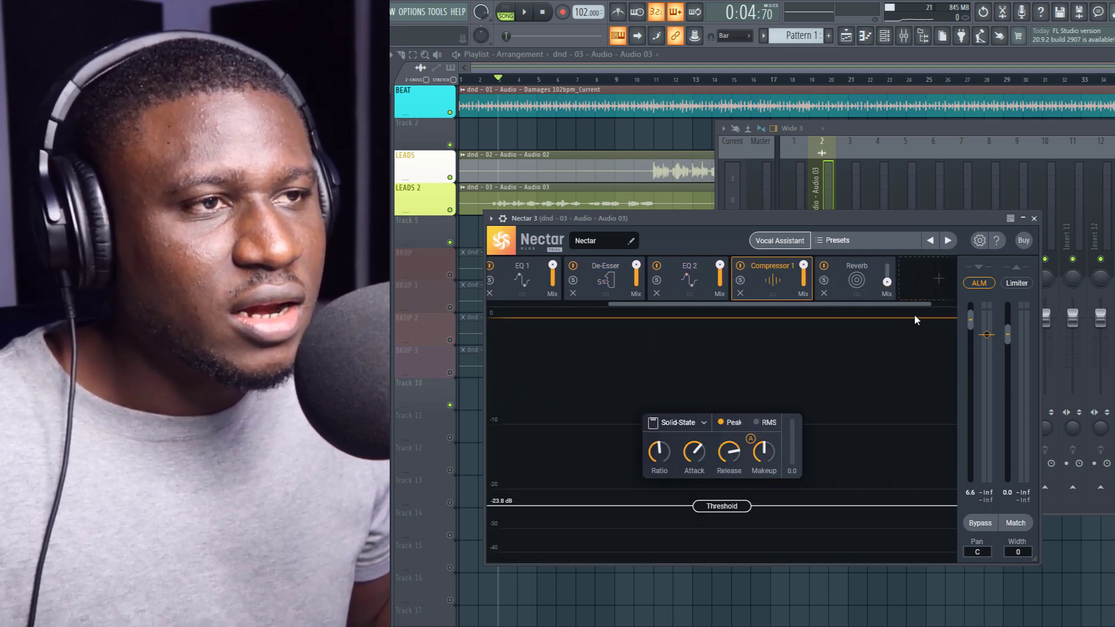
click(850, 292)
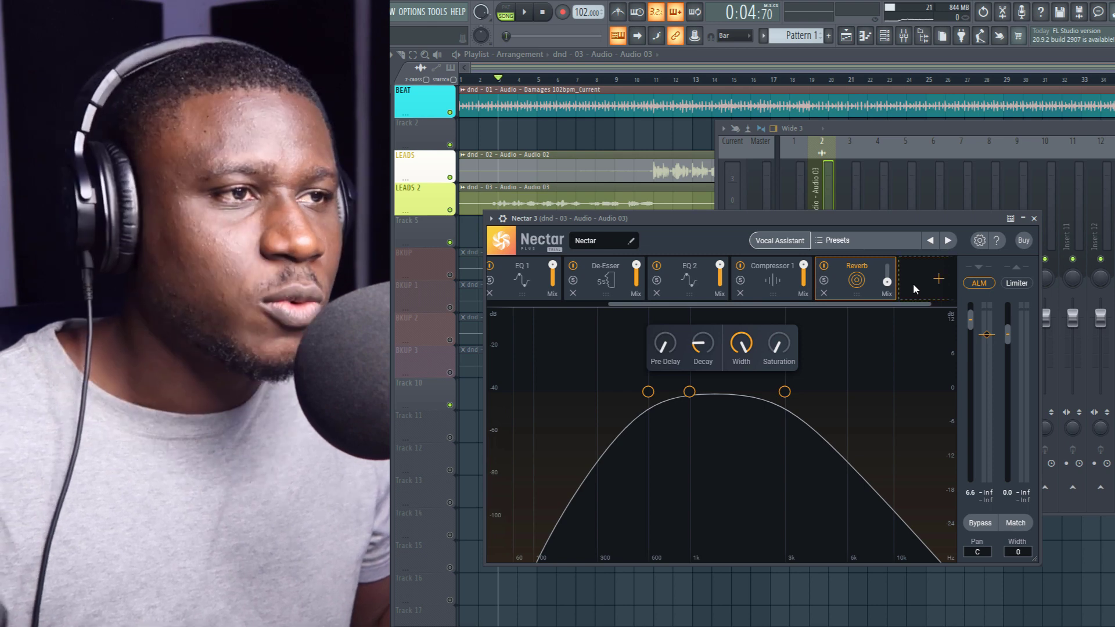
Add a Dimension module to Nectar's chain and set it to Flanger.
click(913, 284)
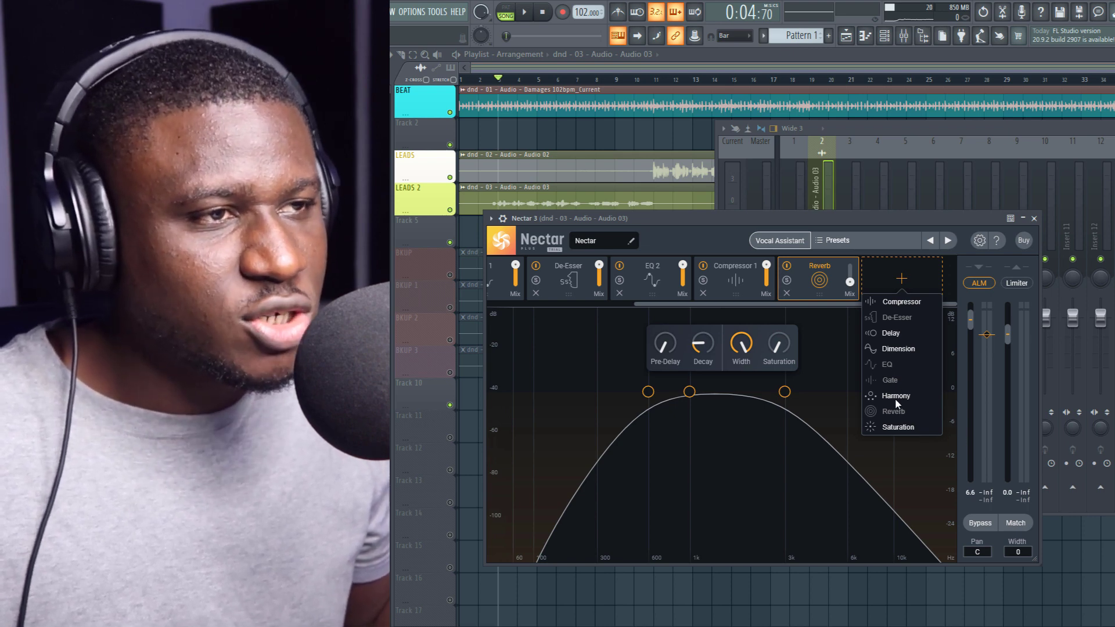
click(890, 350)
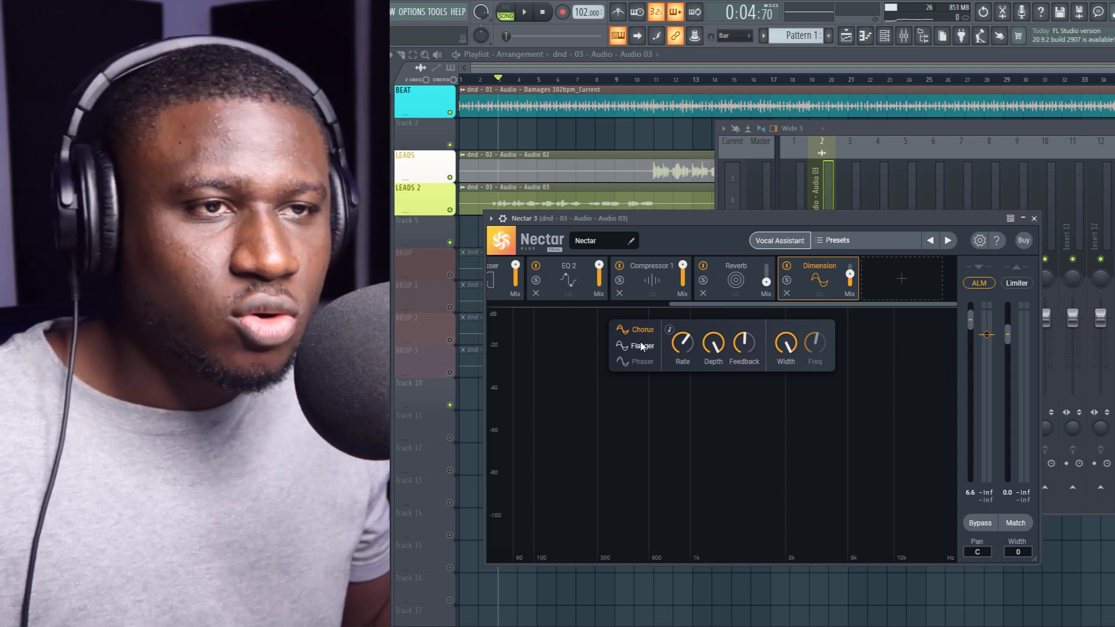
click(642, 346)
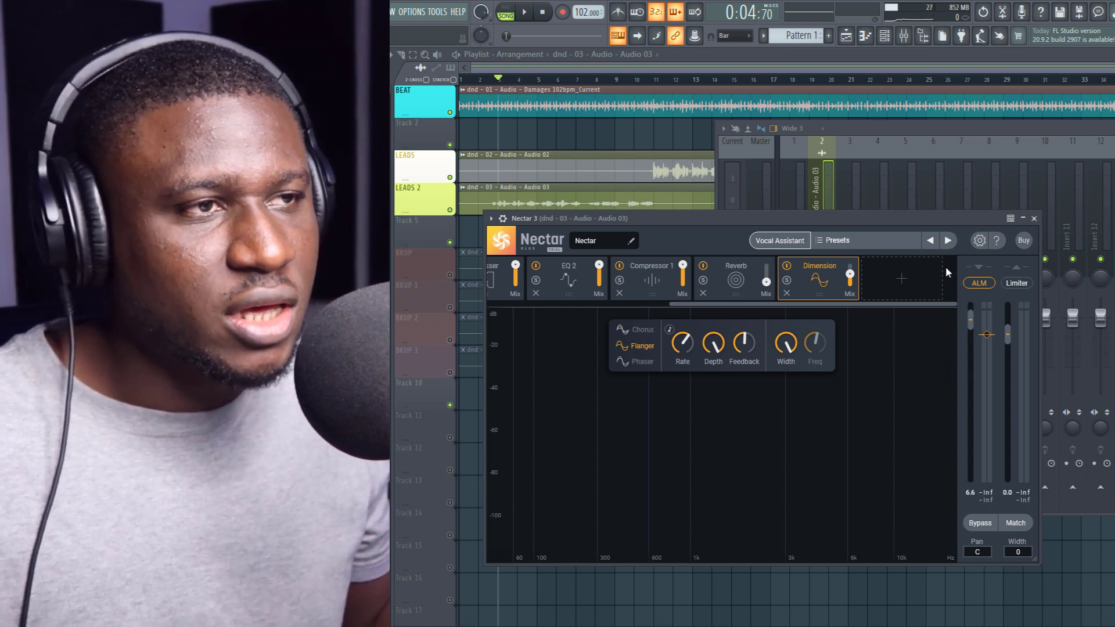
Remove the Dimension module and show the Pitch correction settings.
click(912, 282)
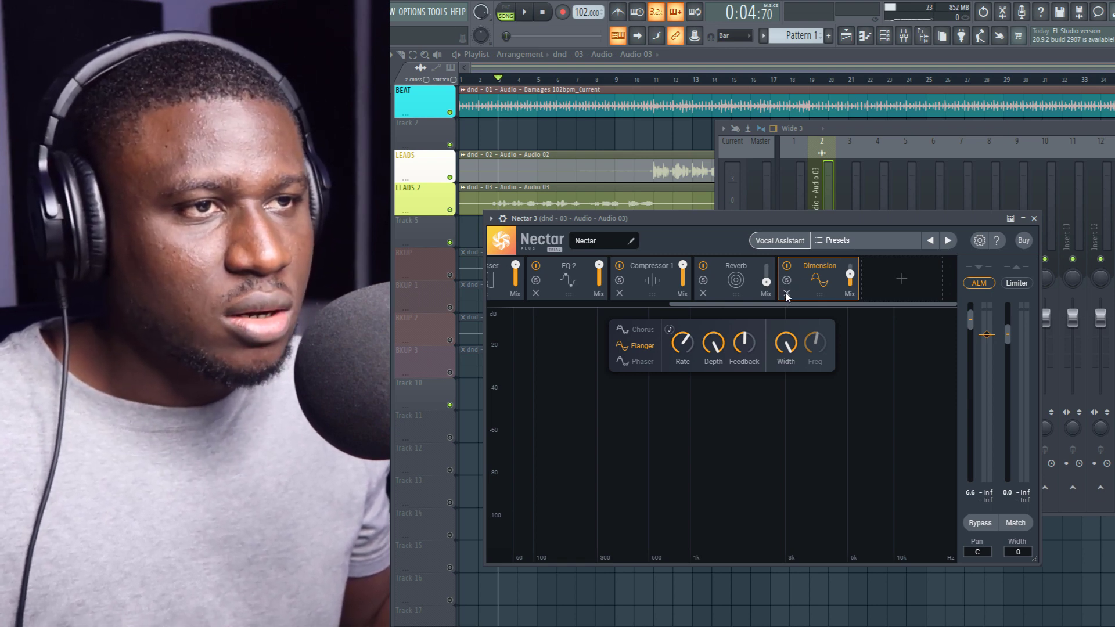
click(786, 294)
drag(649, 306, 508, 304)
click(536, 286)
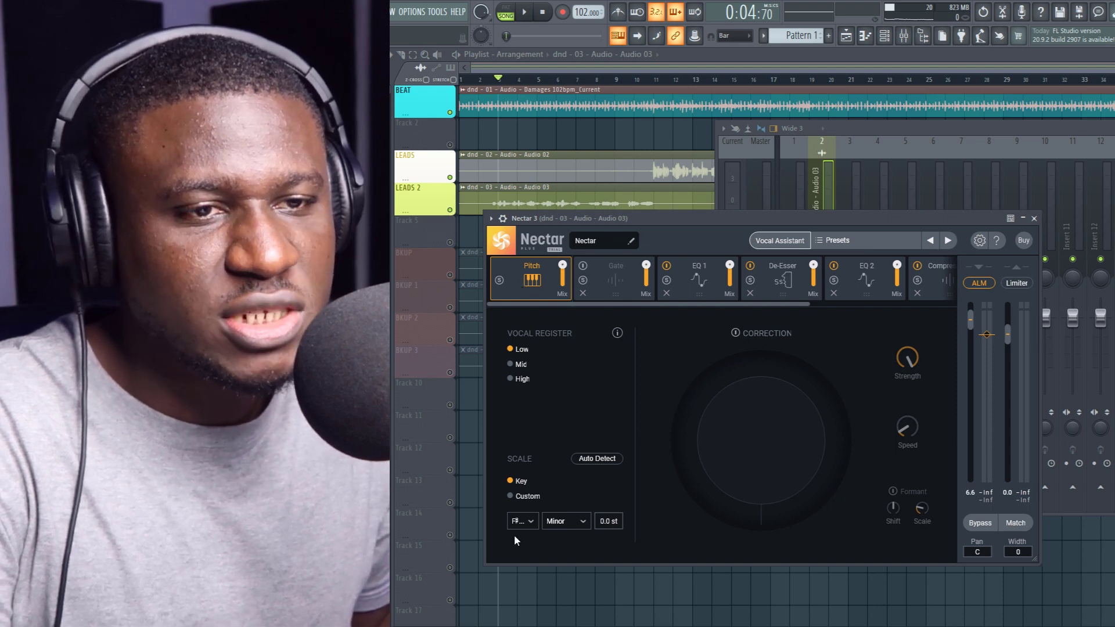
Set pitch correction to F# Major, turn correction on and adjust its Speed.
click(521, 520)
click(566, 521)
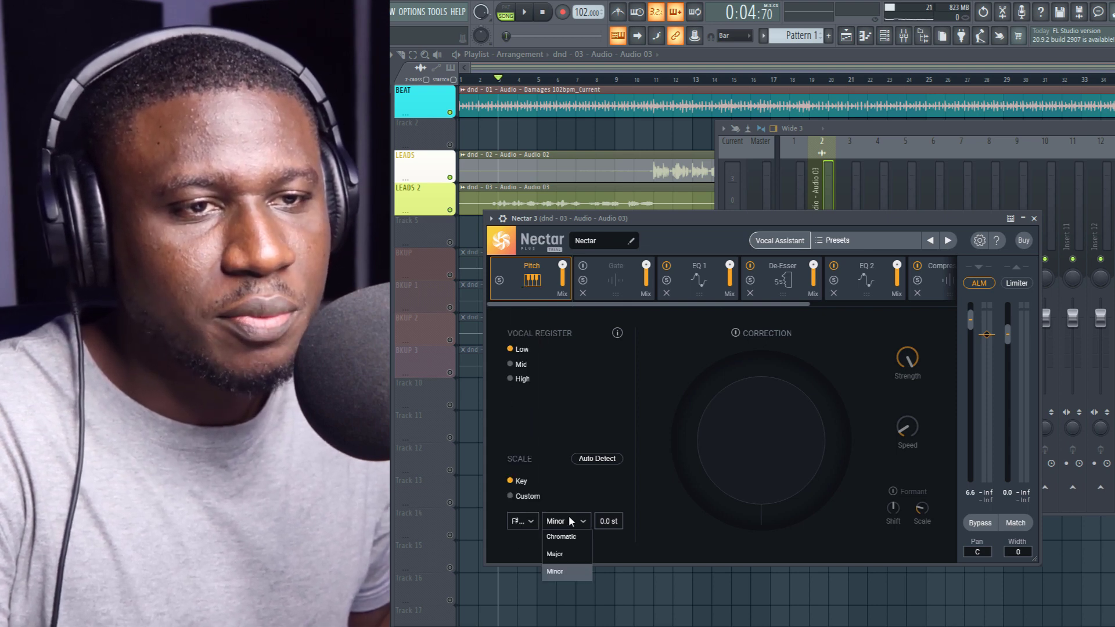
click(562, 558)
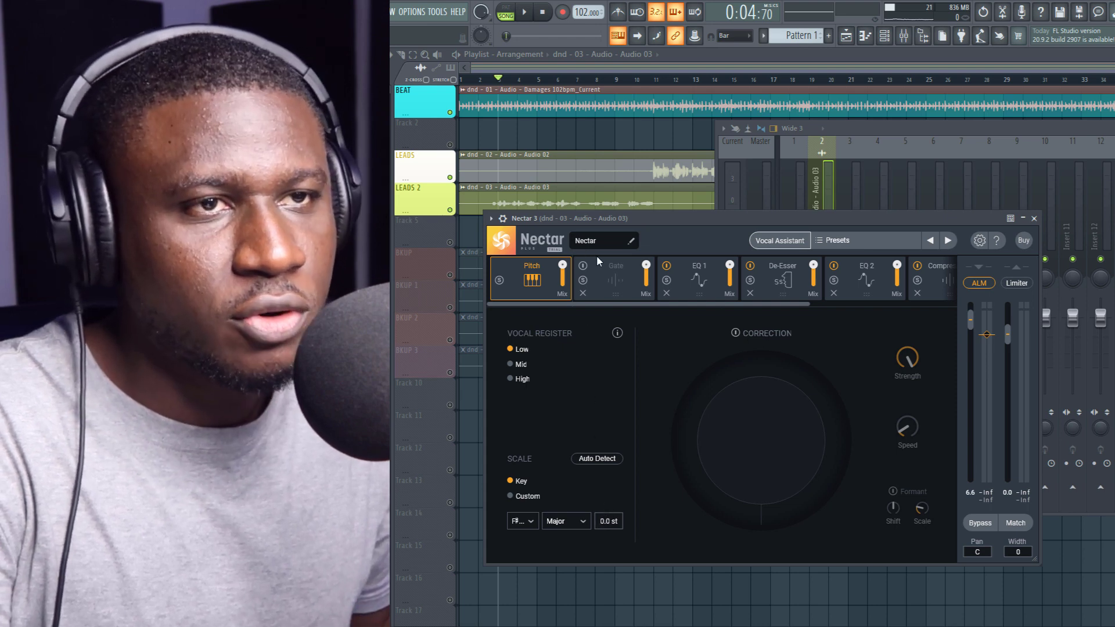
click(744, 332)
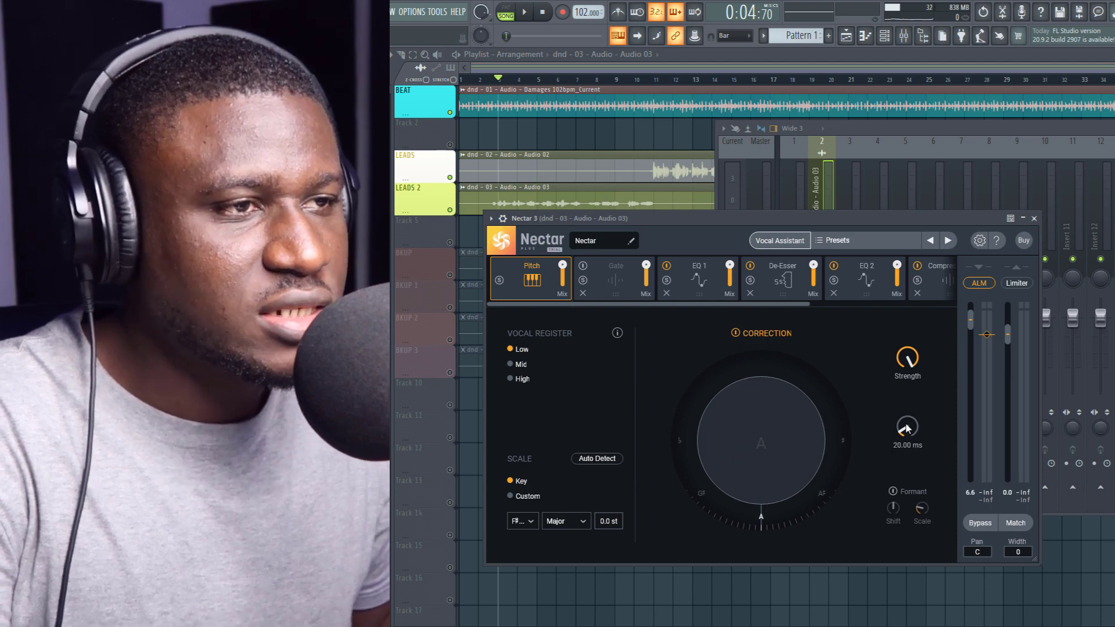
drag(903, 432, 902, 329)
Stop playback and switch on the plugin wrapper's processing.
drag(824, 218, 692, 231)
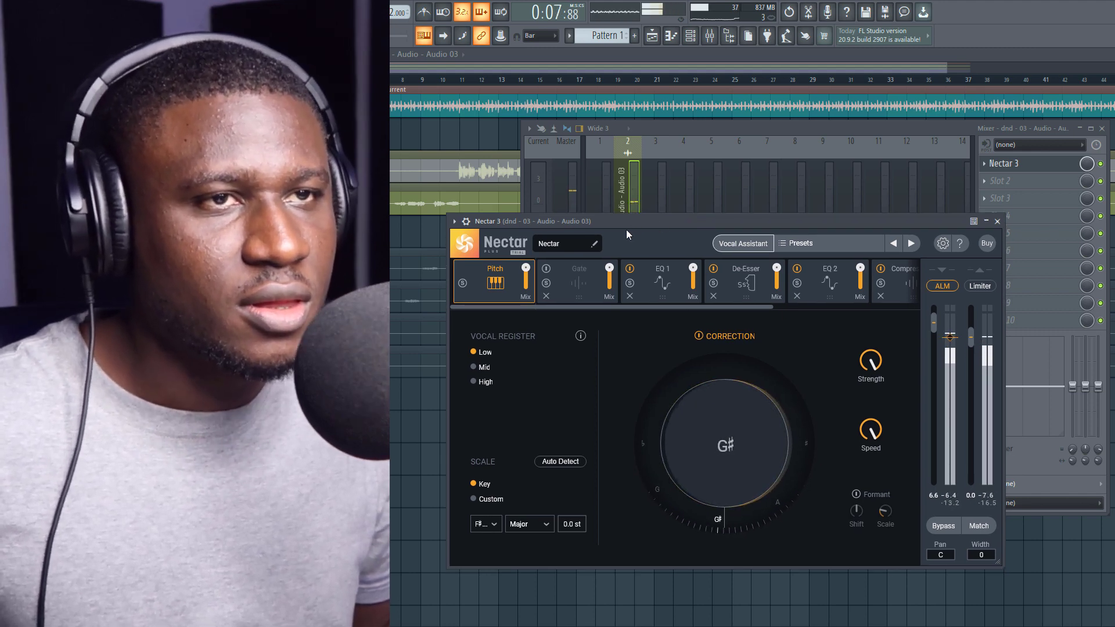
key(space)
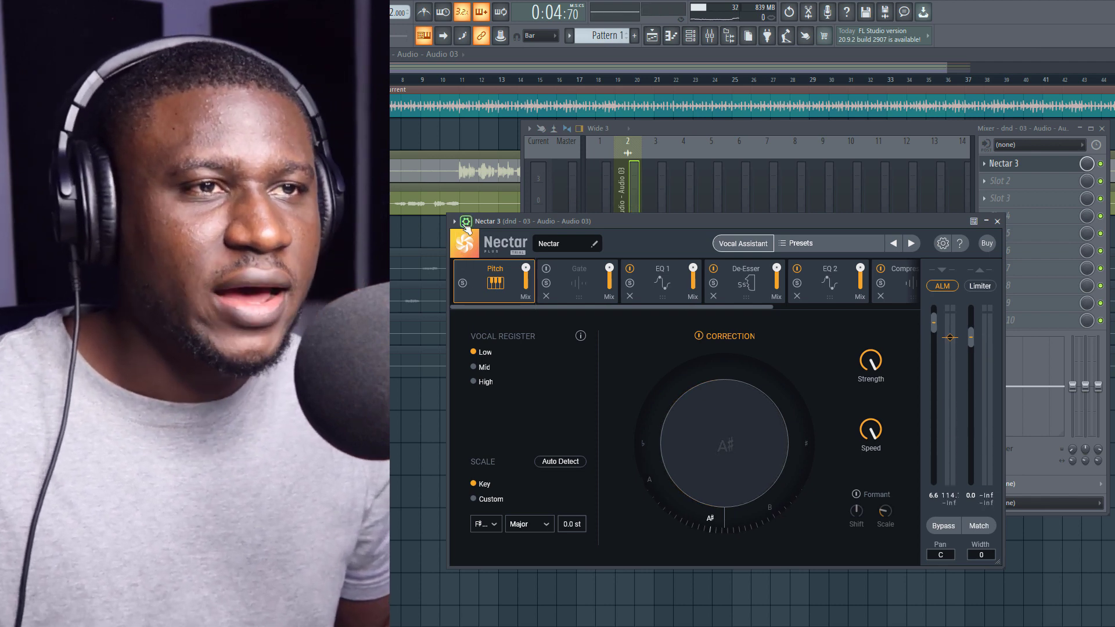
click(466, 221)
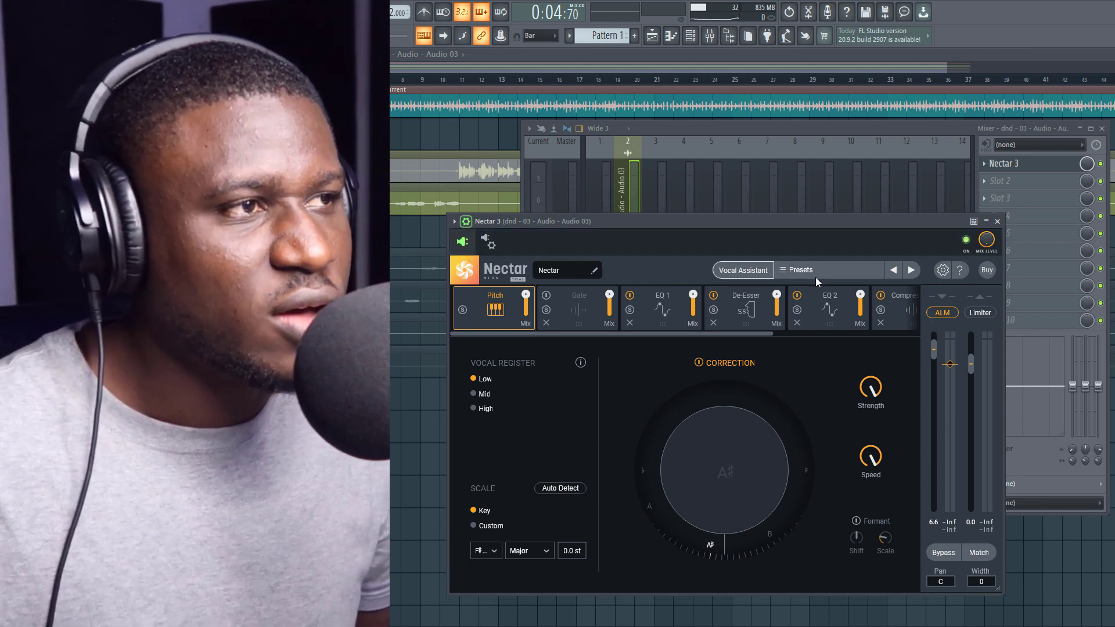
click(966, 241)
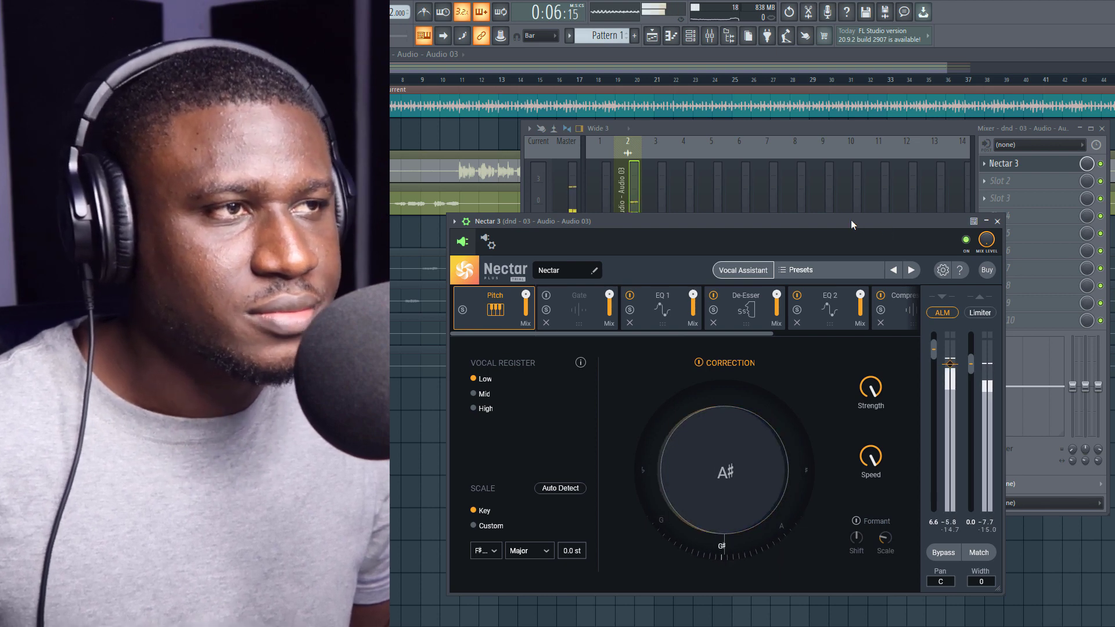
drag(851, 220, 798, 163)
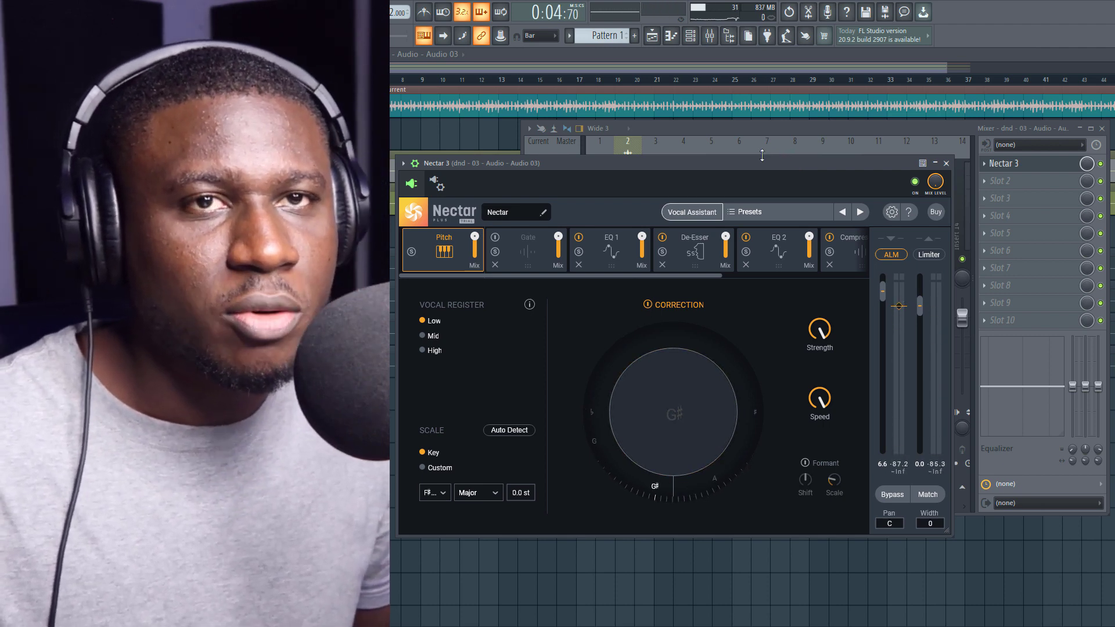
Review the audio device settings under Options > Audio settings and close them.
click(492, 12)
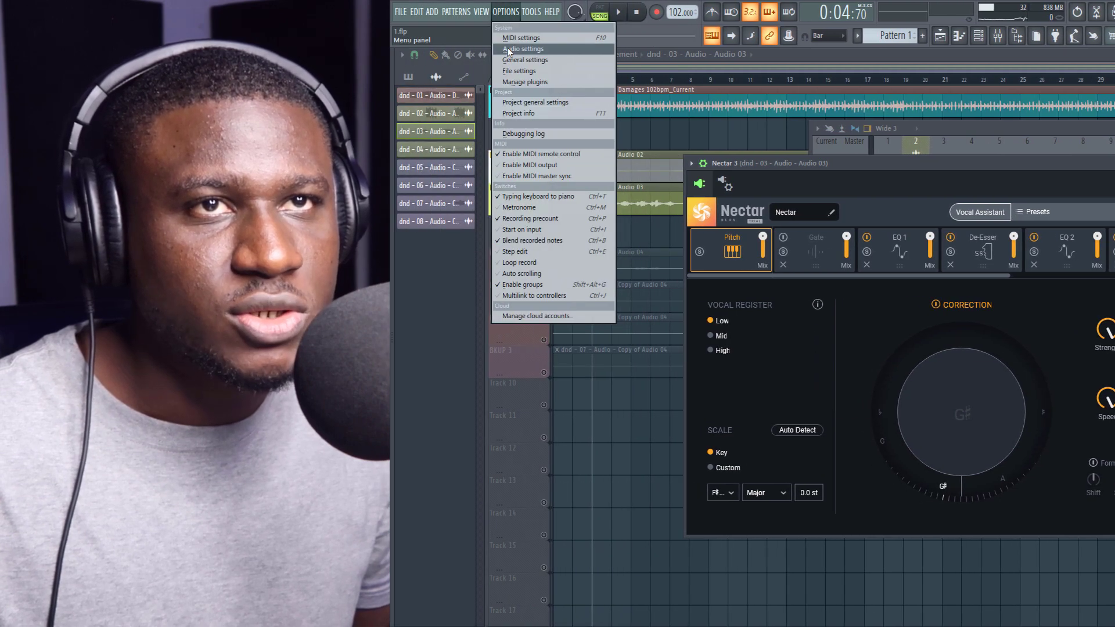
click(509, 50)
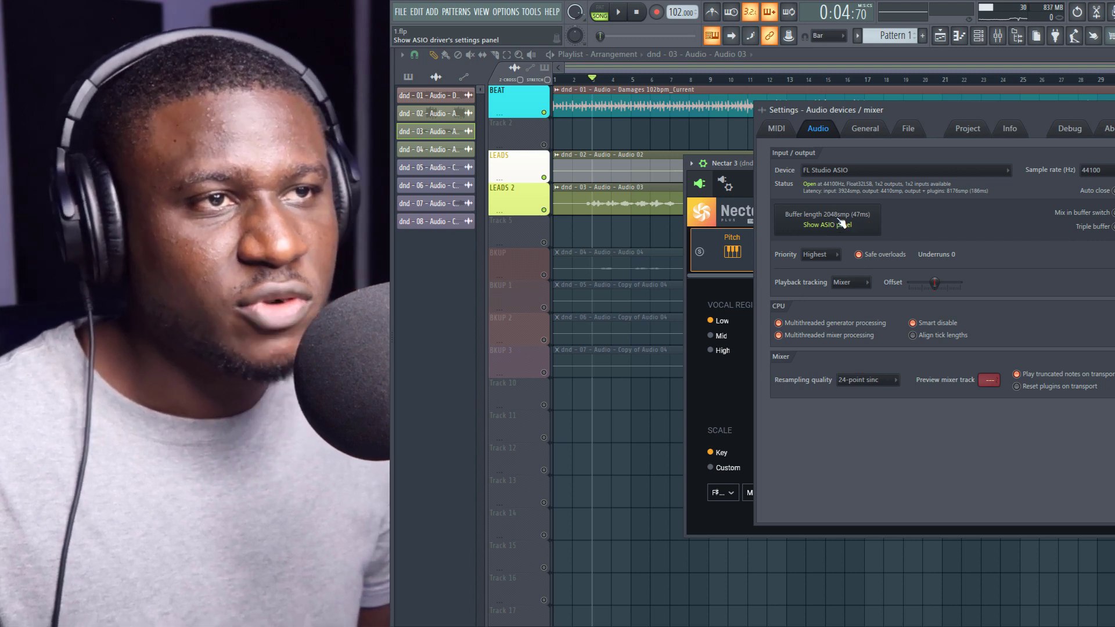
key(Escape)
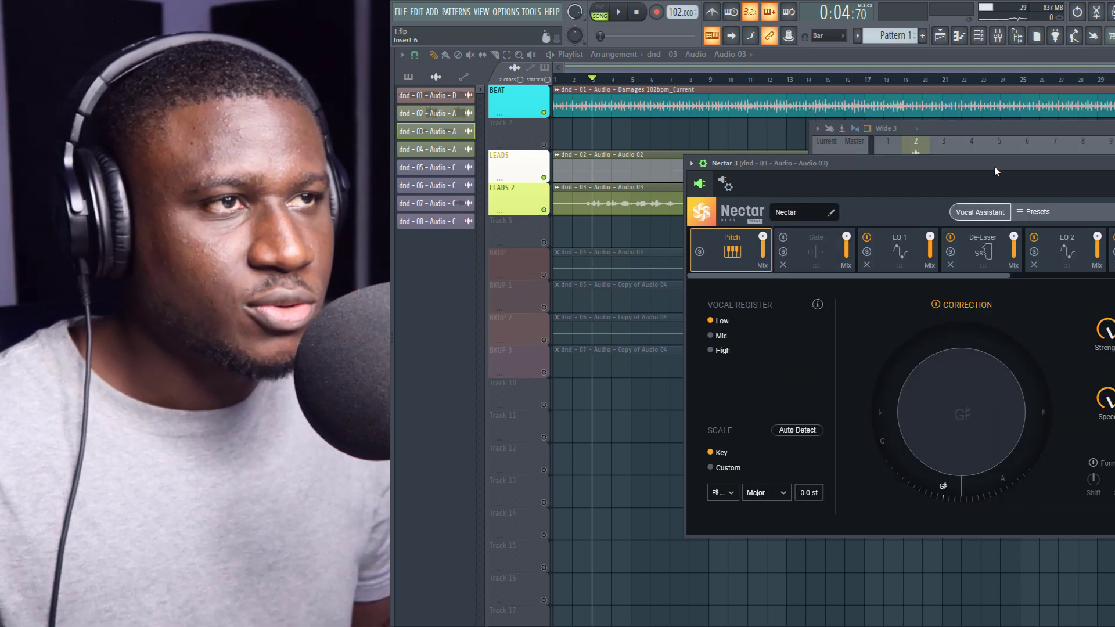
Play the song briefly to audition the vocal through the F# Major pitch correction.
drag(975, 166, 768, 176)
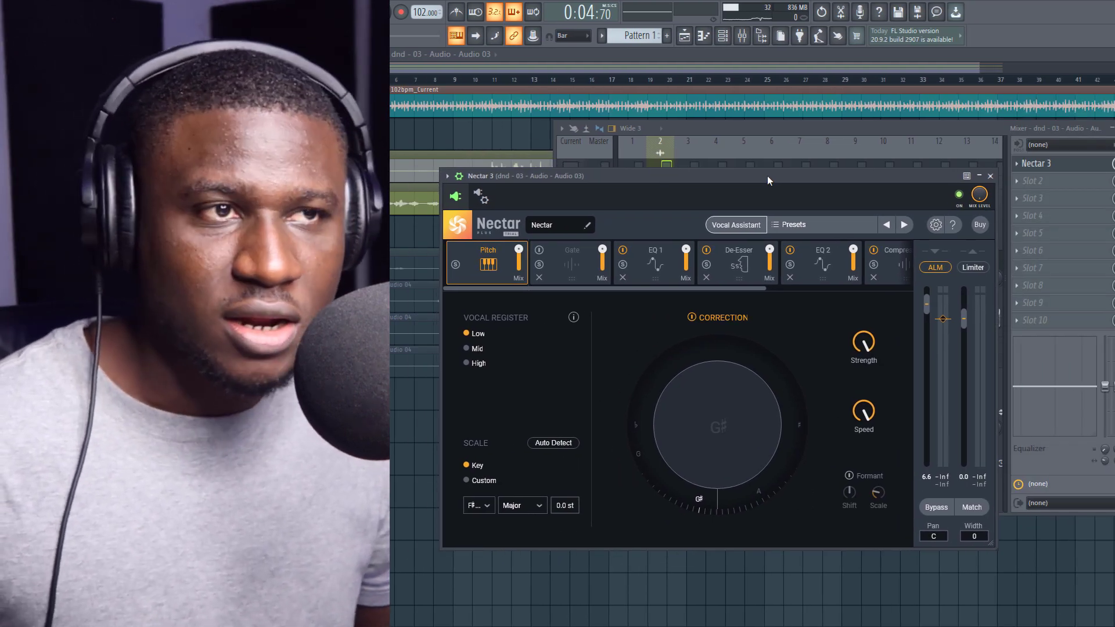
key(space)
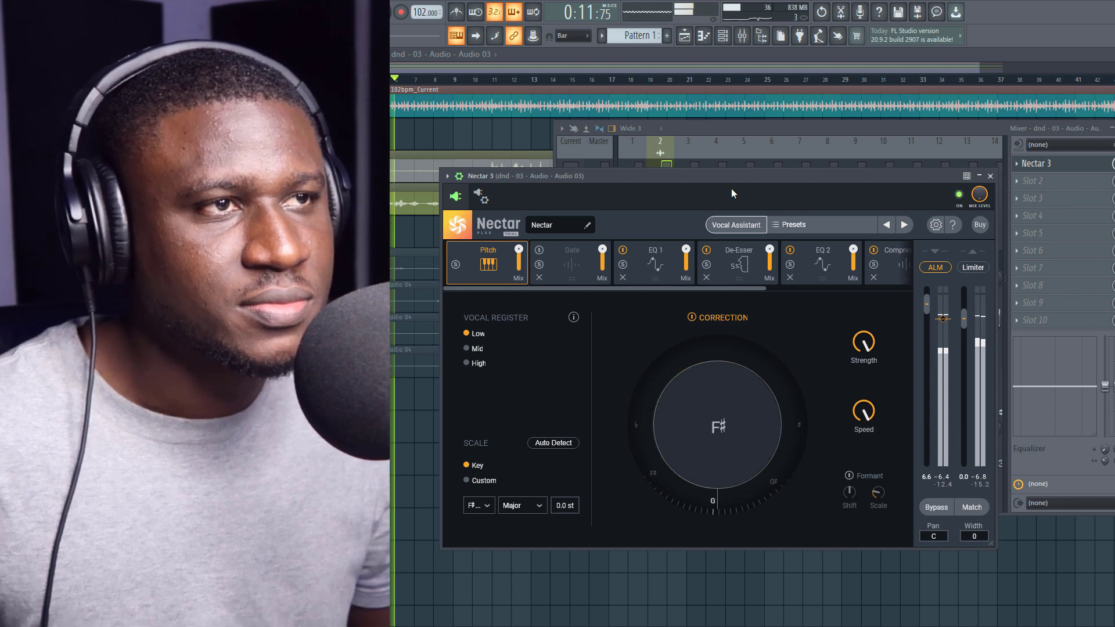
key(space)
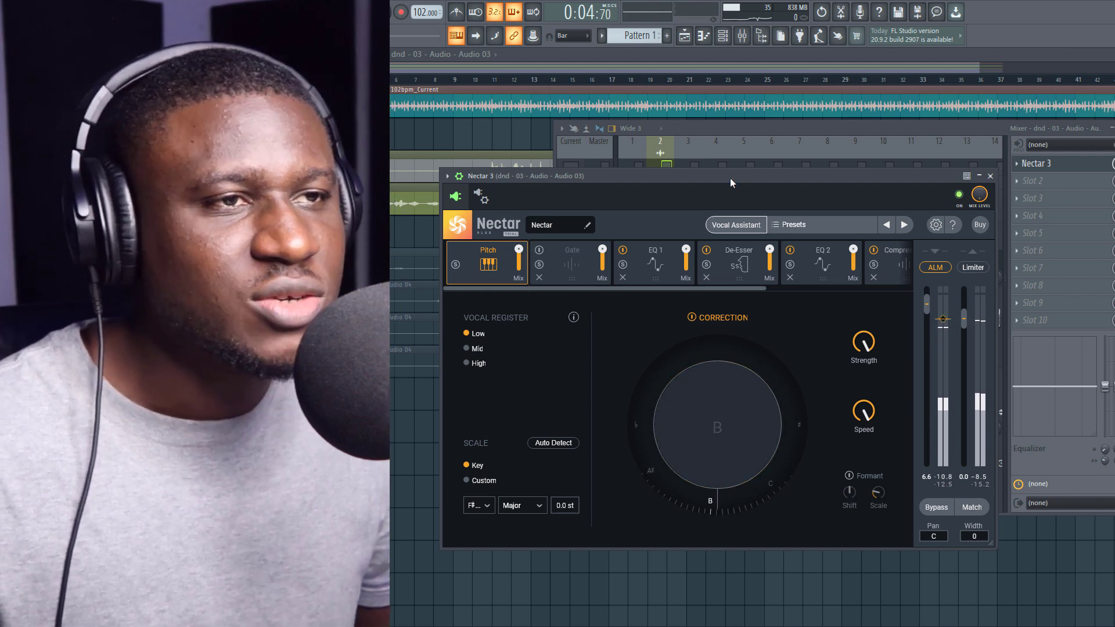
Enable Nectar's Gate with a -19.0 dB open threshold and -25.5 dB close threshold, auditioning it.
click(574, 264)
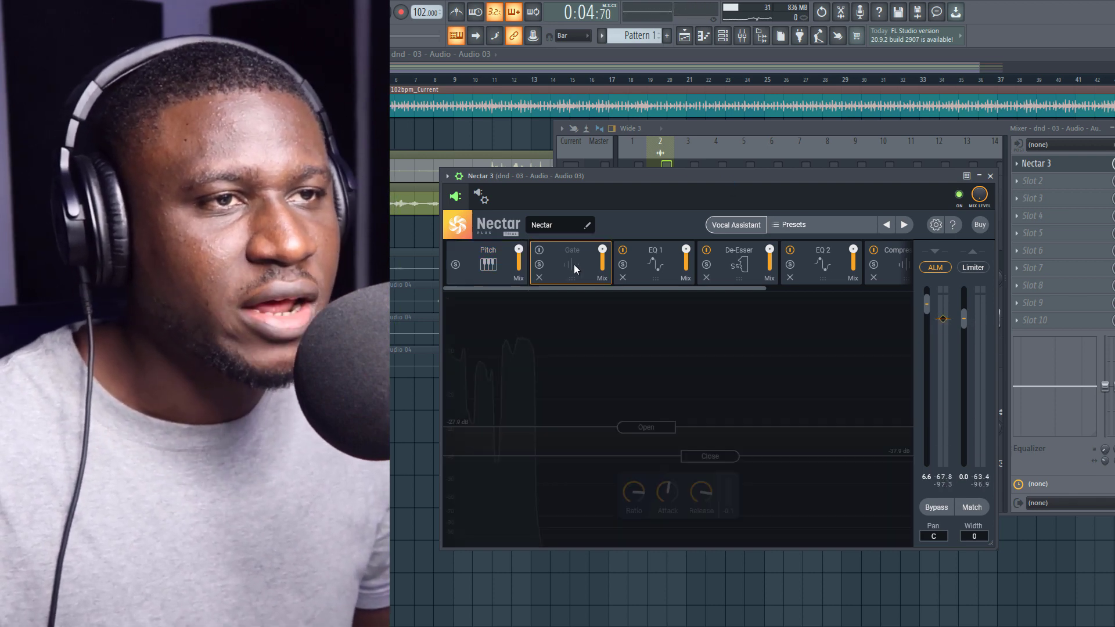
click(541, 253)
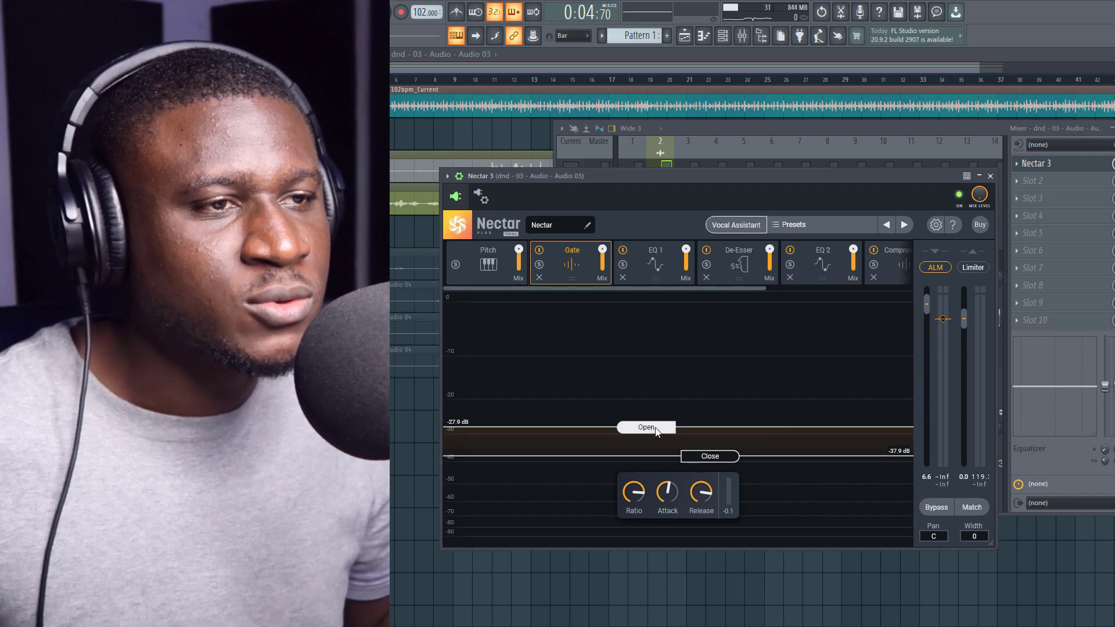
drag(655, 427, 657, 344)
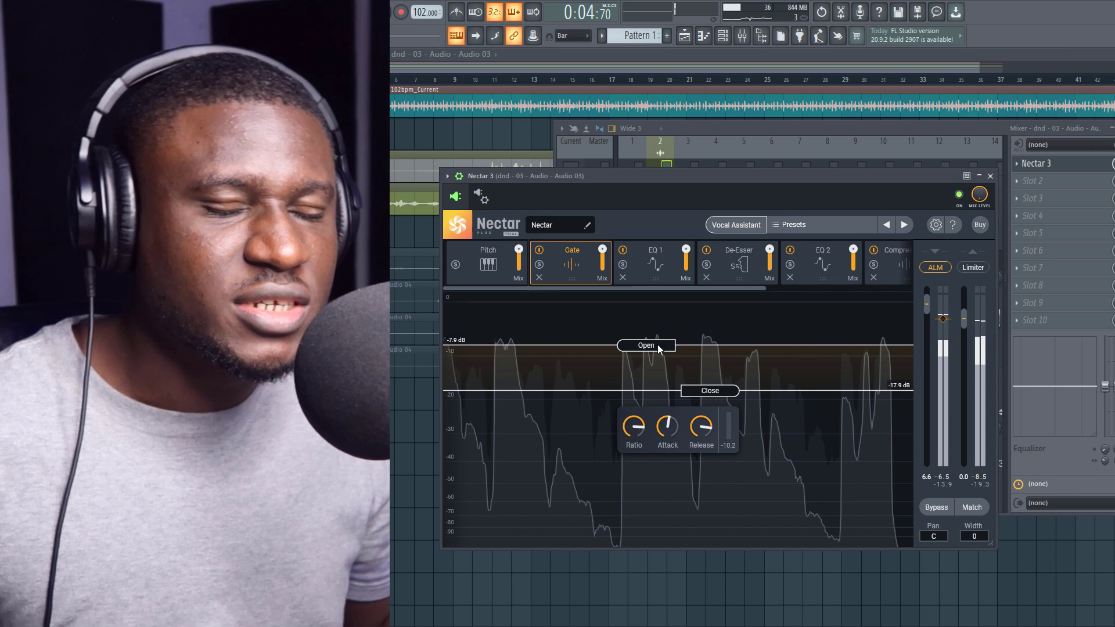
drag(658, 344, 650, 395)
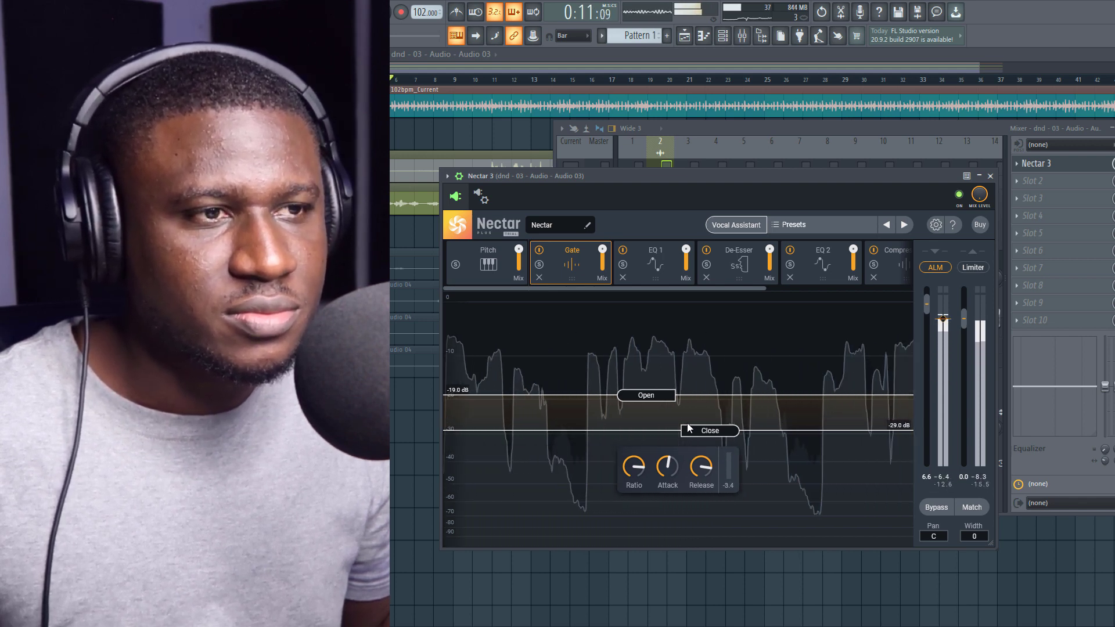
key(space)
drag(710, 432, 706, 420)
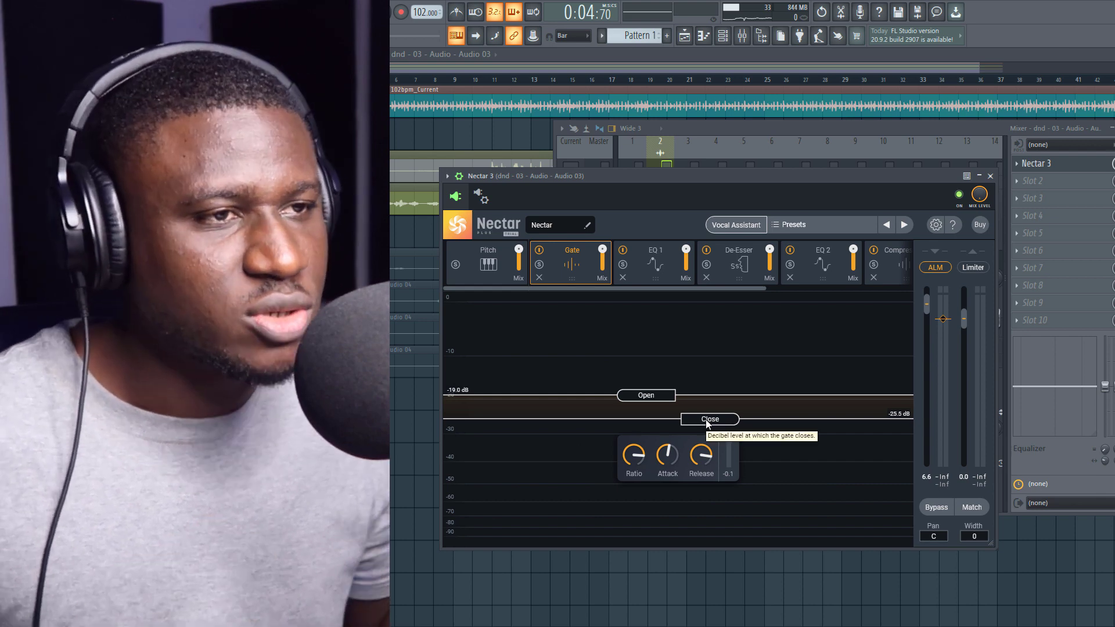
key(space)
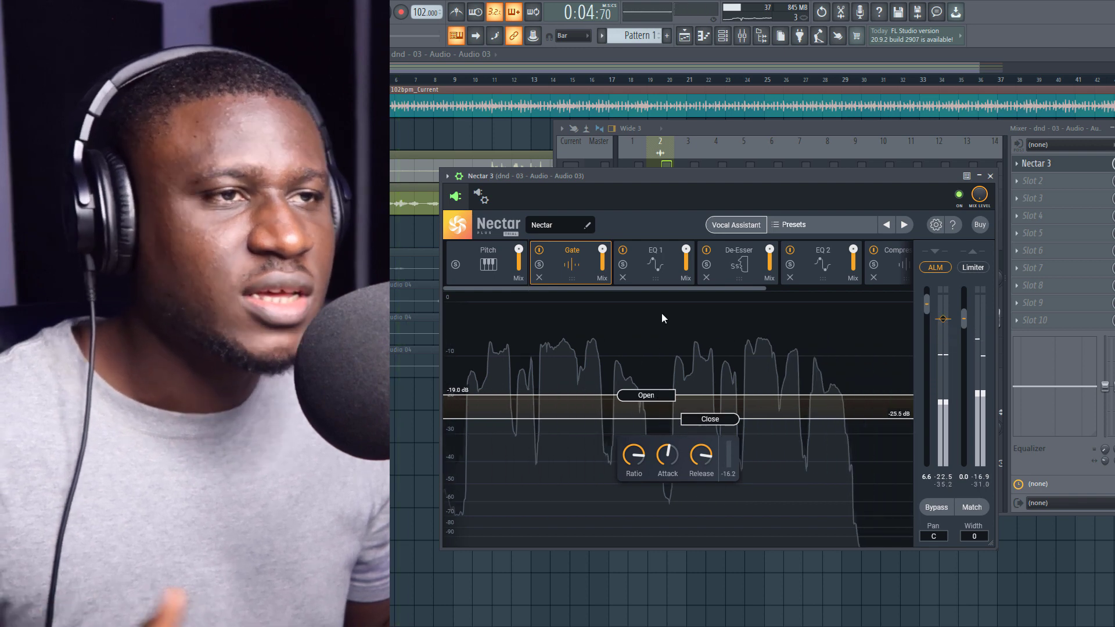
click(647, 263)
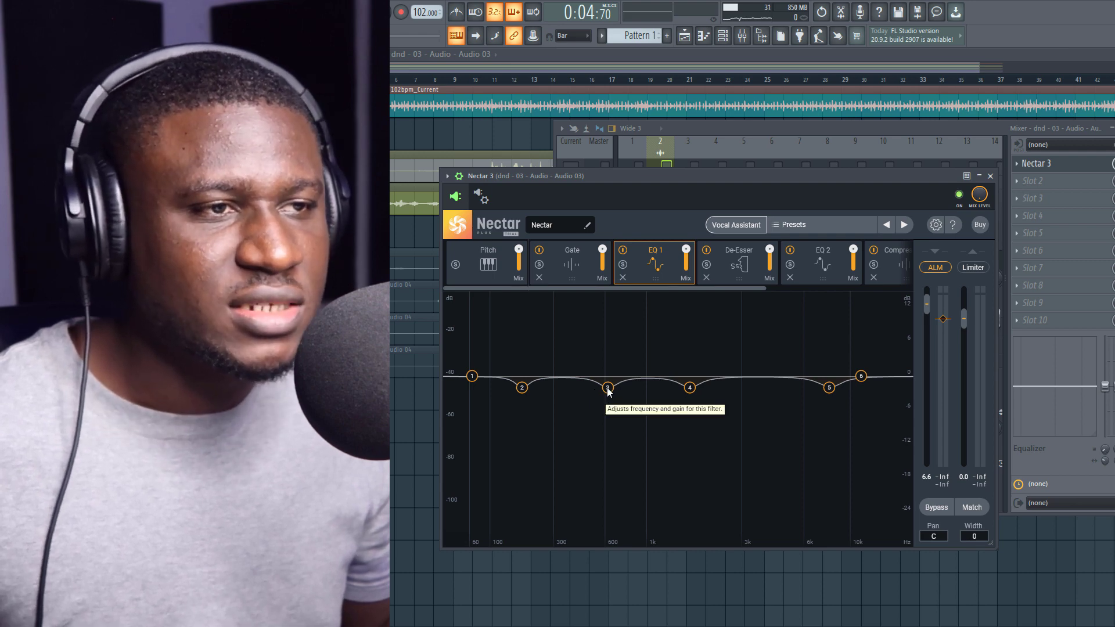
Boost EQ 1's third band near 618 Hz, then view the De-Esser's -12.0 dB, 4.8 kHz settings.
key(space)
mouse_move(608, 389)
mouse_down()
mouse_move(608, 297)
mouse_move(599, 411)
mouse_move(602, 393)
mouse_move(607, 401)
mouse_up()
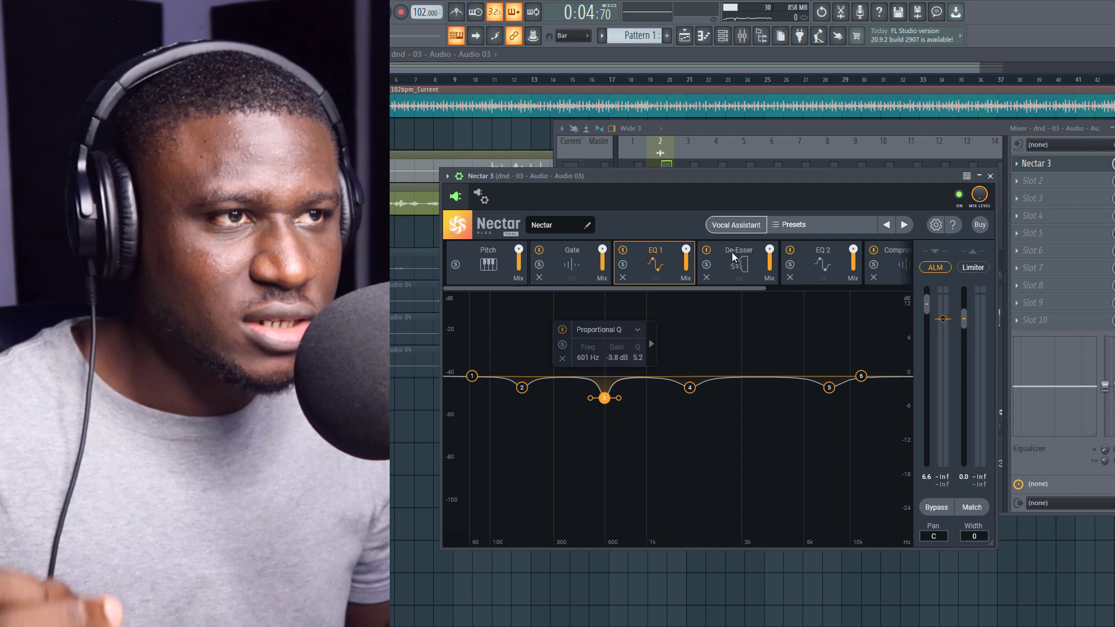
click(733, 257)
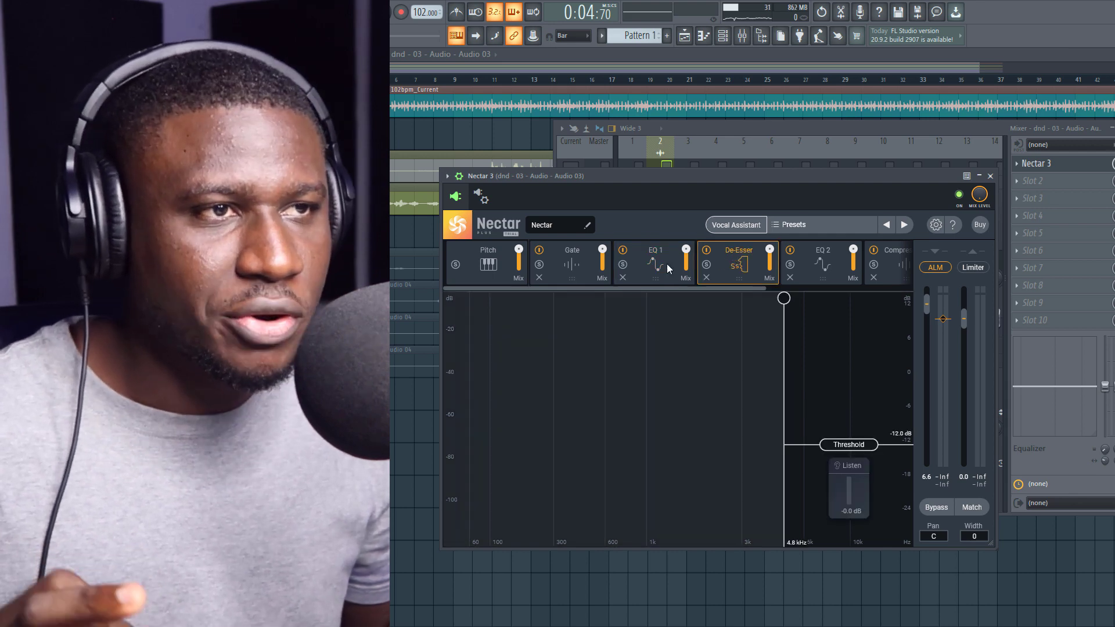
click(652, 268)
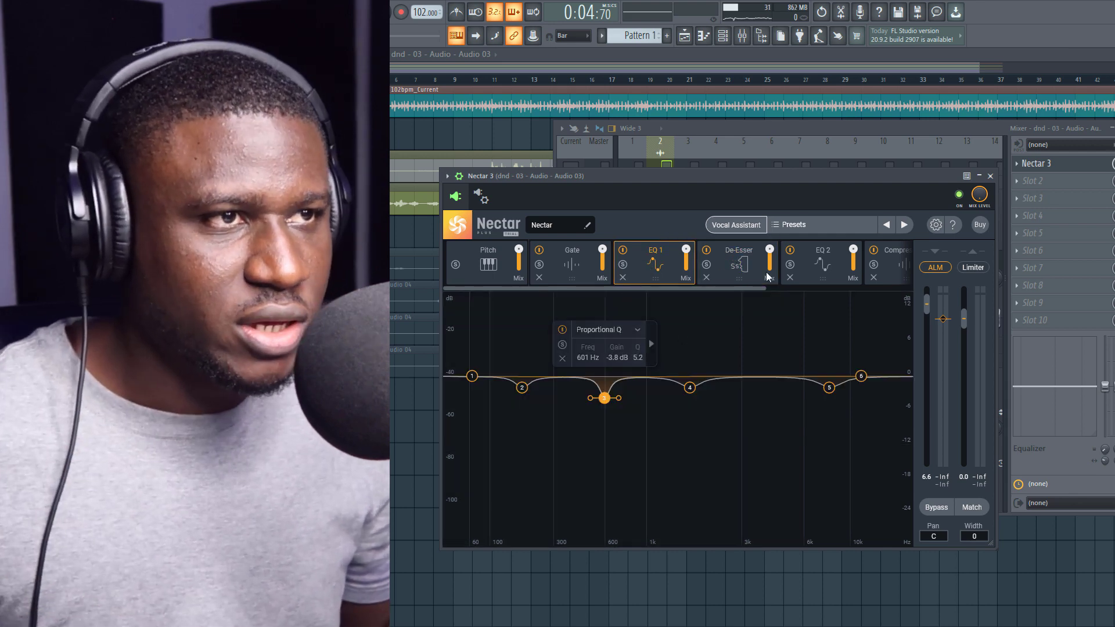
click(746, 269)
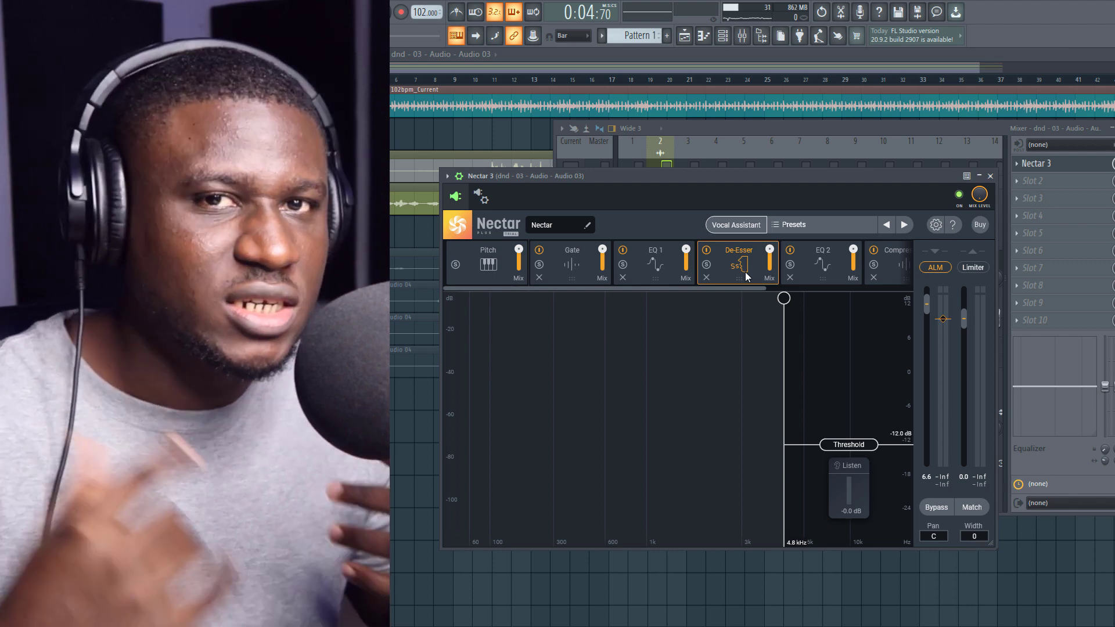
Play the vocal with Nectar's De-Esser bypassed, then re-enabled, and show the EQ 2 curve.
key(space)
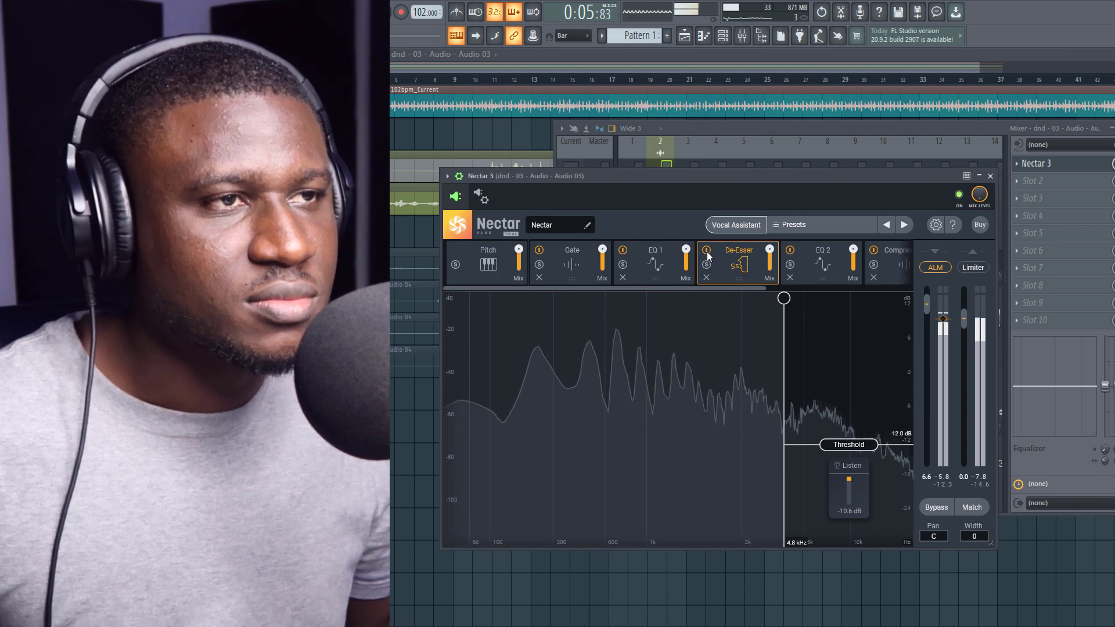
click(707, 251)
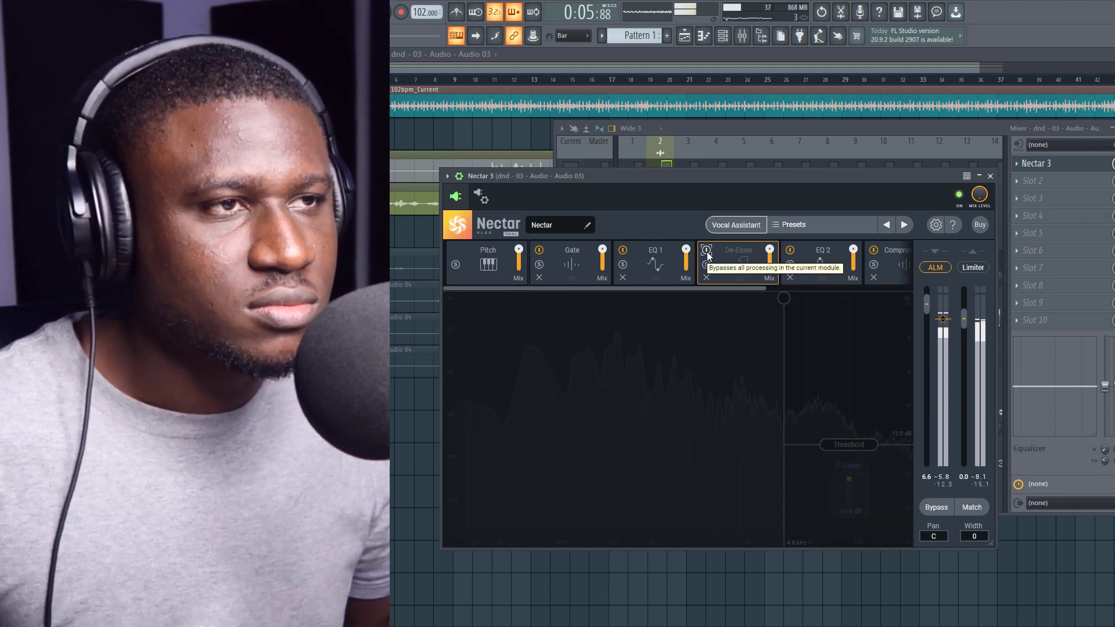
key(space)
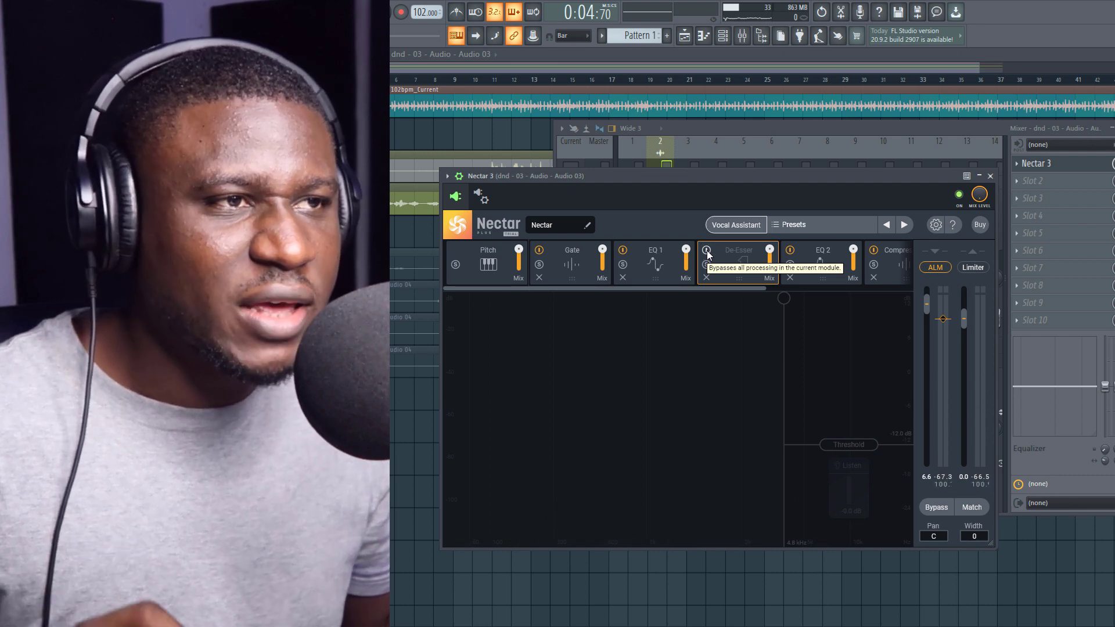
key(space)
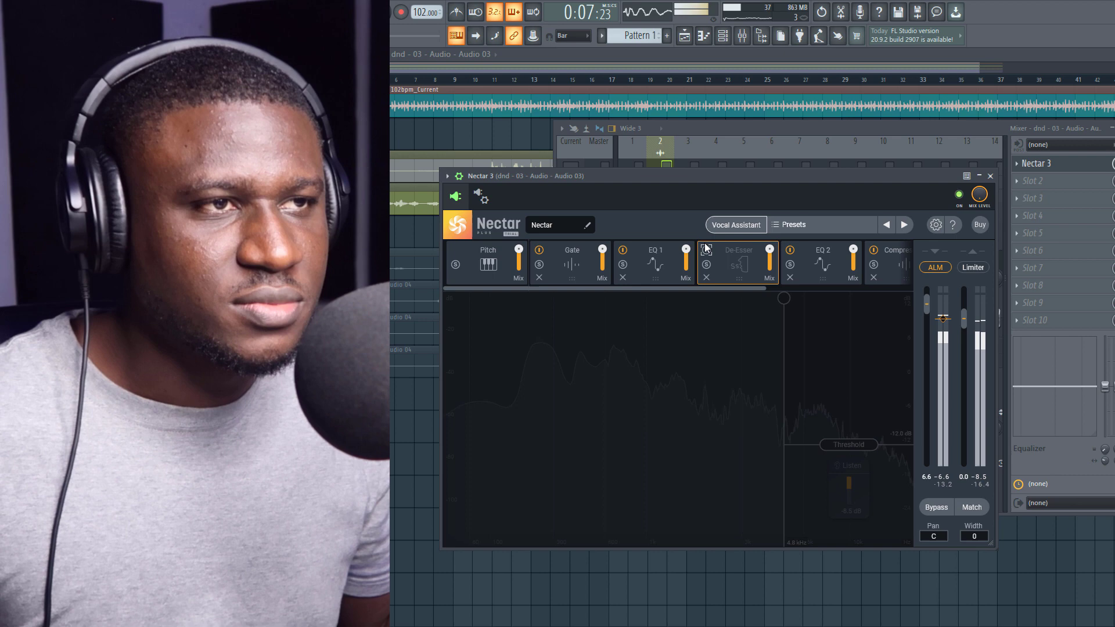
key(space)
click(707, 249)
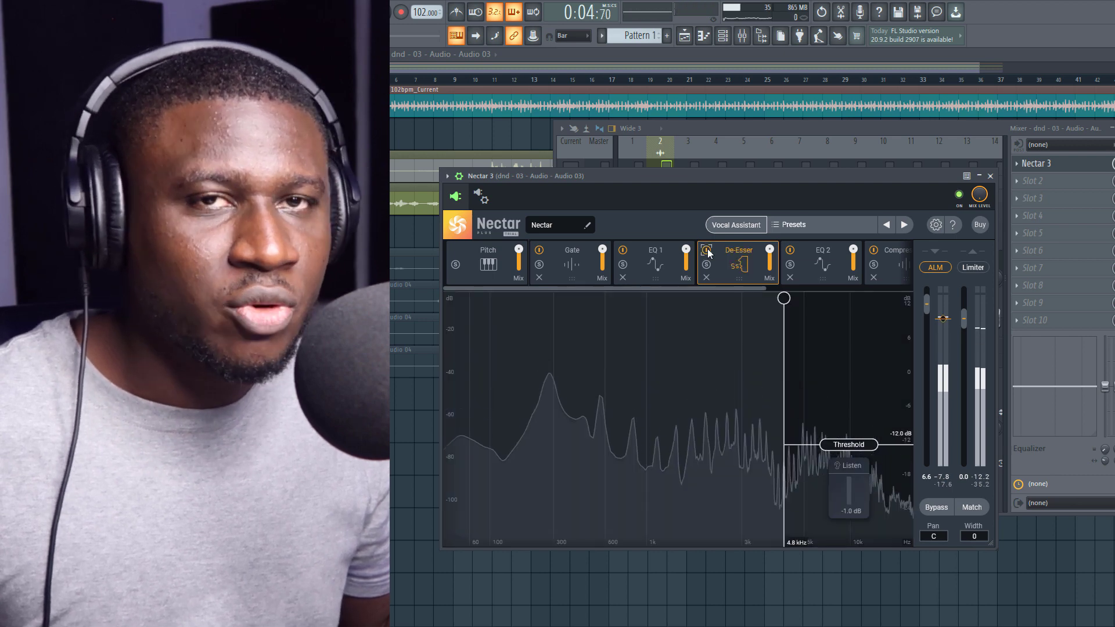
key(space)
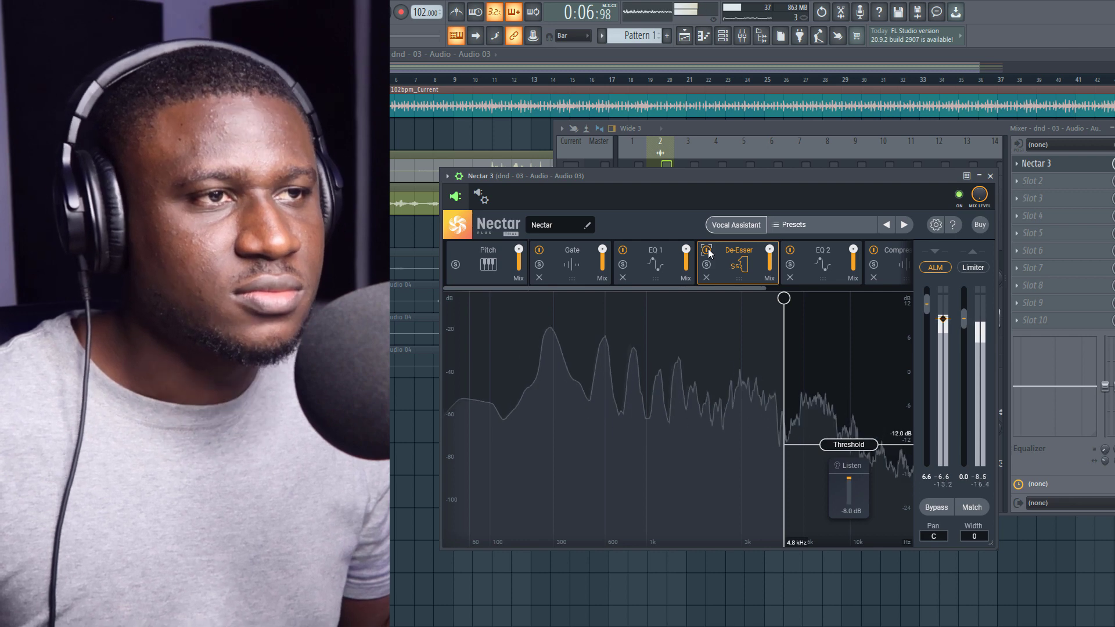
key(space)
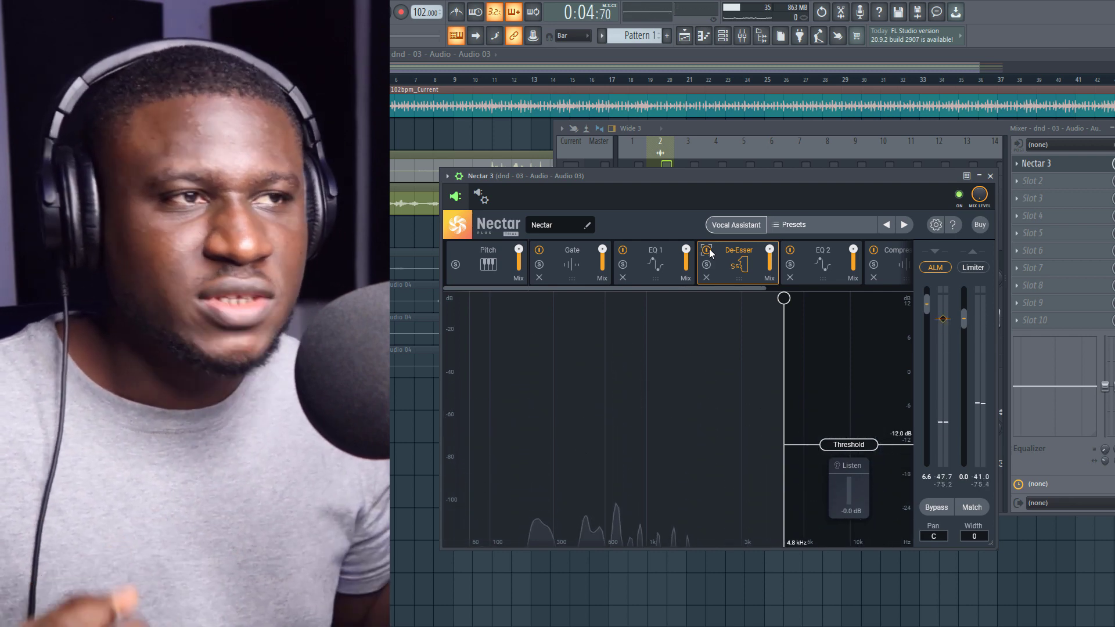
click(816, 259)
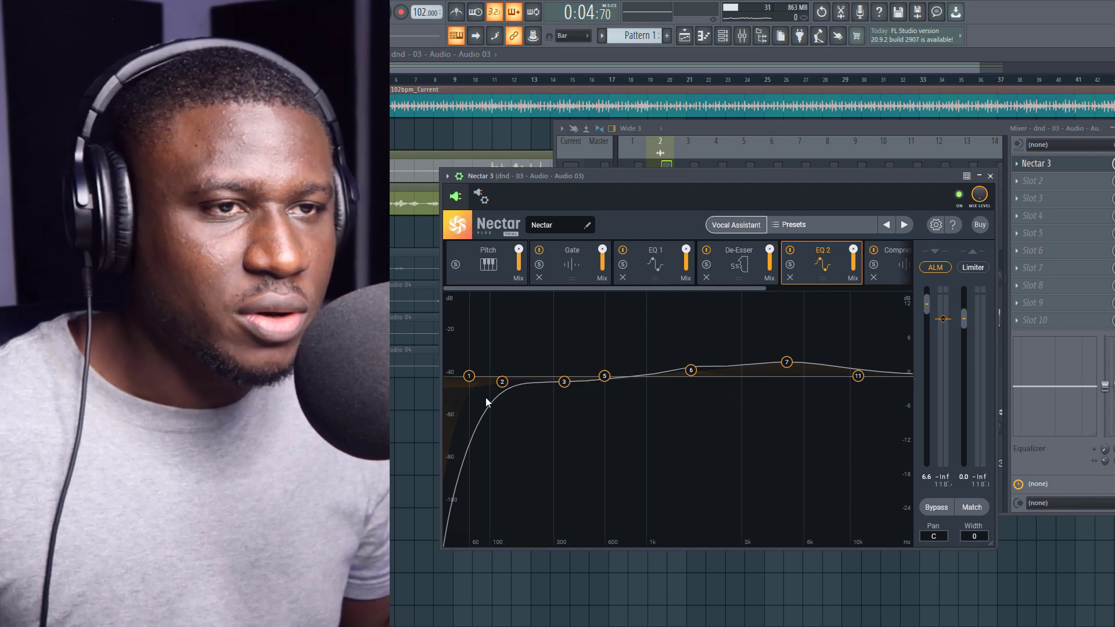
Raise the 60 Hz low cut to about 111 Hz and make EQ 2 band 2 a flat high-pass.
click(470, 377)
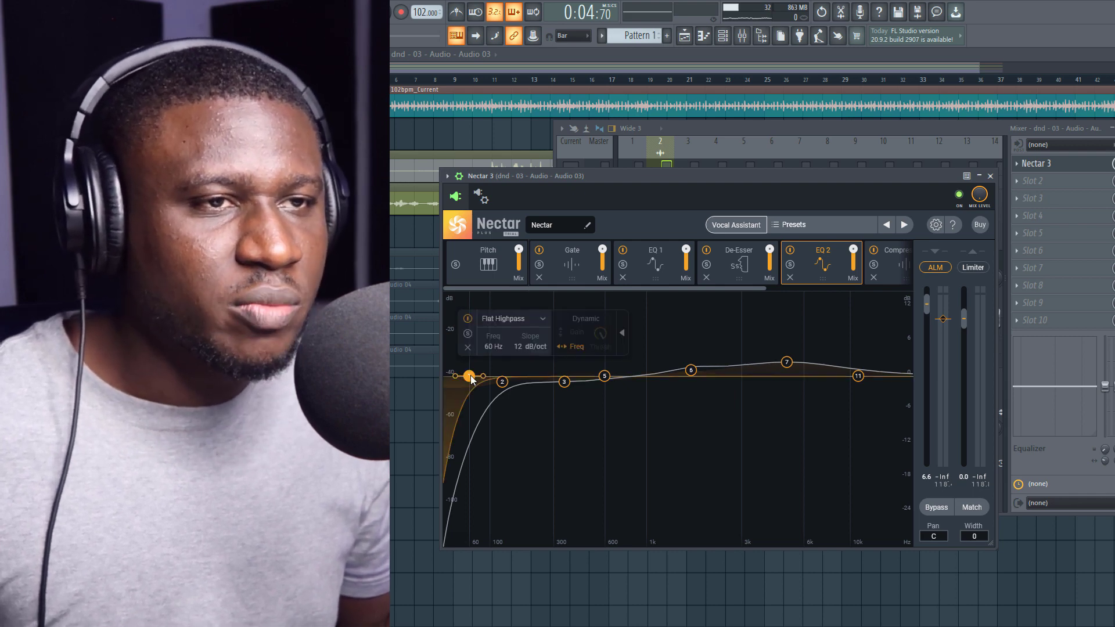
drag(472, 379, 494, 373)
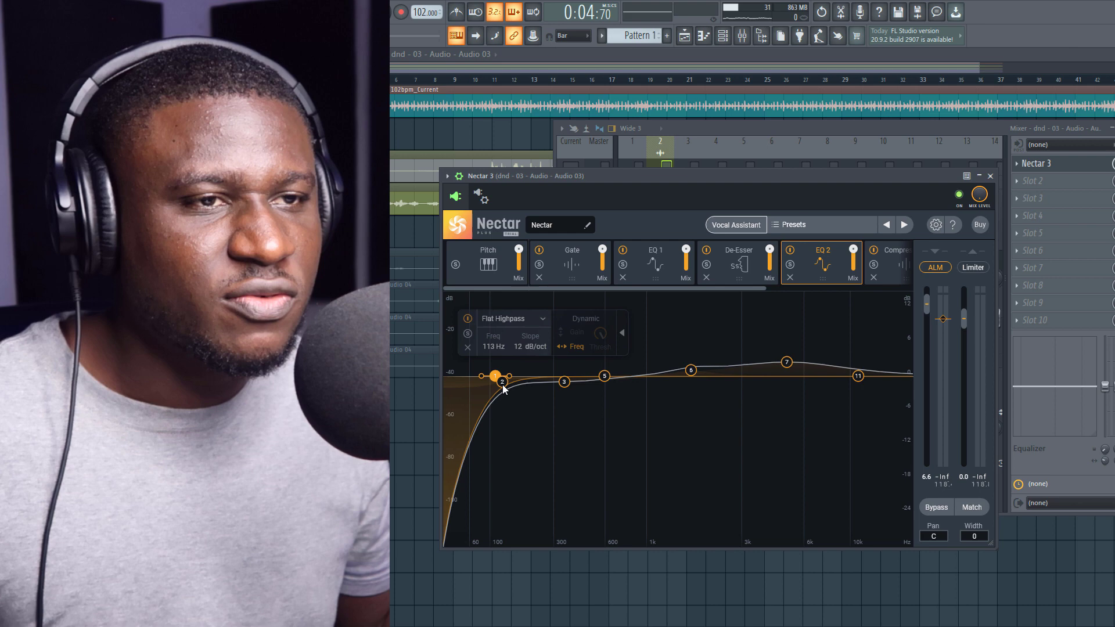
click(502, 382)
click(509, 320)
mouse_move(510, 408)
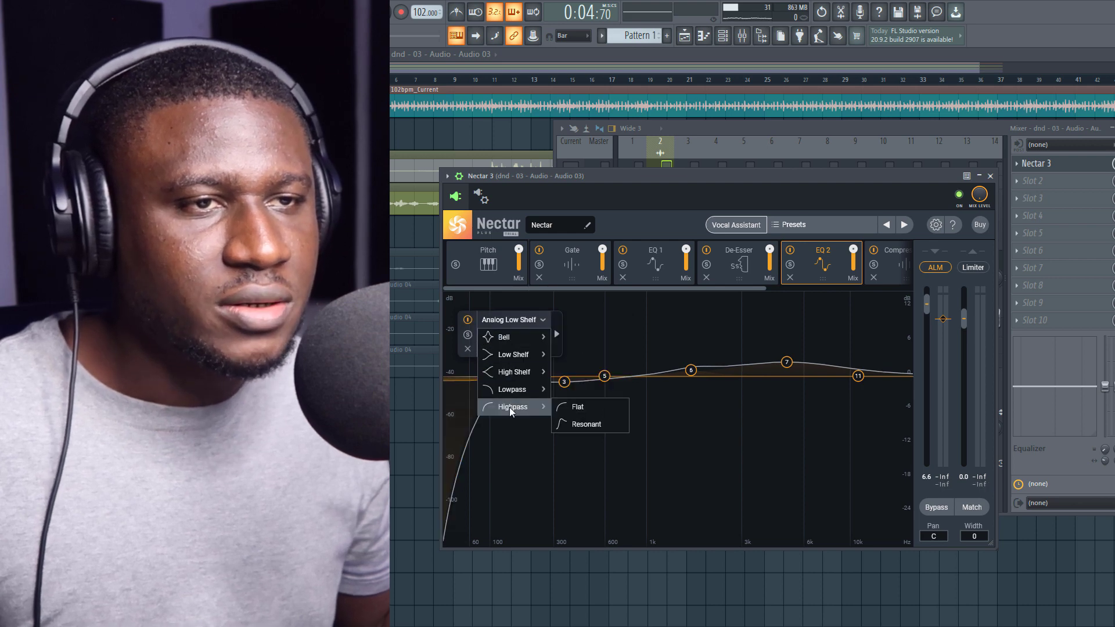
click(576, 407)
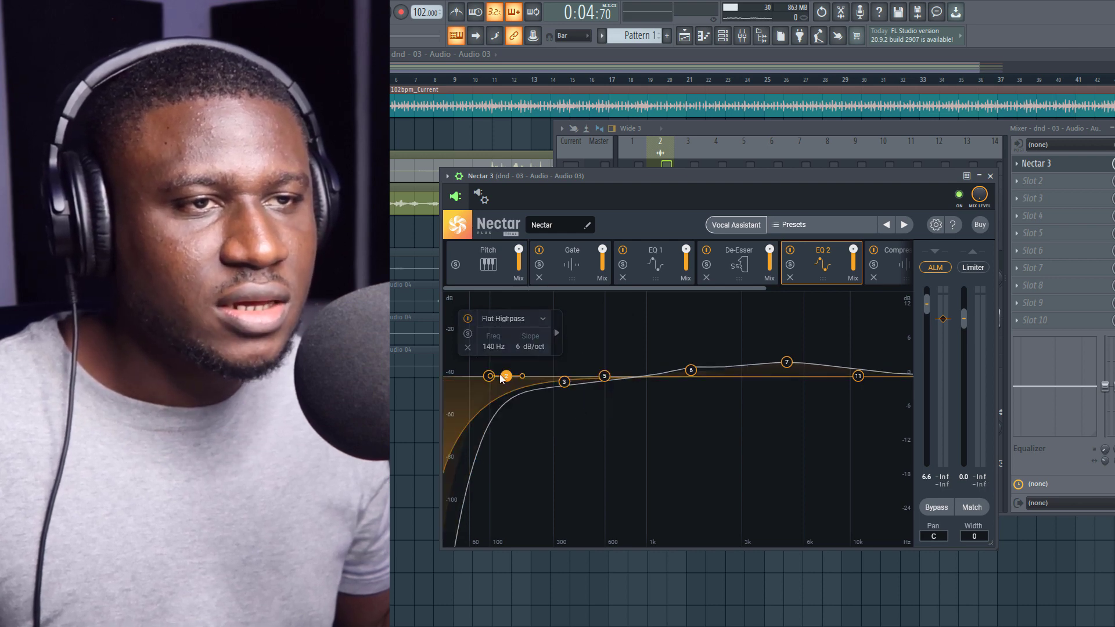
Give band 2 a 24 dB/oct slope at about 101 Hz and audition the vocal.
scroll(504, 376, up, 3)
drag(505, 376, 489, 381)
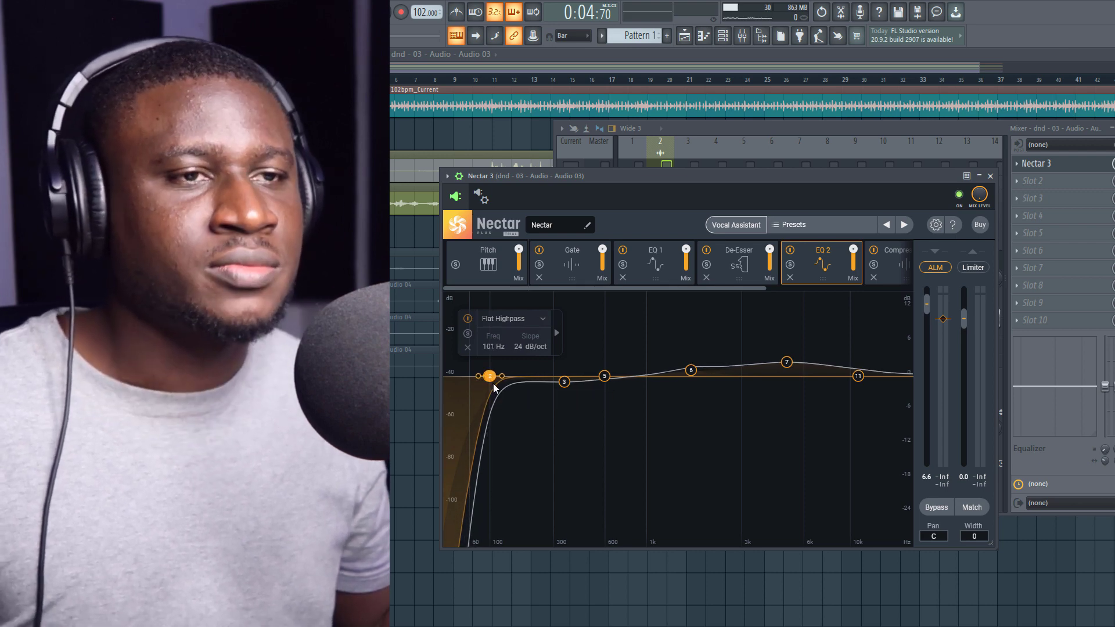
key(space)
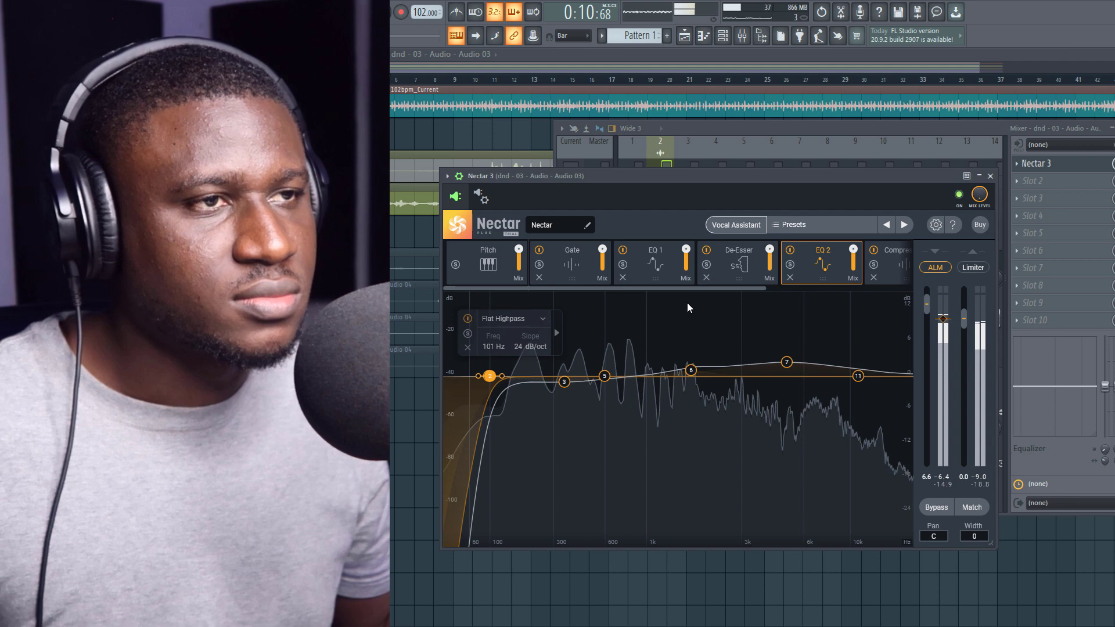
drag(737, 287, 852, 295)
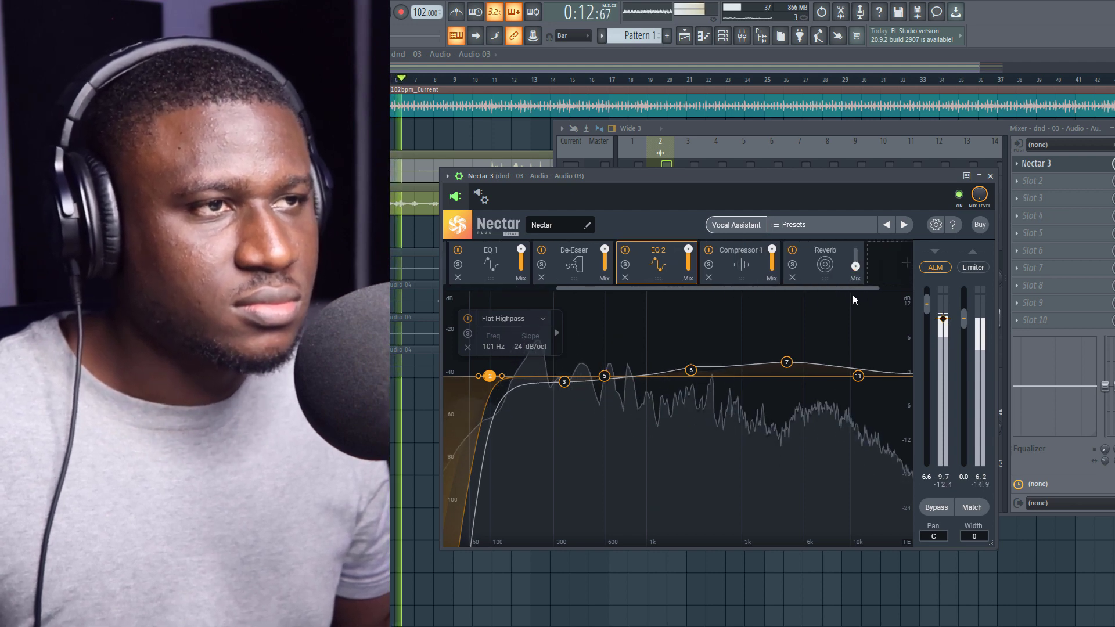
Lengthen Compressor 1's attack to 5.9 ms, audition the compression, and show the Reverb module.
click(686, 258)
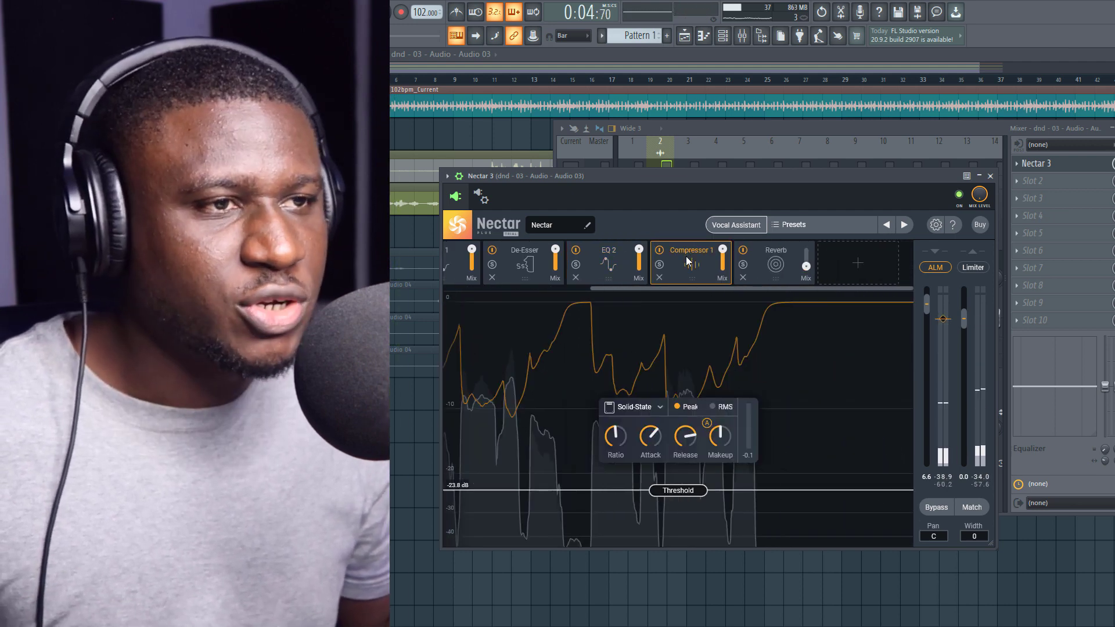
mouse_move(619, 437)
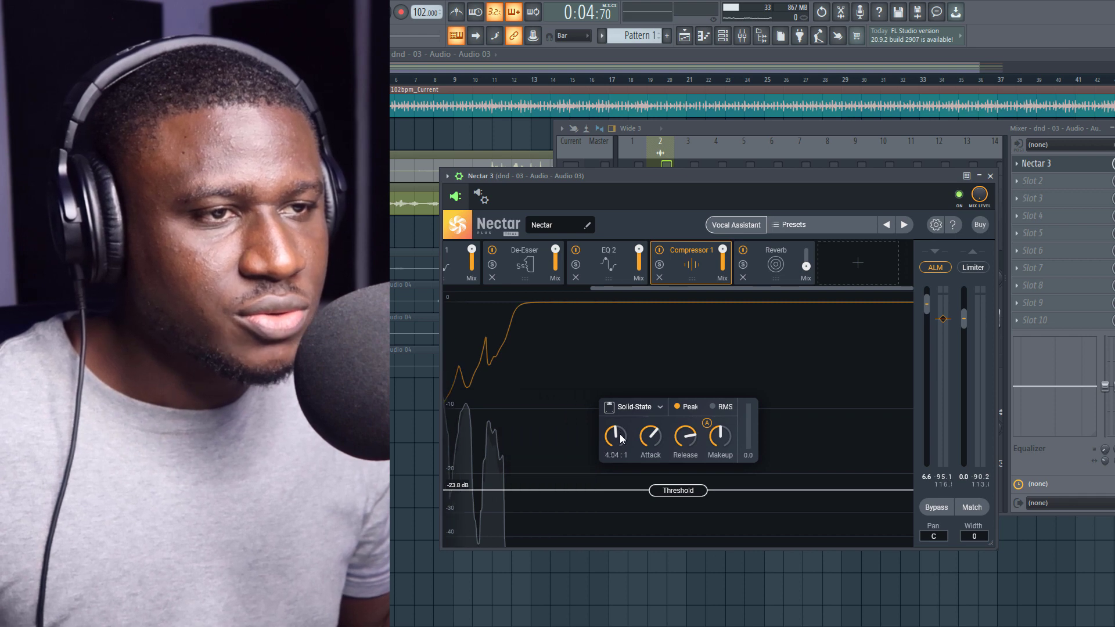
mouse_move(654, 440)
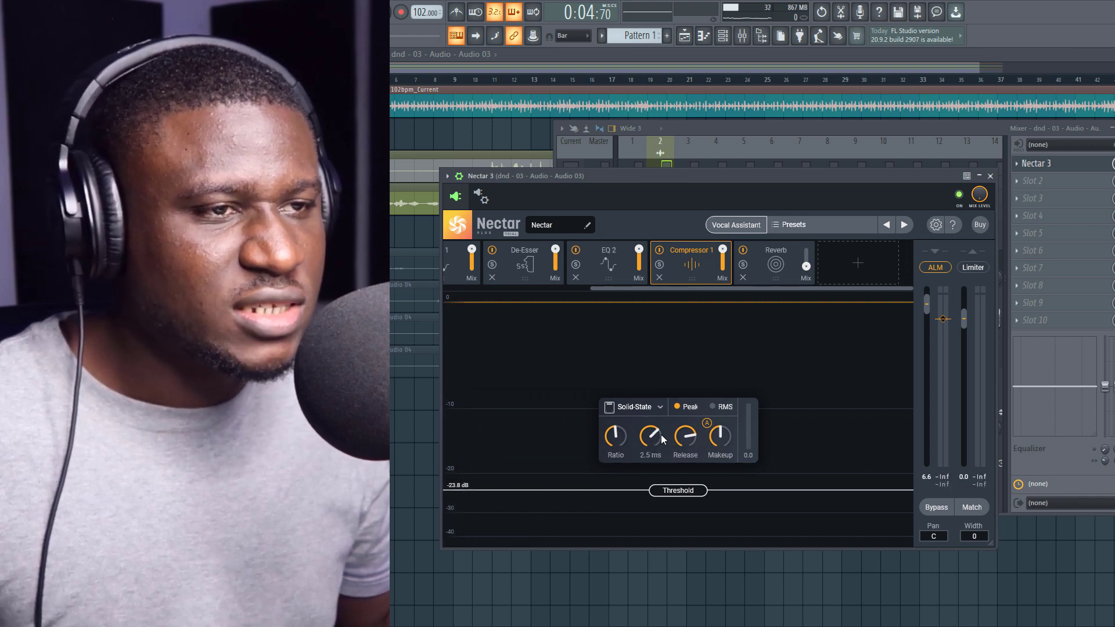
drag(662, 440, 668, 424)
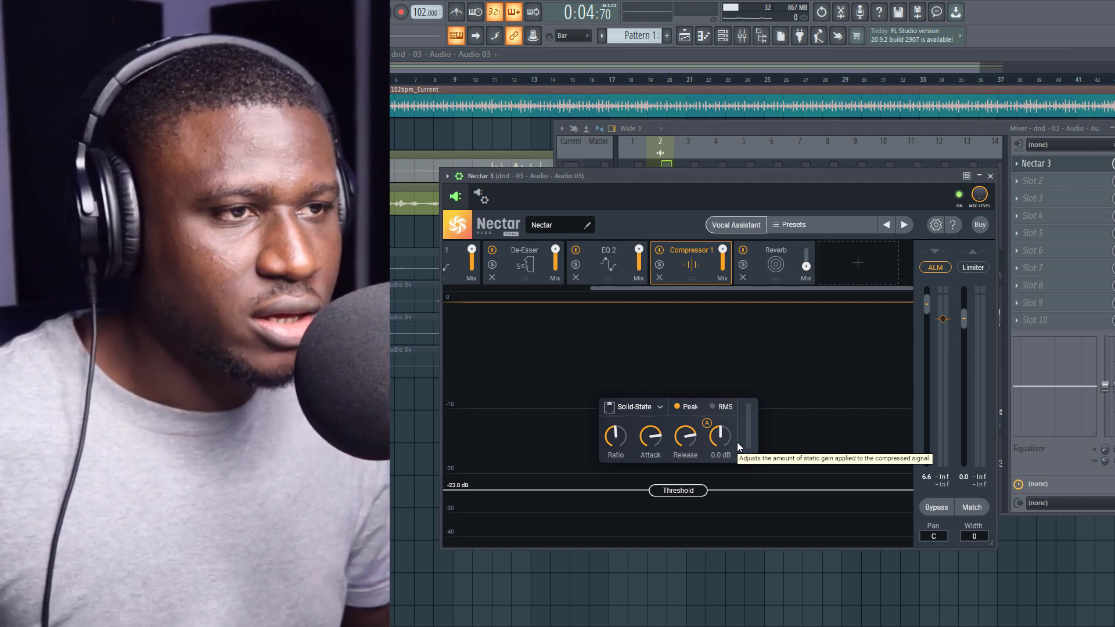
key(space)
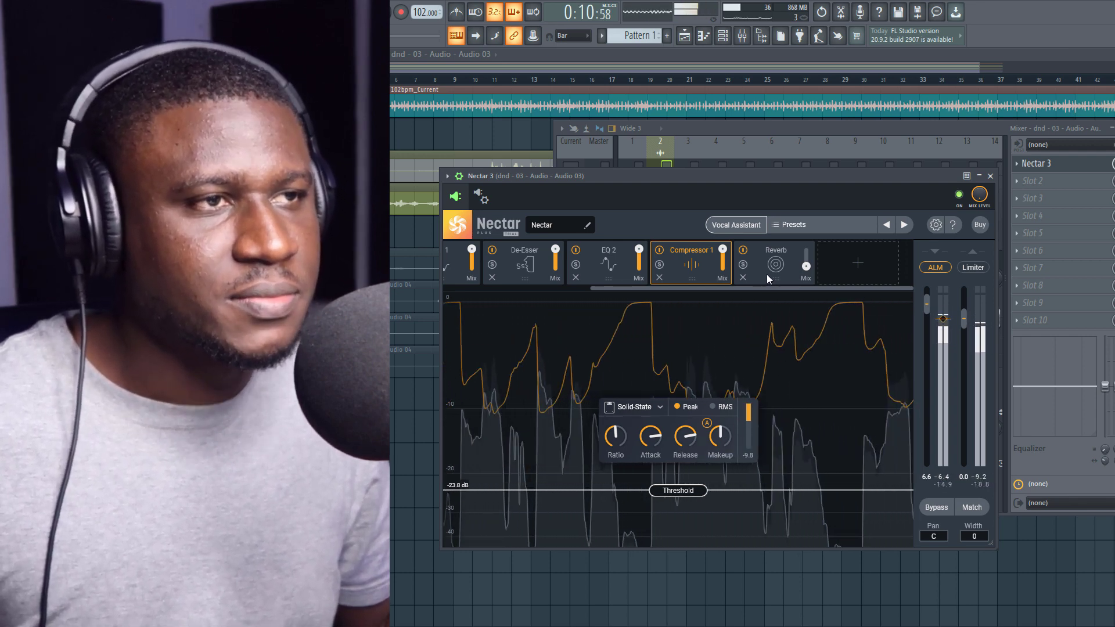
click(767, 275)
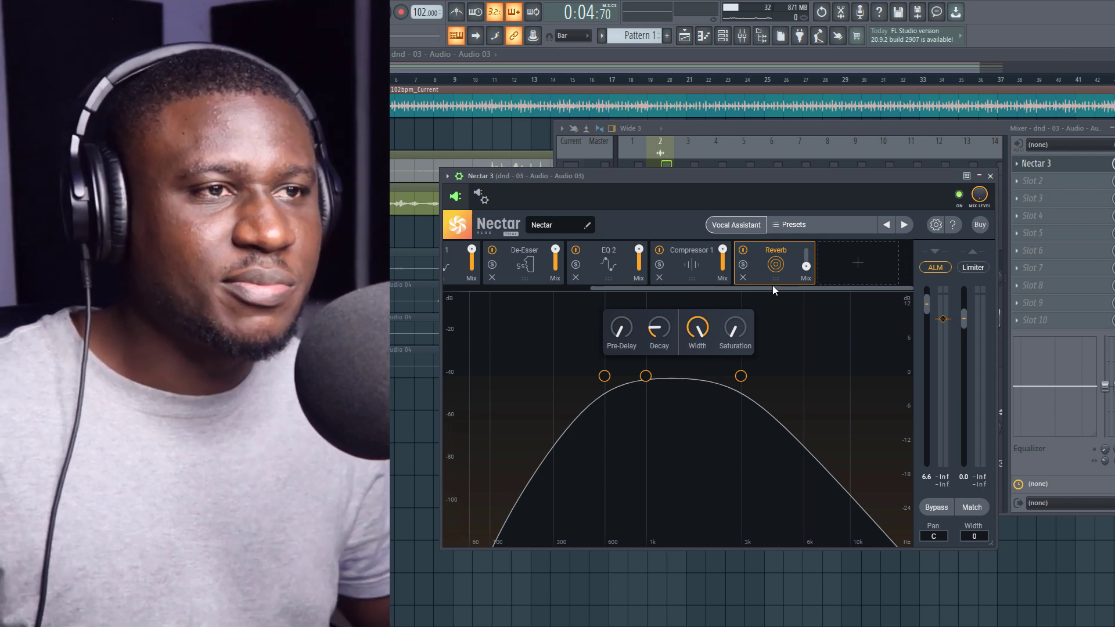
Audition the Reverb mix at 48, then at a lighter 27, while the vocal plays.
drag(805, 266, 810, 259)
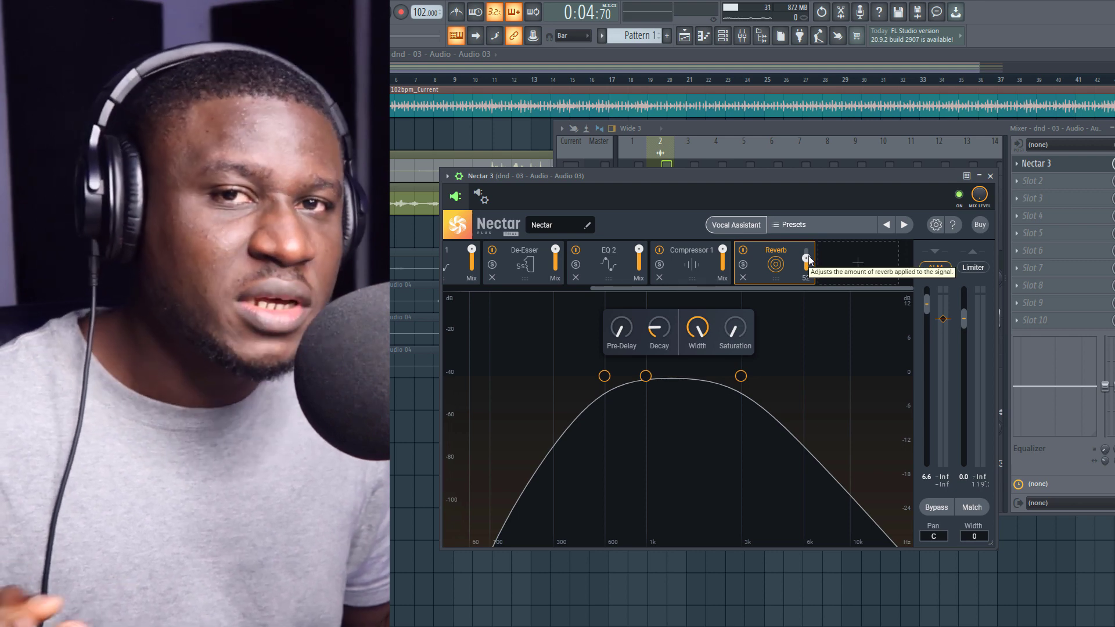
key(space)
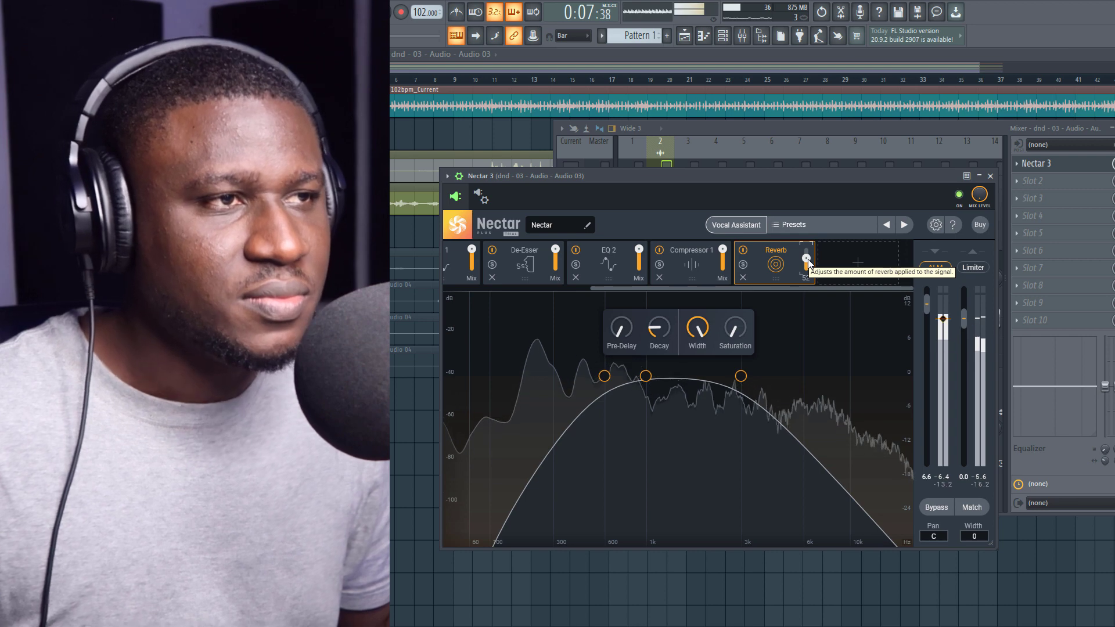
key(space)
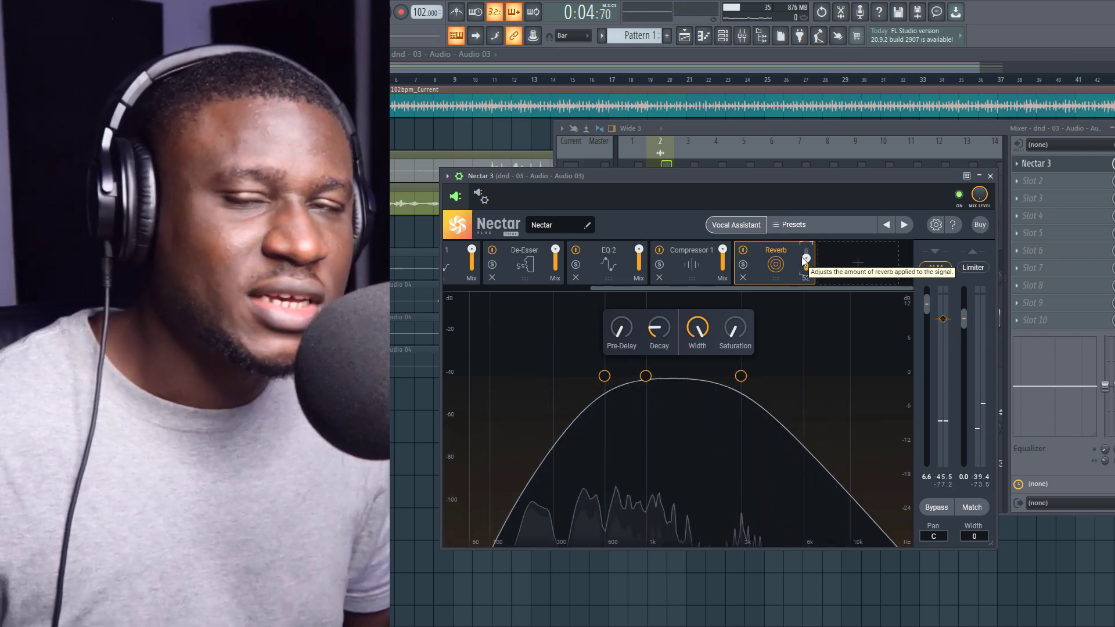
mouse_move(804, 275)
mouse_down()
mouse_move(804, 307)
mouse_move(805, 287)
mouse_up()
key(space)
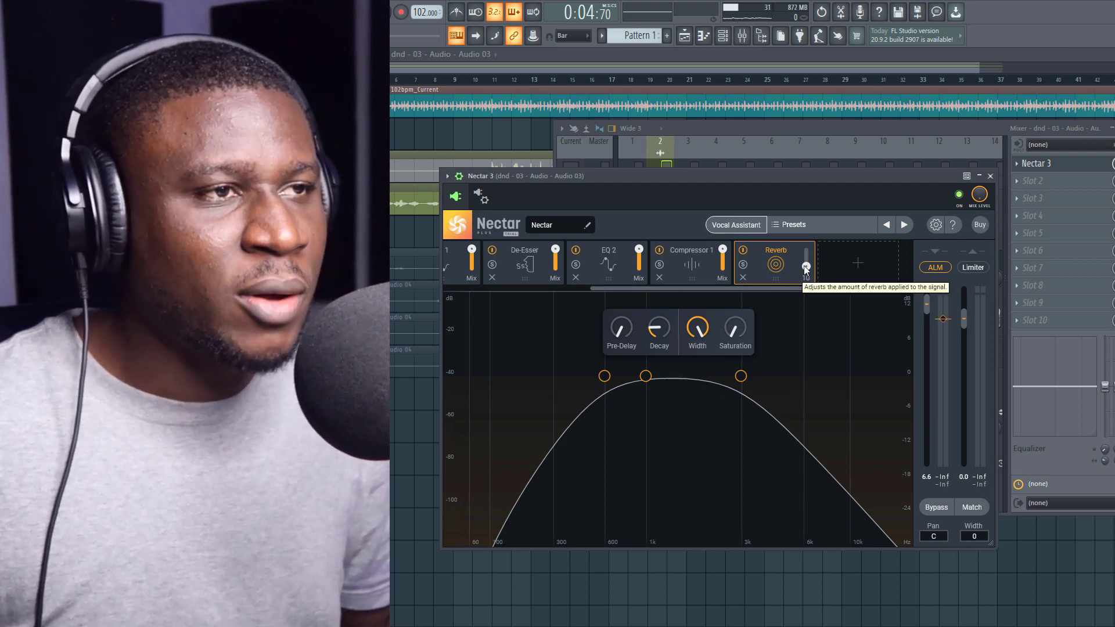
mouse_move(807, 267)
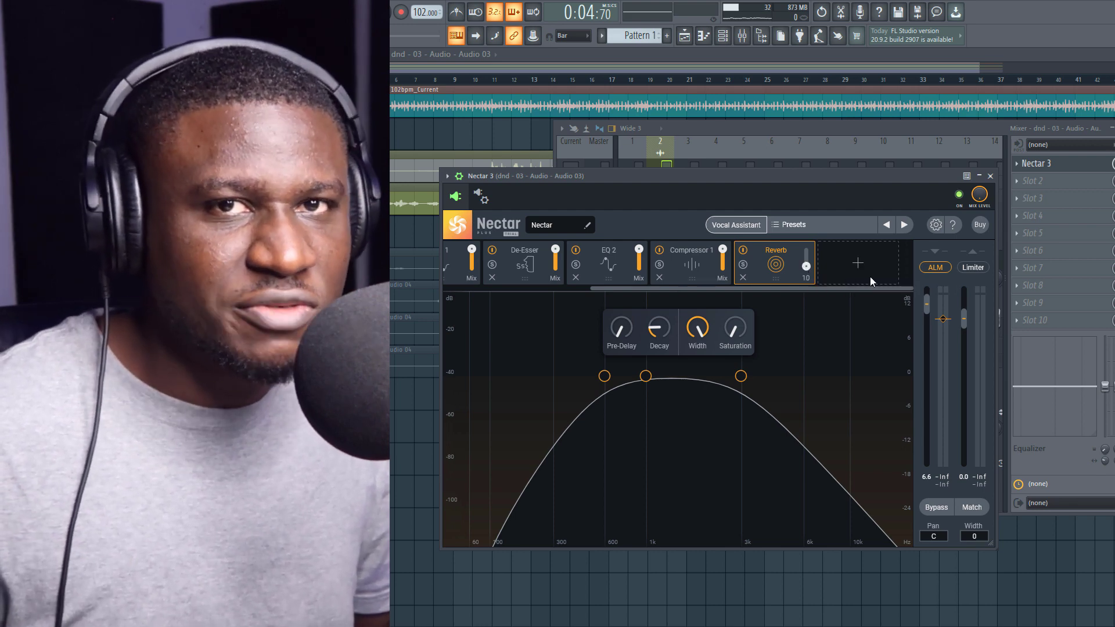
Insert a Delay module into Nectar, drag it ahead of Reverb, and choose the Digital type.
click(865, 272)
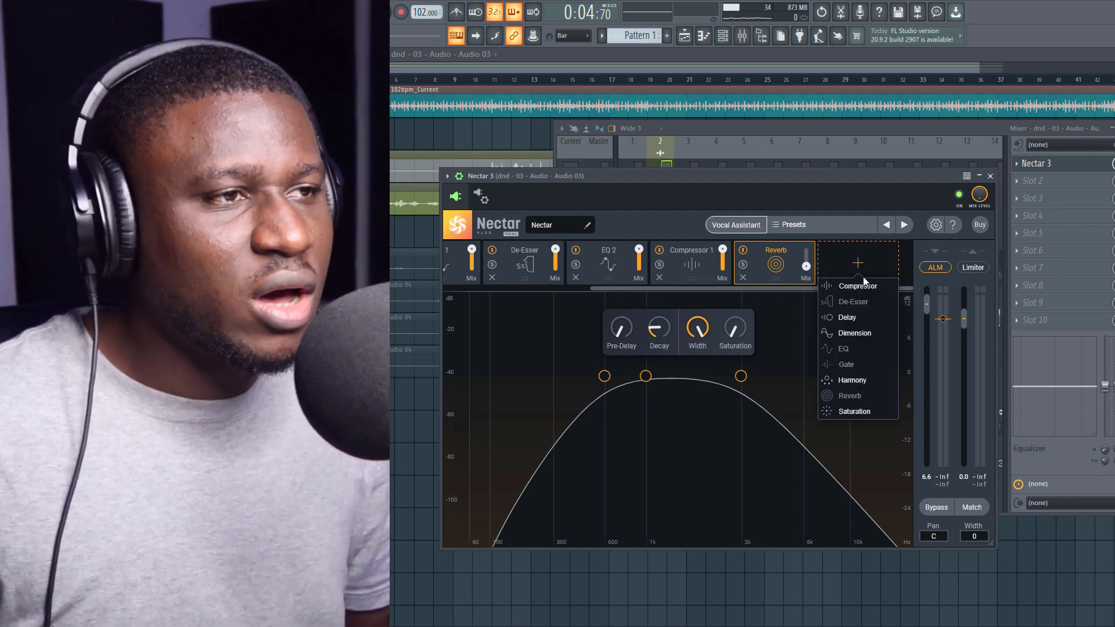
click(848, 318)
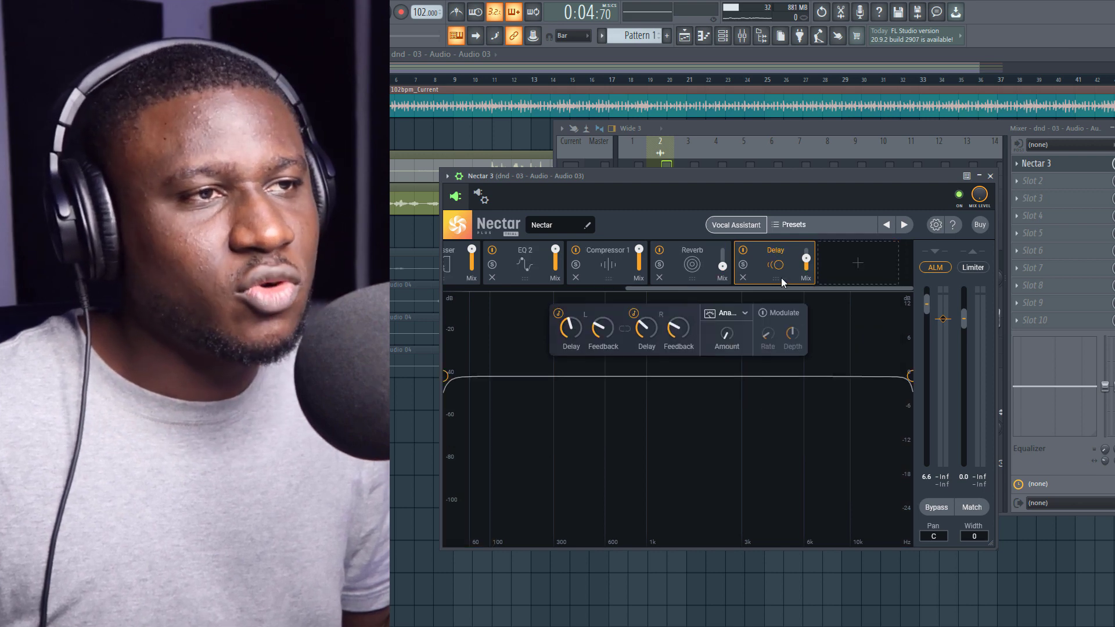
drag(743, 278, 698, 269)
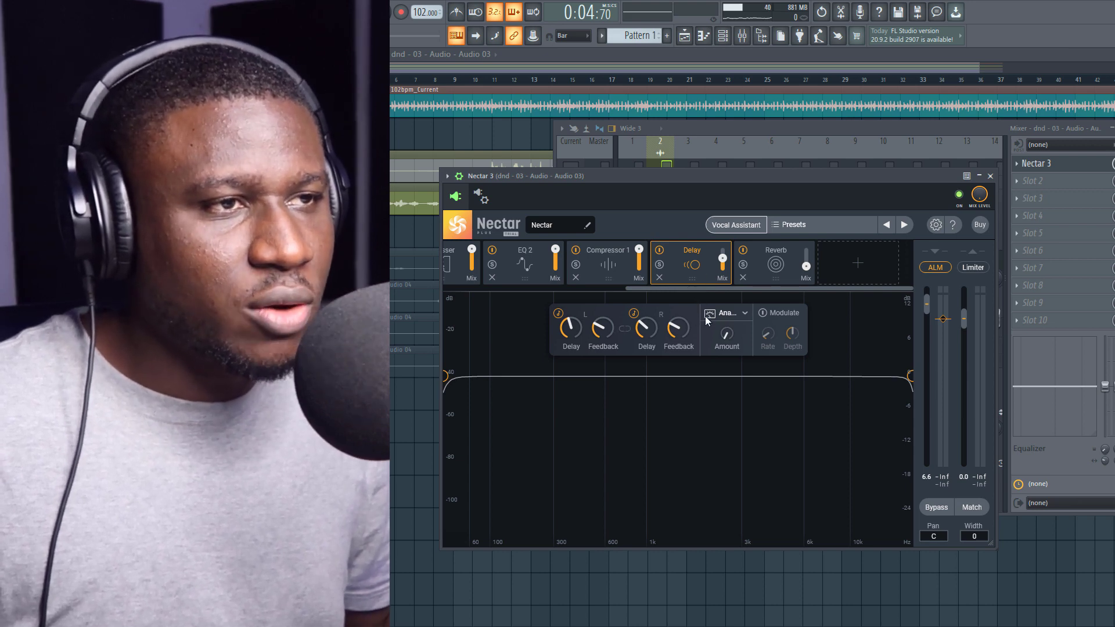
click(737, 313)
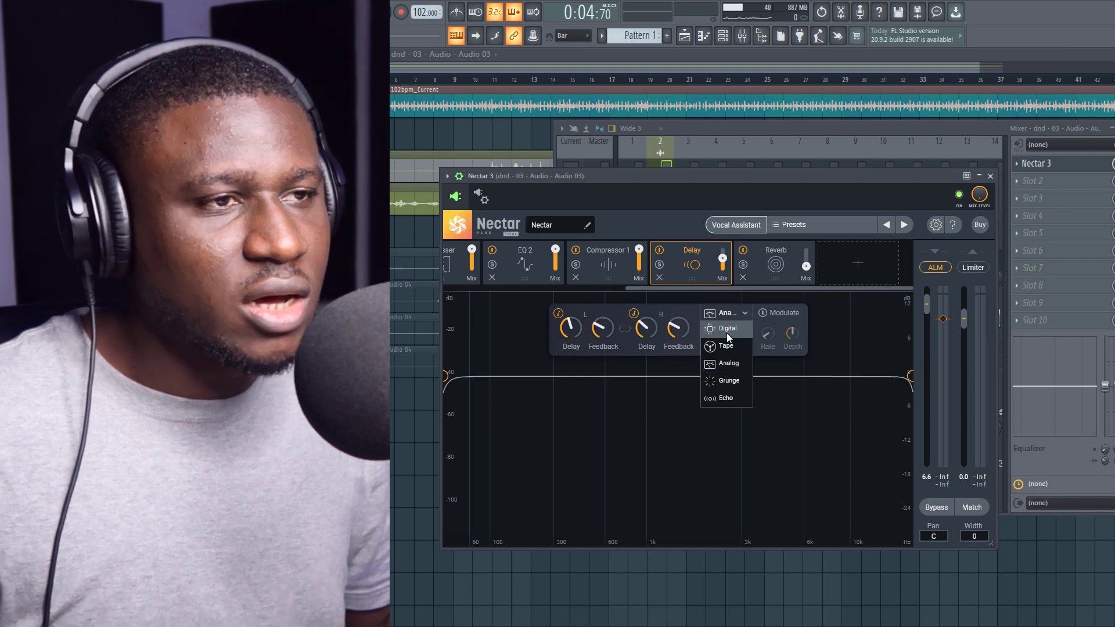
click(729, 330)
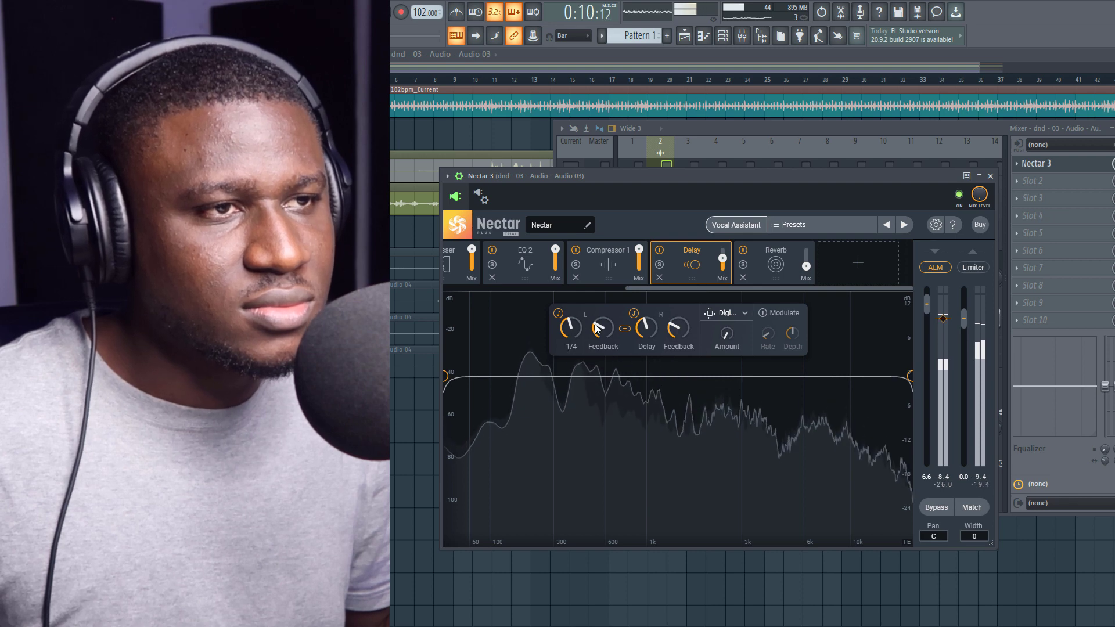
Turn the Delay feedback down from 30% while listening to the vocal.
key(space)
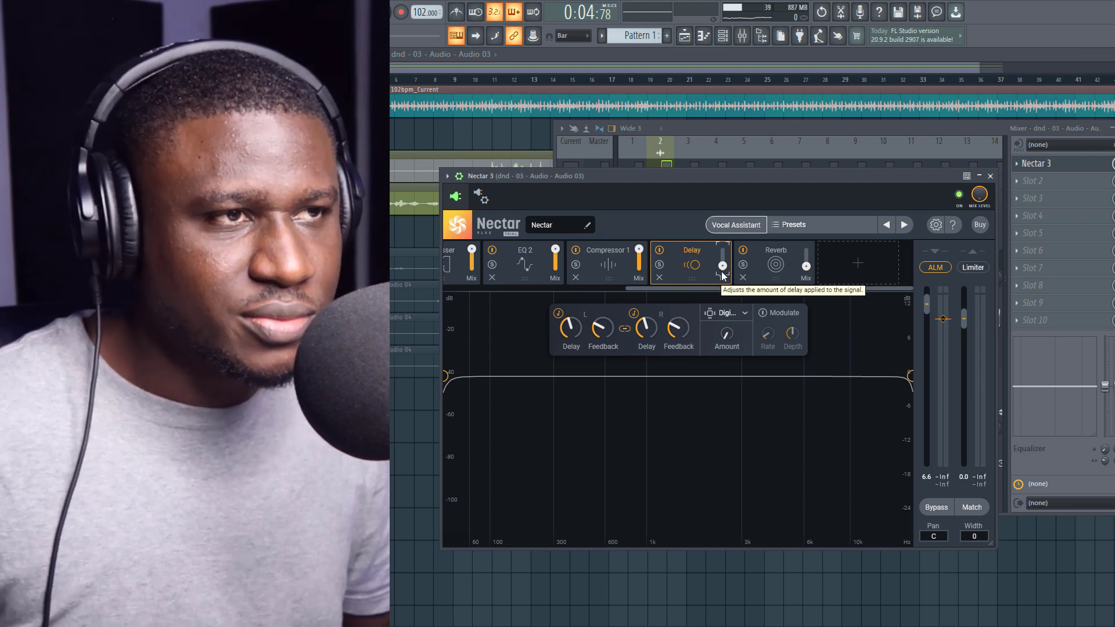
key(space)
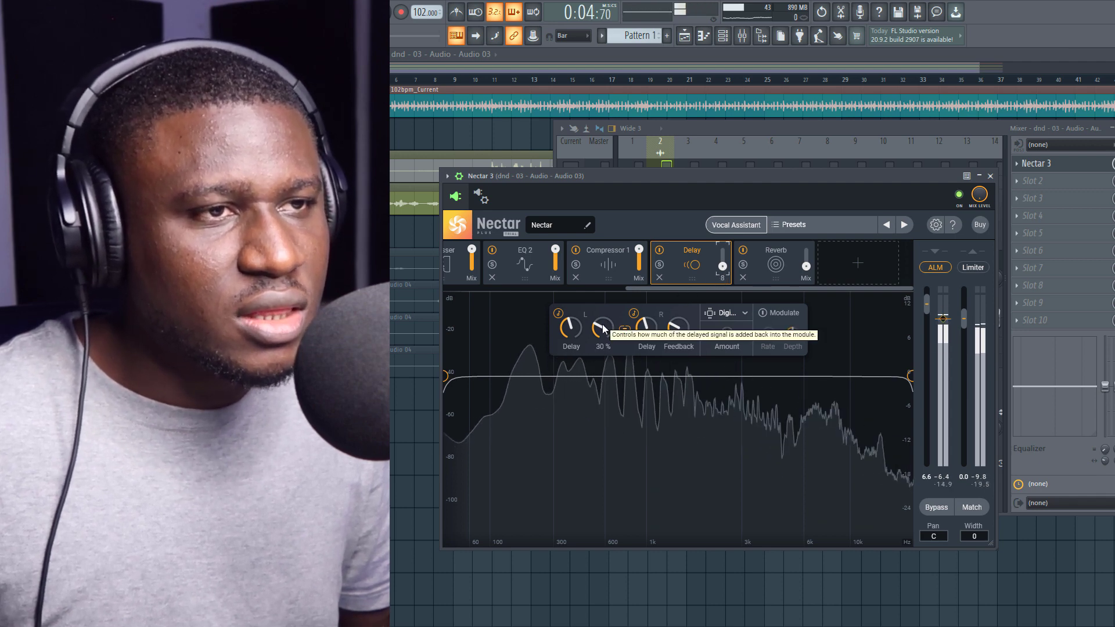
drag(604, 330, 603, 342)
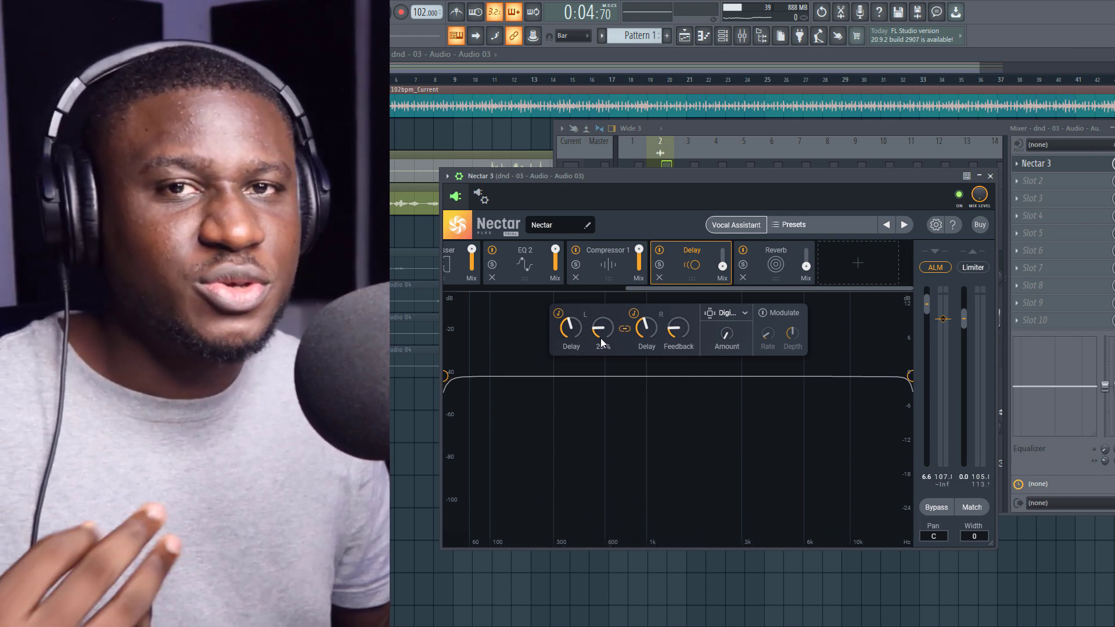
key(space)
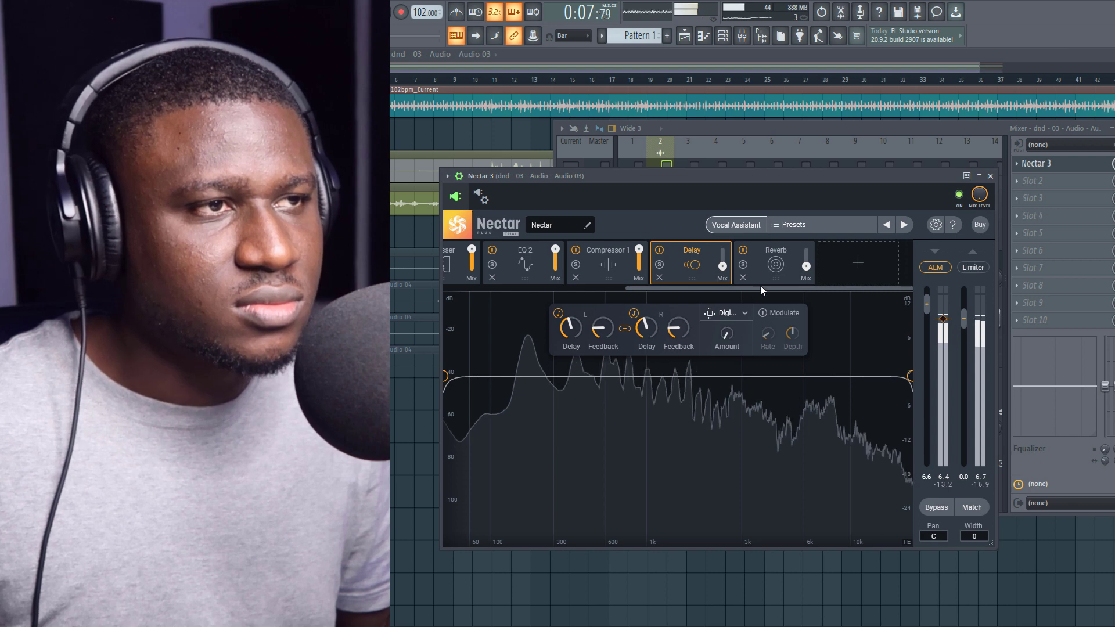
Bring the delay feedback further down to about 10% and listen again.
click(784, 270)
click(701, 276)
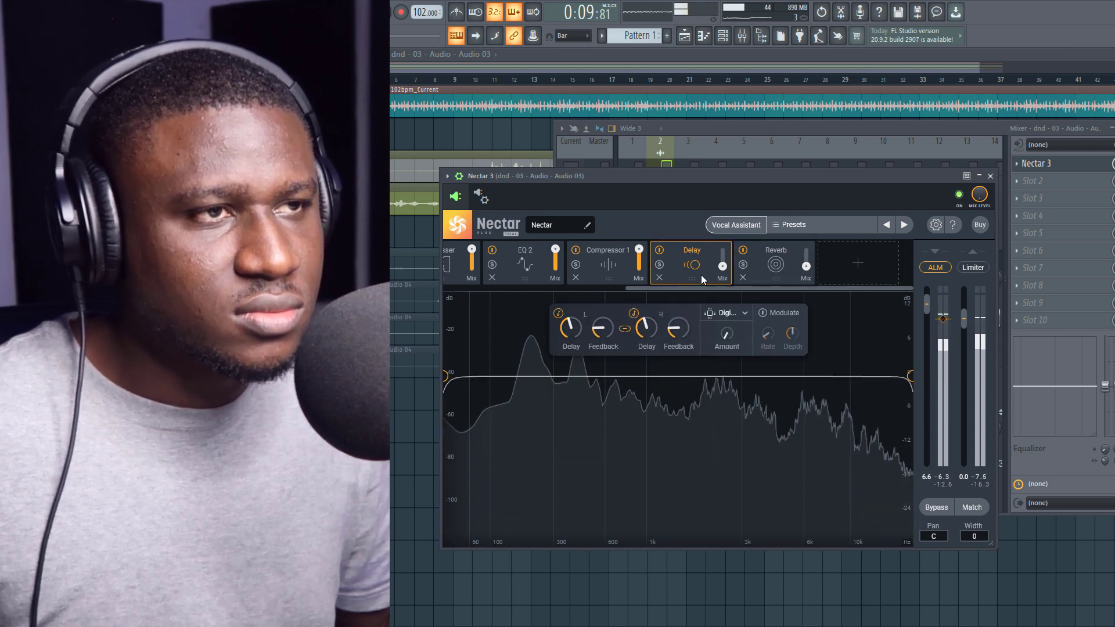
mouse_move(604, 335)
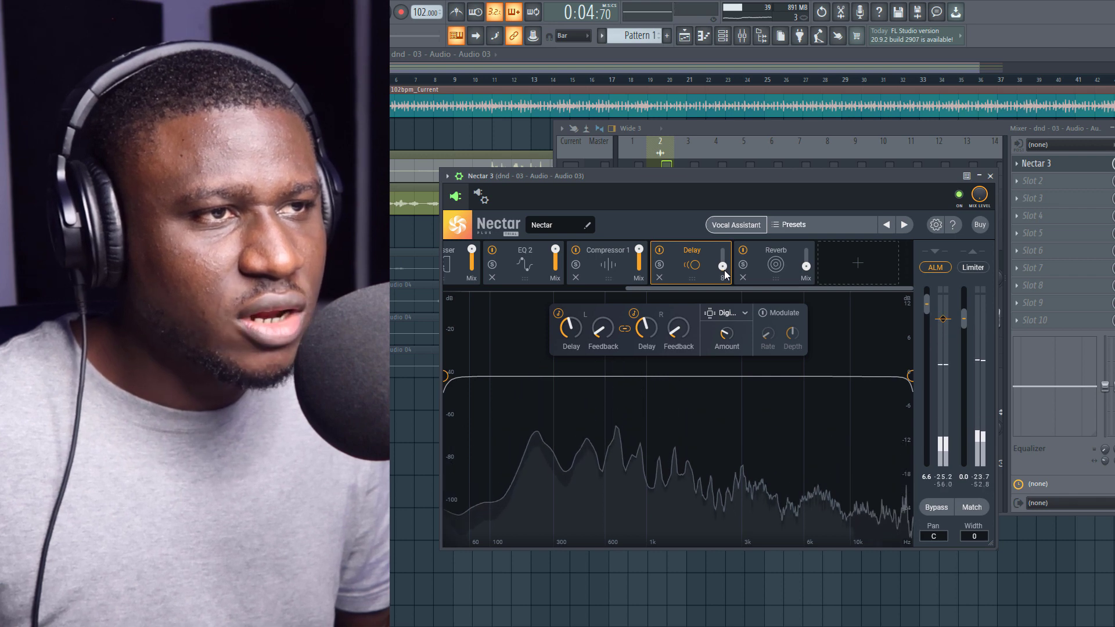
scroll(725, 274, down, 1)
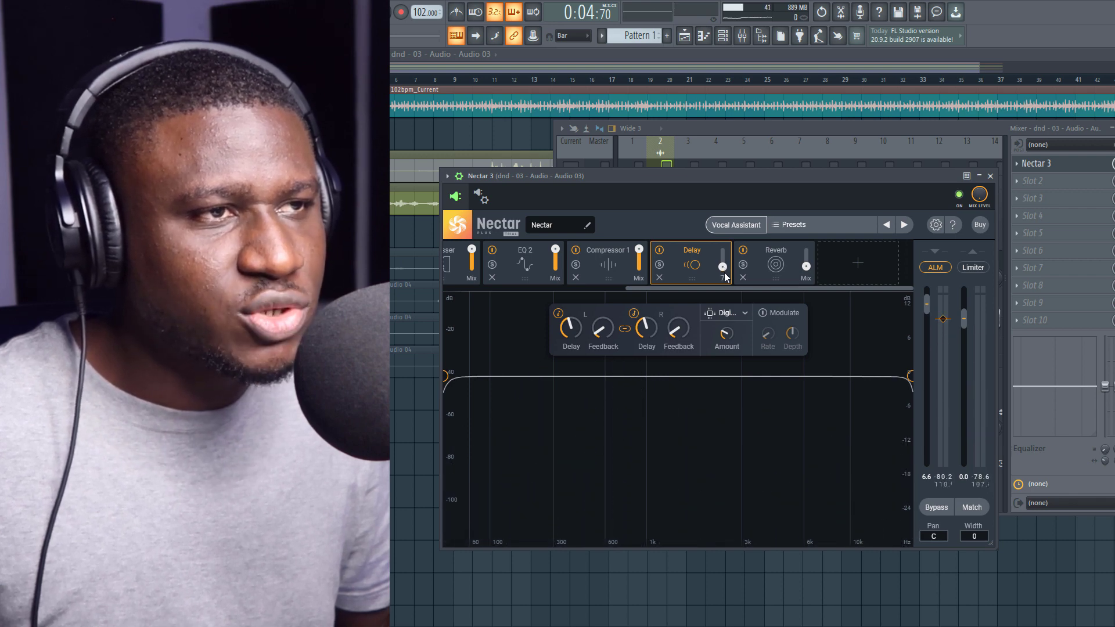
key(space)
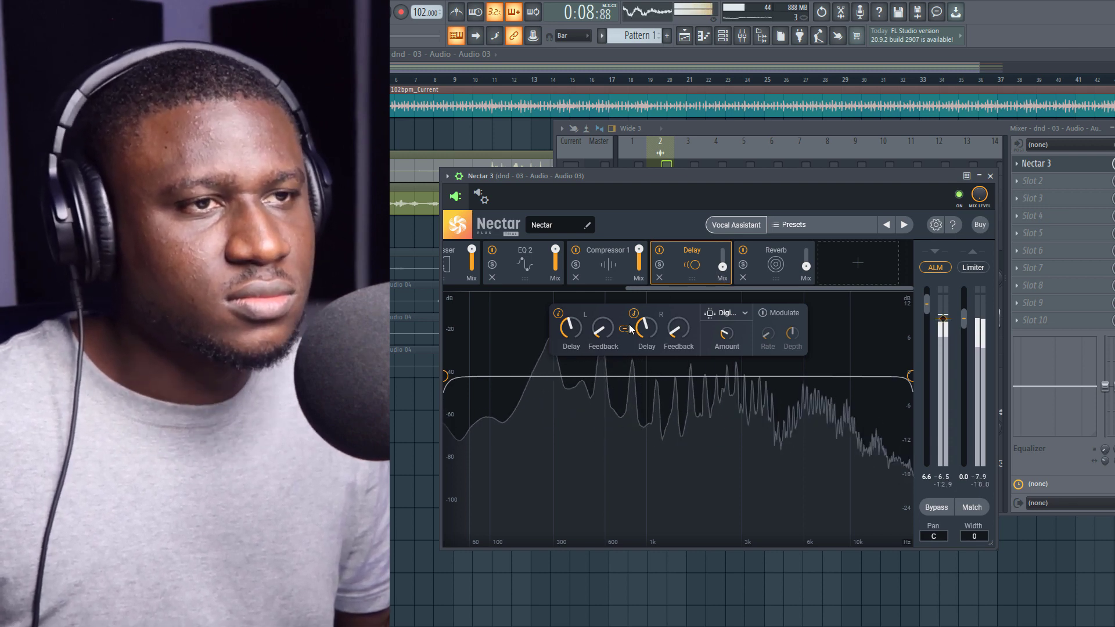
mouse_move(608, 338)
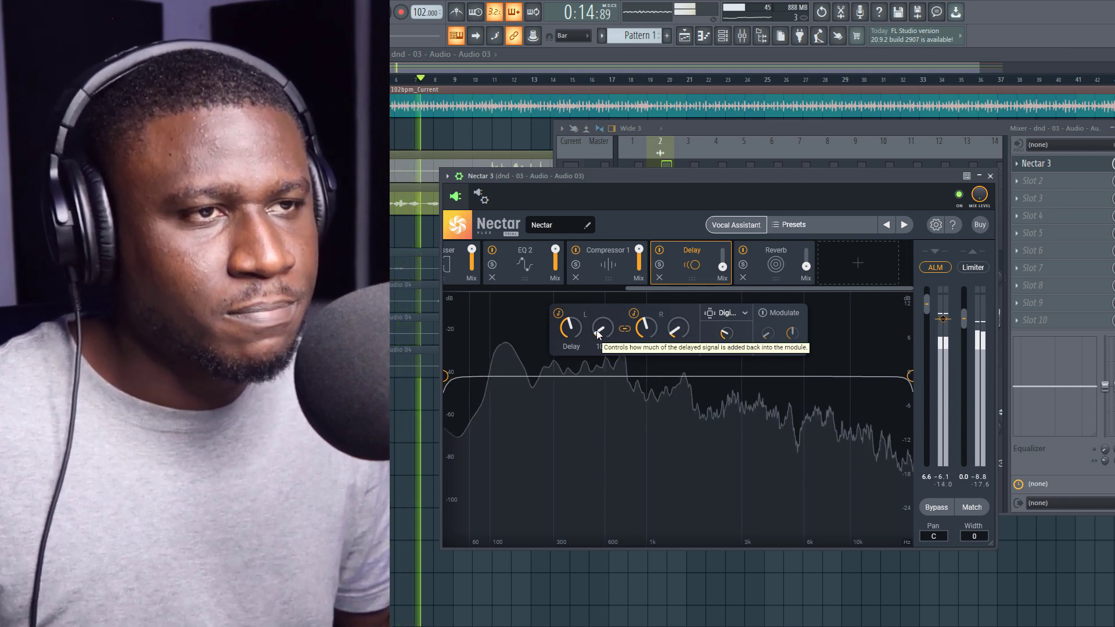
key(space)
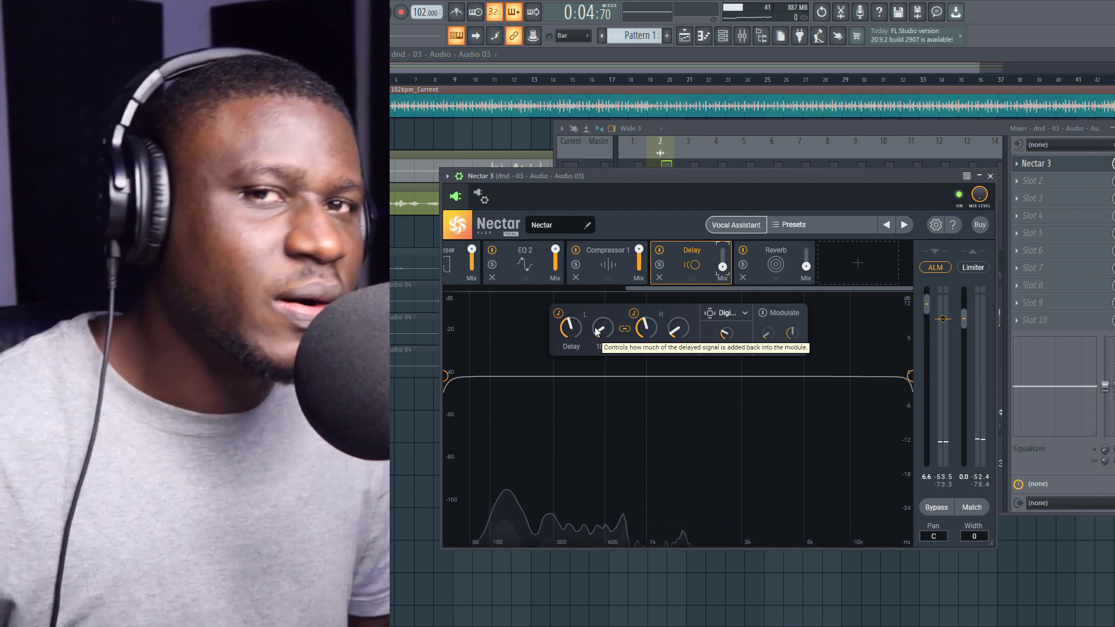
Unmute the BKUP 2 and BKUP 3 tracks during playback, then bring up the mixer.
click(786, 263)
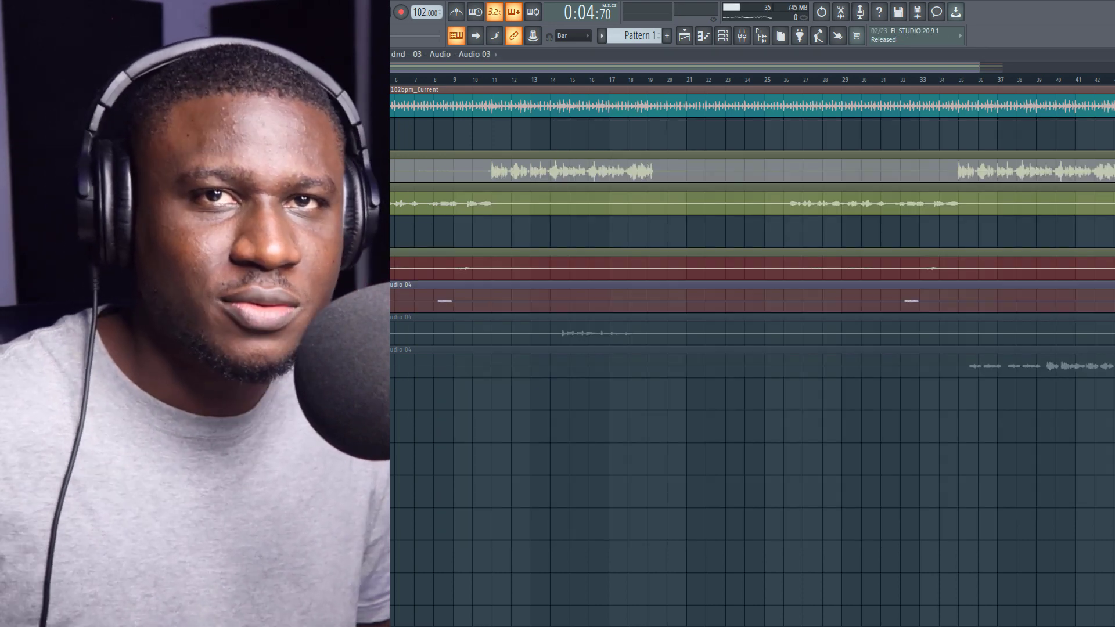
key(space)
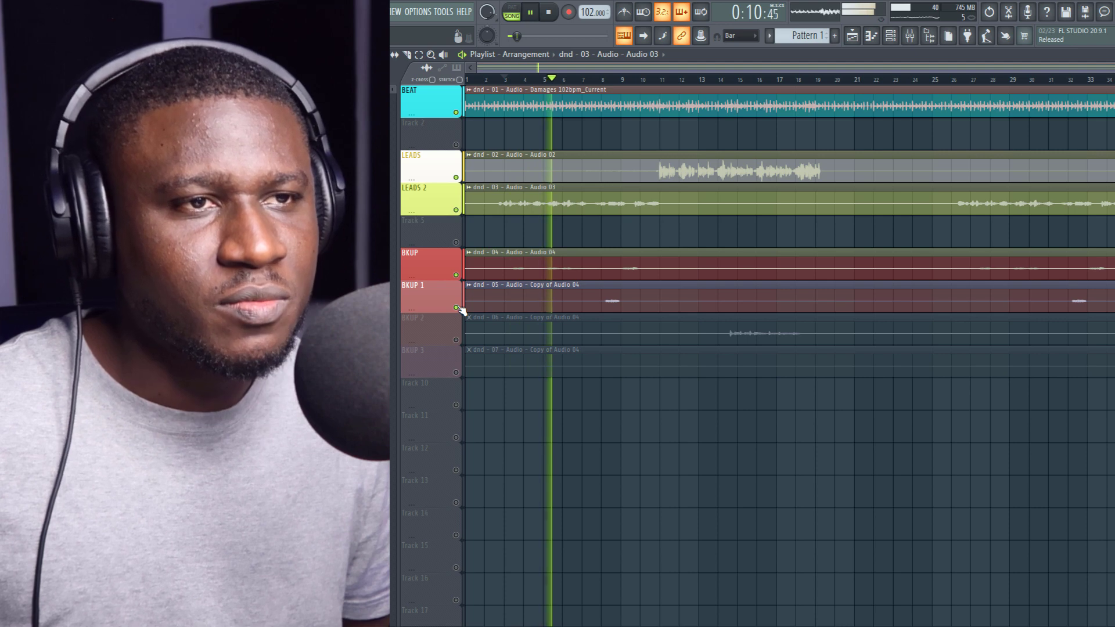
click(456, 340)
click(456, 372)
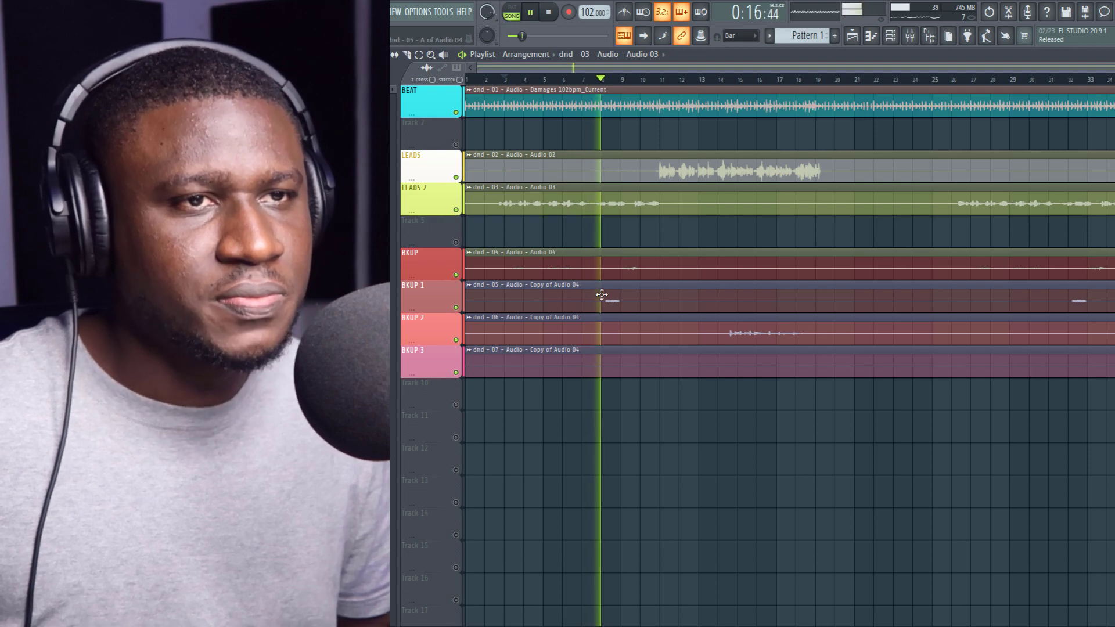
key(space)
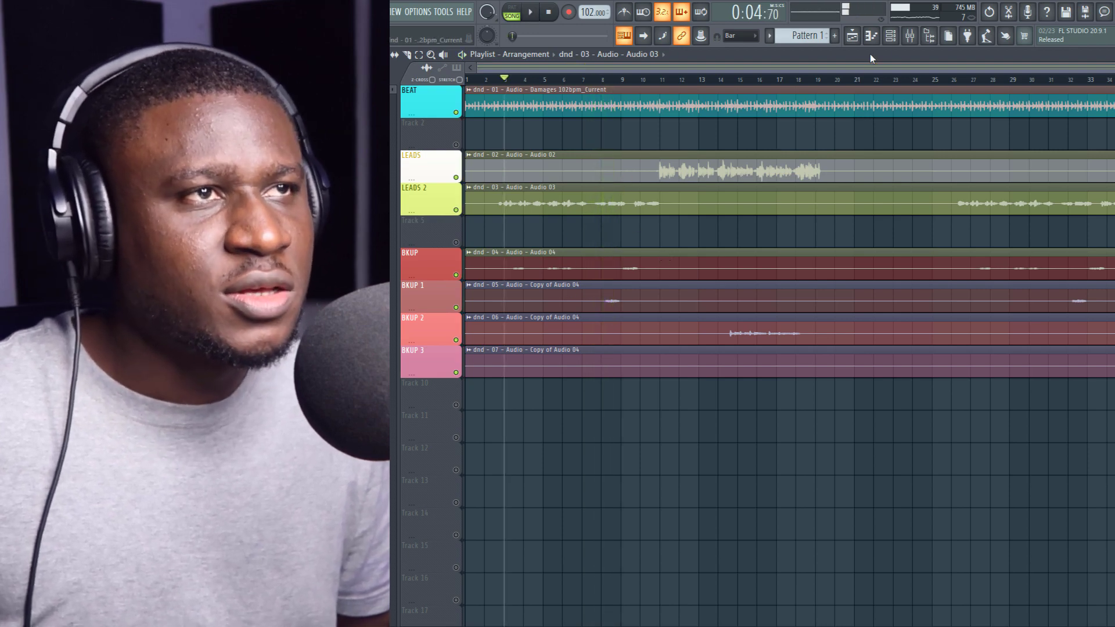
click(910, 36)
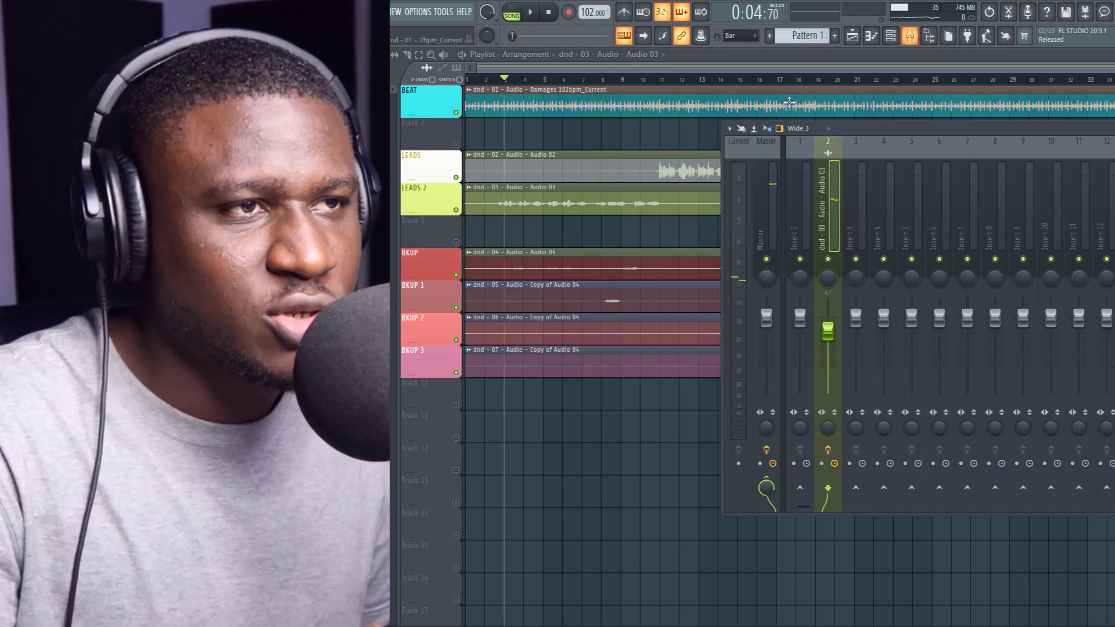
Route the dnd - 04 and dnd - 05 channels to mixer inserts 4 and 5.
double_click(570, 264)
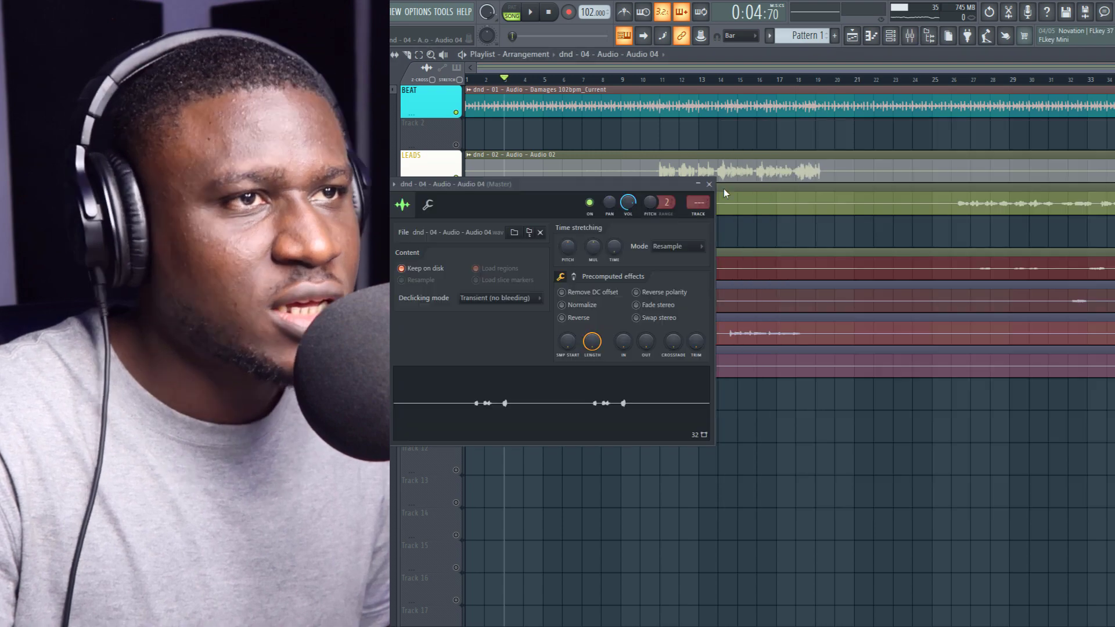
click(910, 36)
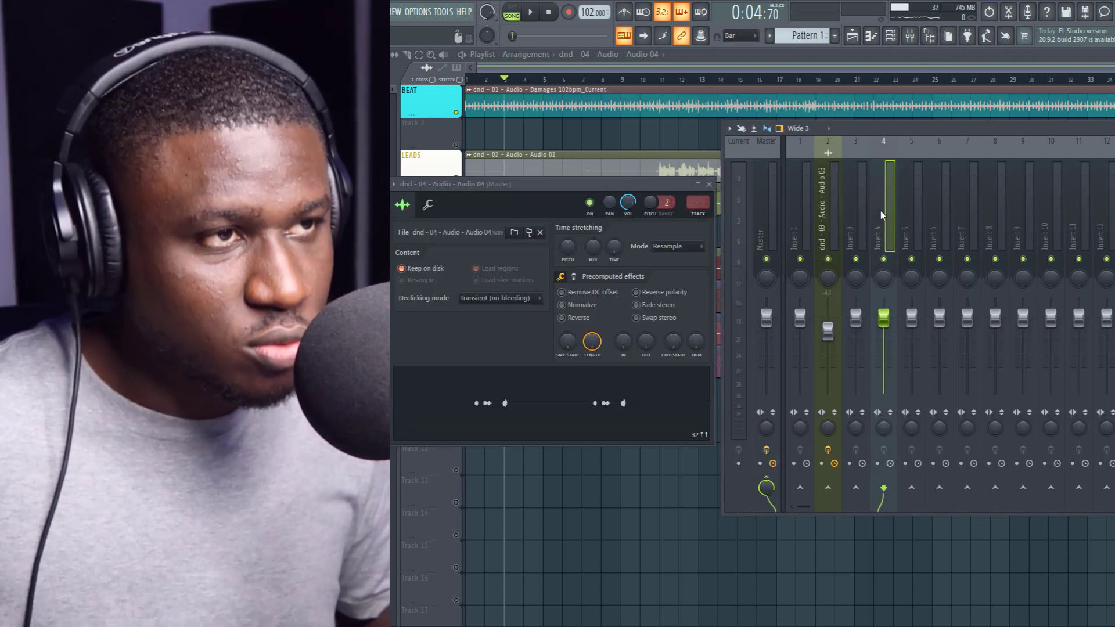
click(880, 211)
click(633, 65)
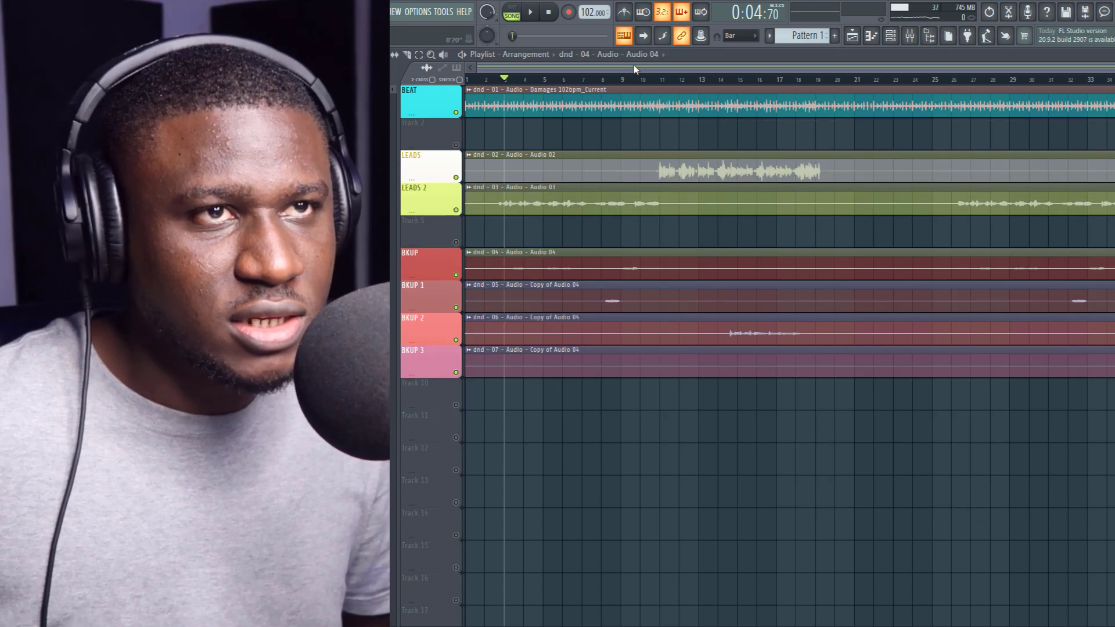
double_click(591, 297)
click(910, 36)
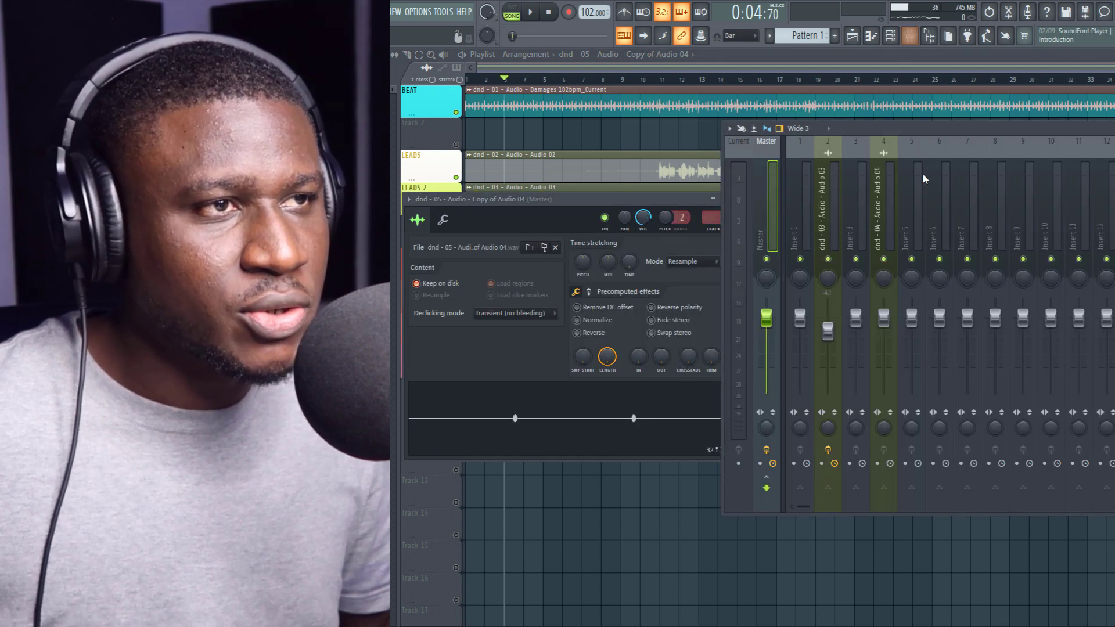
click(904, 204)
key(ctrl+l)
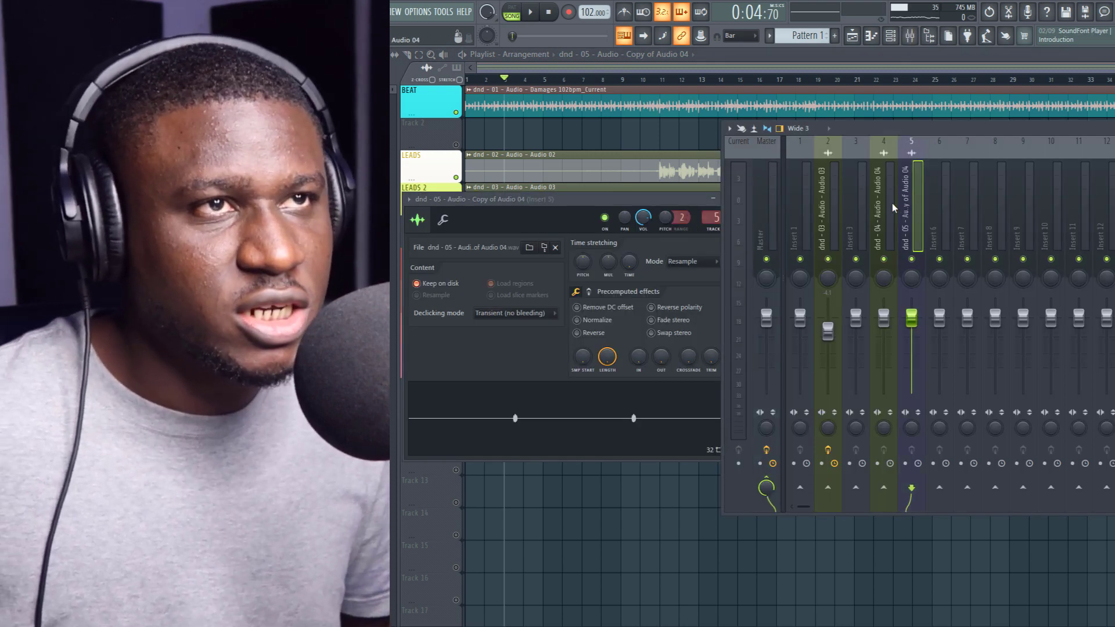
click(720, 67)
Assign the dnd - 06 clip to insert 6, naming the insert after the clip.
click(516, 338)
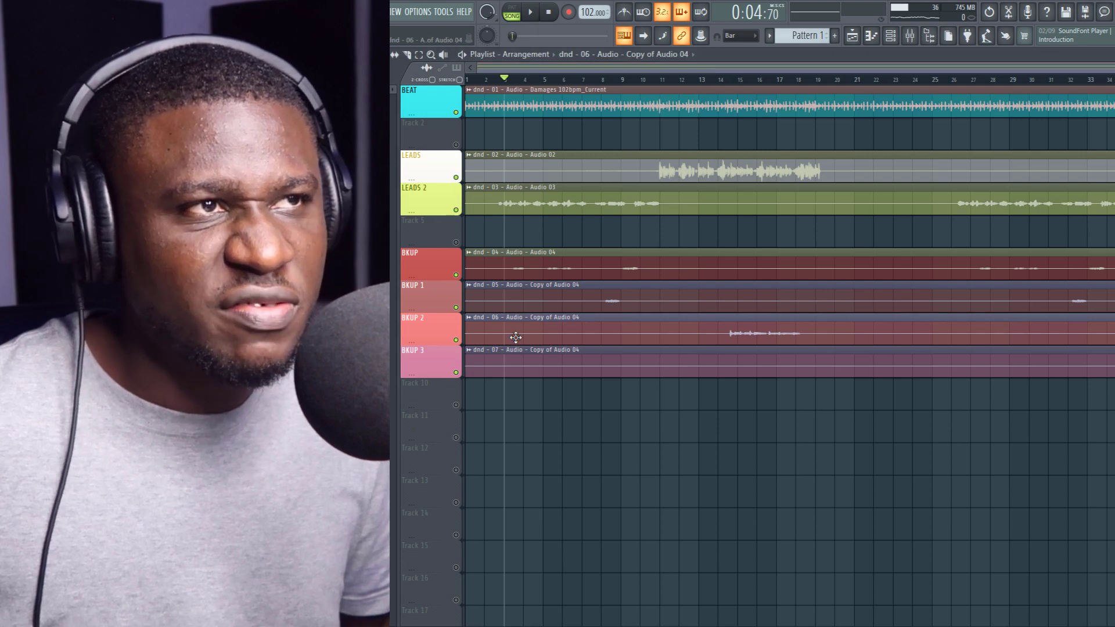
double_click(516, 337)
click(909, 36)
click(937, 218)
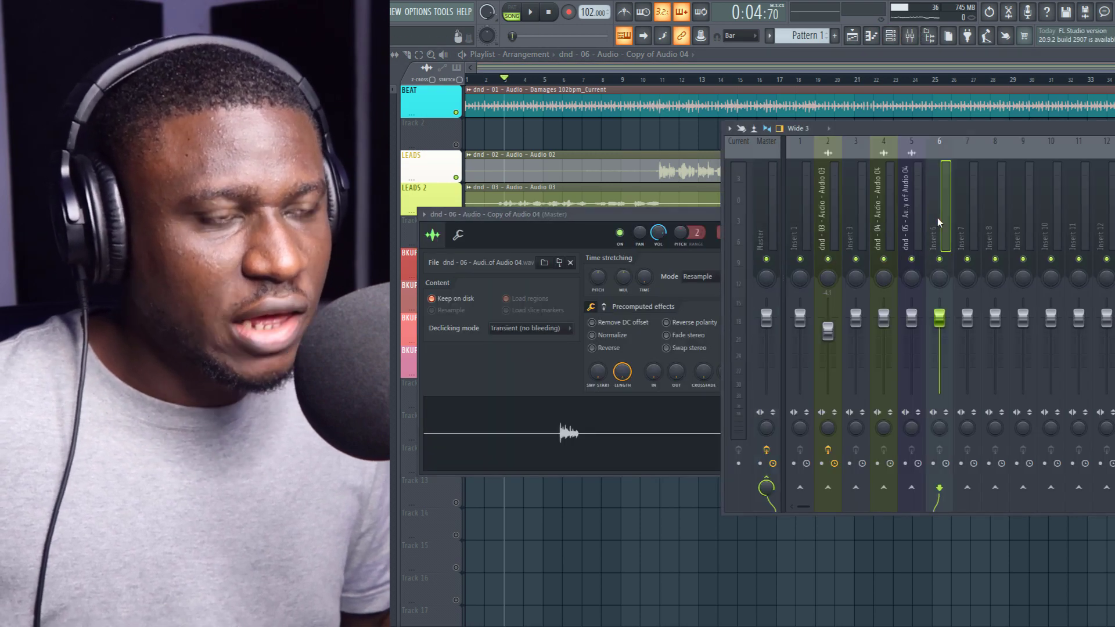
key(ctrl+l)
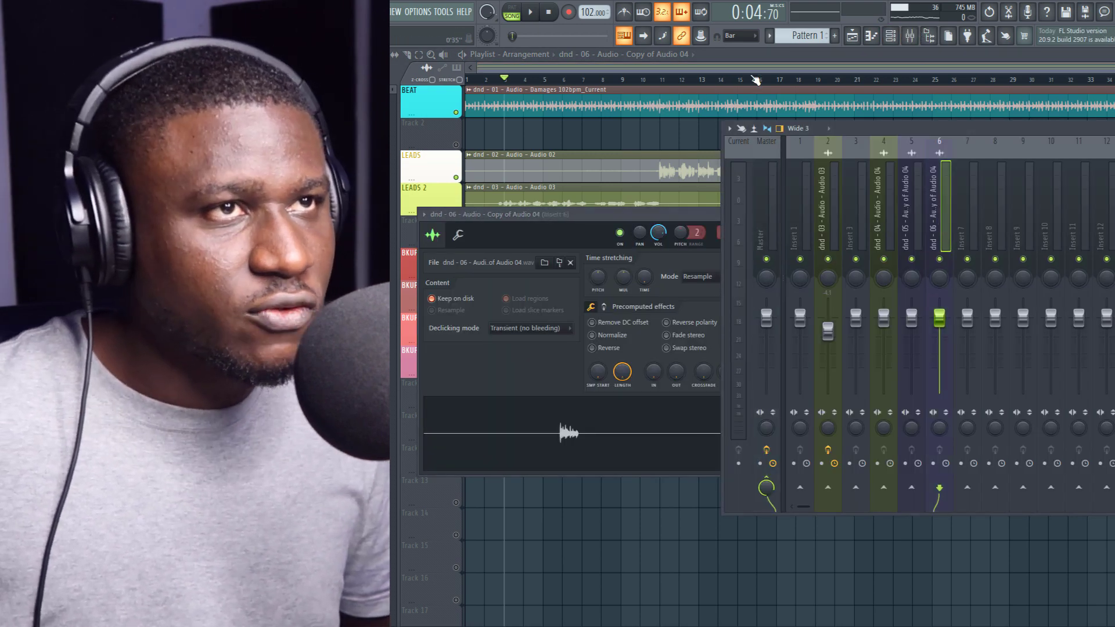
click(753, 70)
Assign the dnd - 07 clip to insert 7, naming the insert after the clip.
double_click(632, 362)
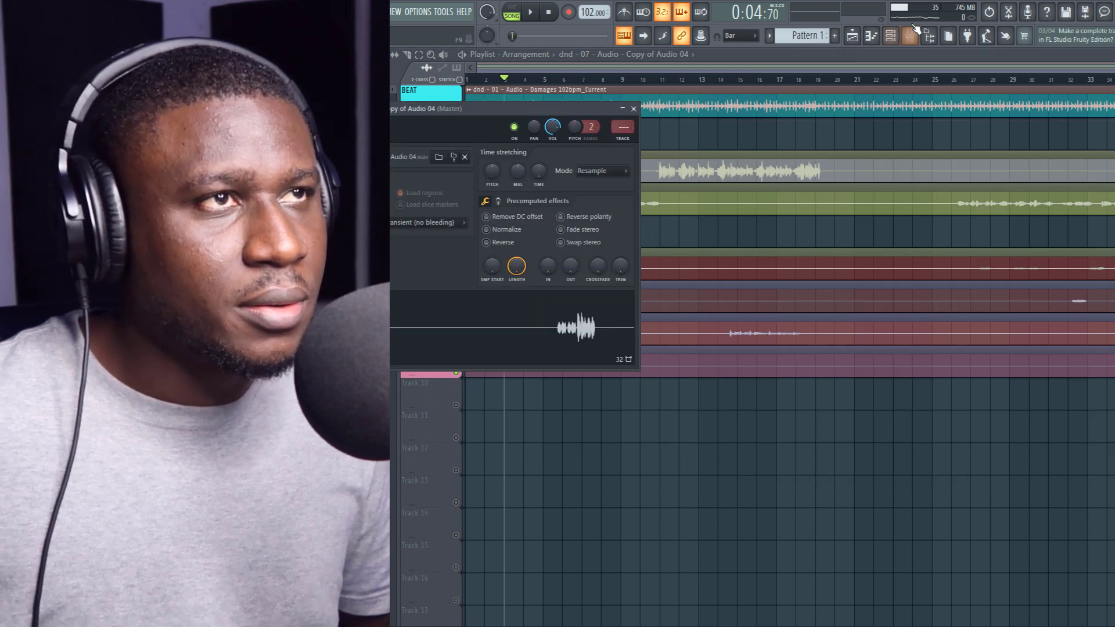
click(910, 36)
click(969, 234)
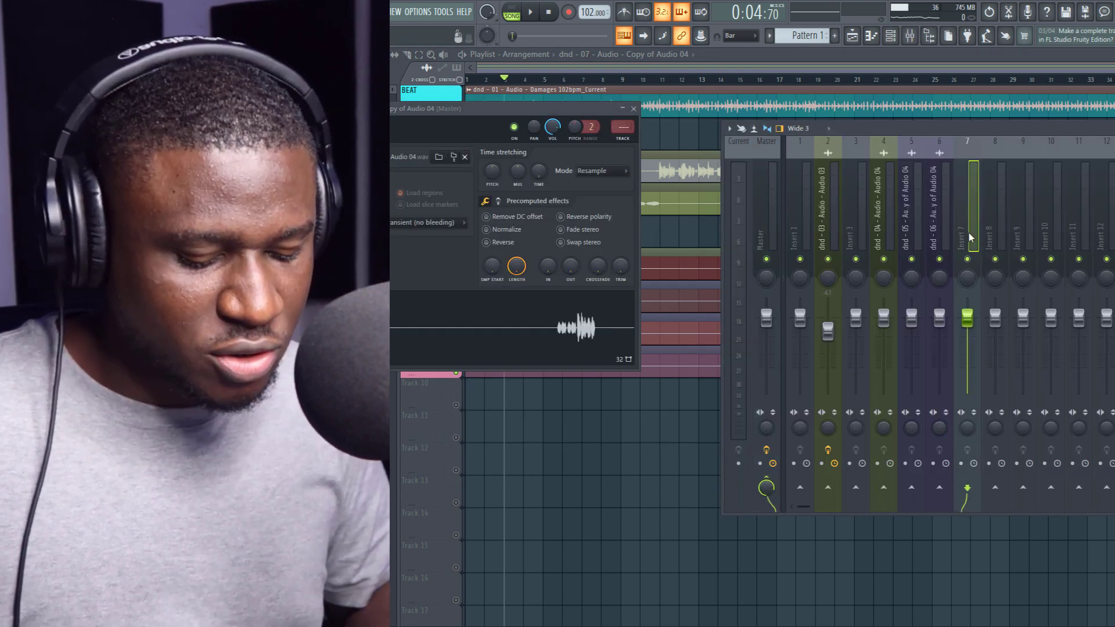
key(ctrl+l)
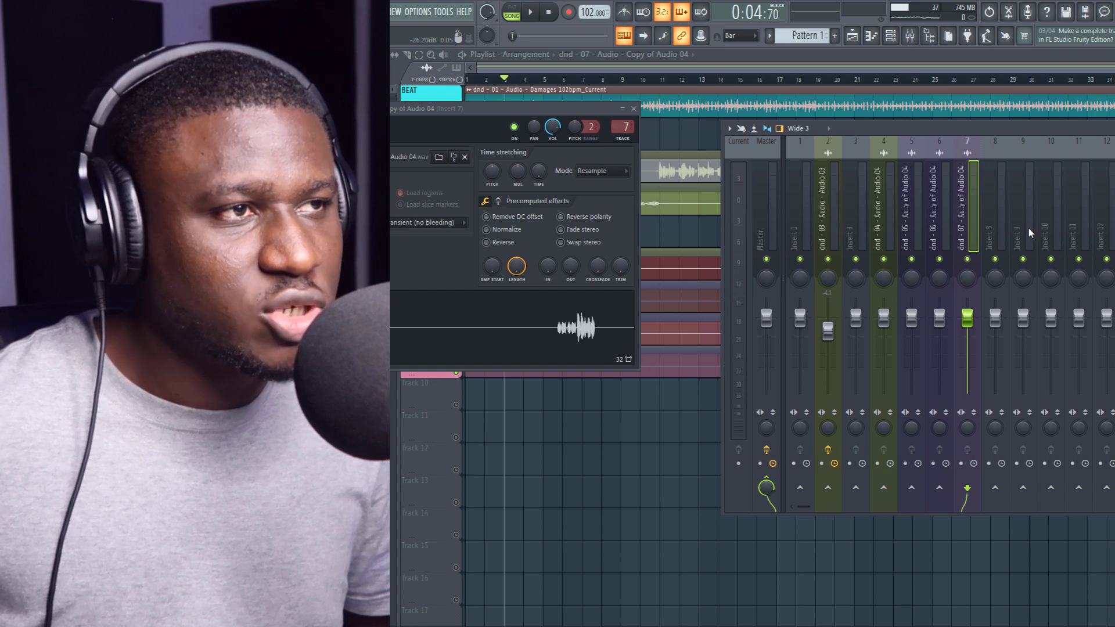
Select mixer inserts 9, 7, 6, 5 and 4 together.
click(1028, 229)
ctrl+click(967, 231)
ctrl+click(937, 235)
ctrl+click(886, 235)
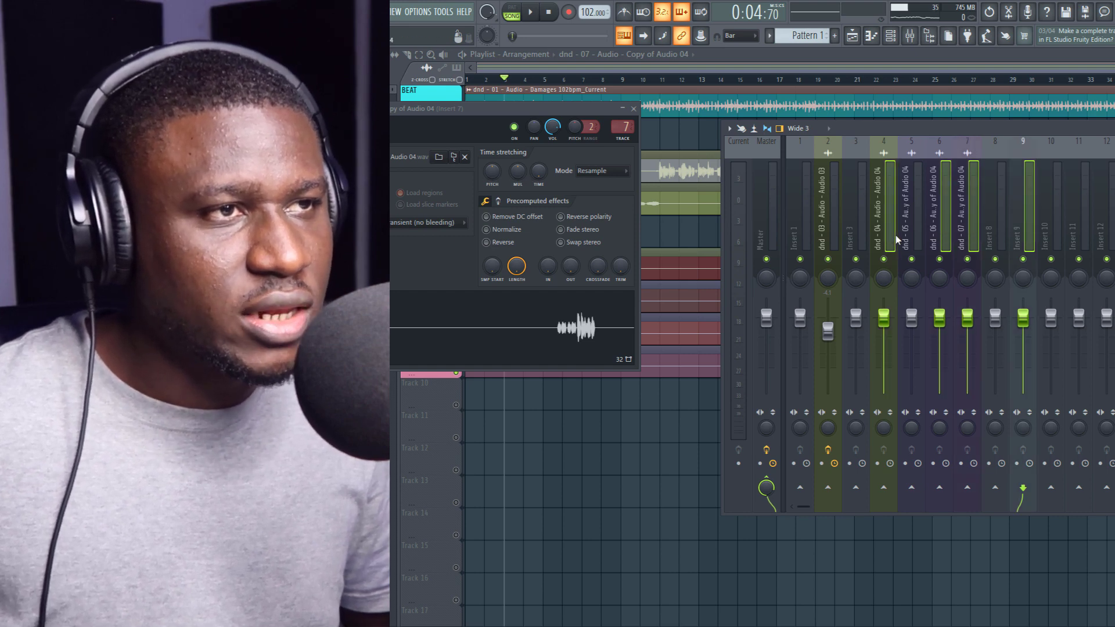
ctrl+click(910, 237)
Create a submix from the selected inserts on insert 9, named 'VOCAL BKUP FX master'.
right_click(1022, 231)
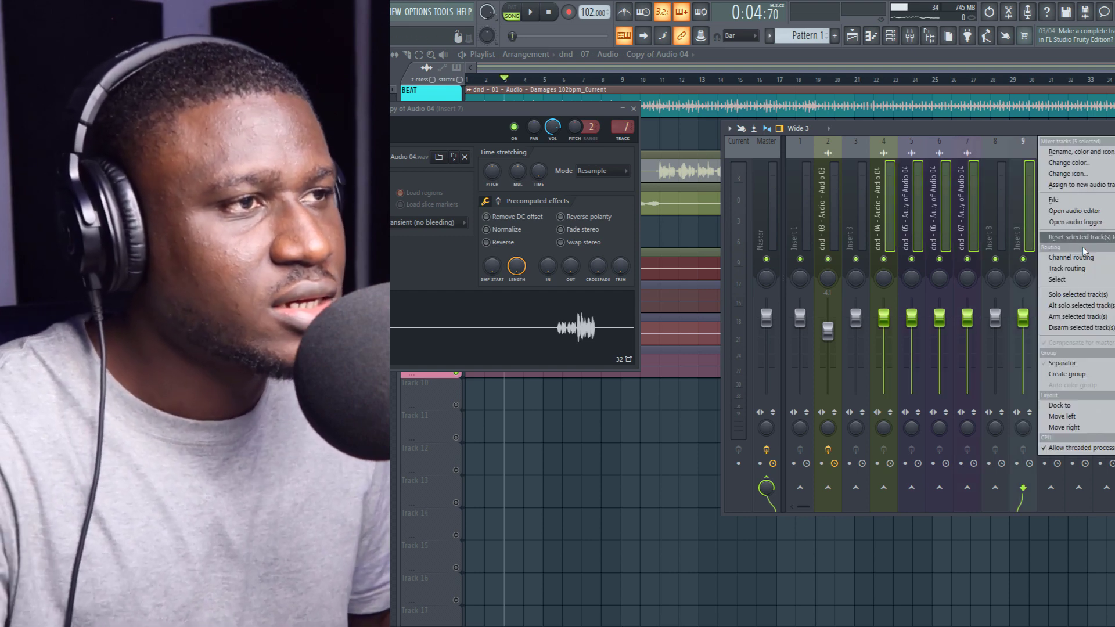
mouse_move(1068, 268)
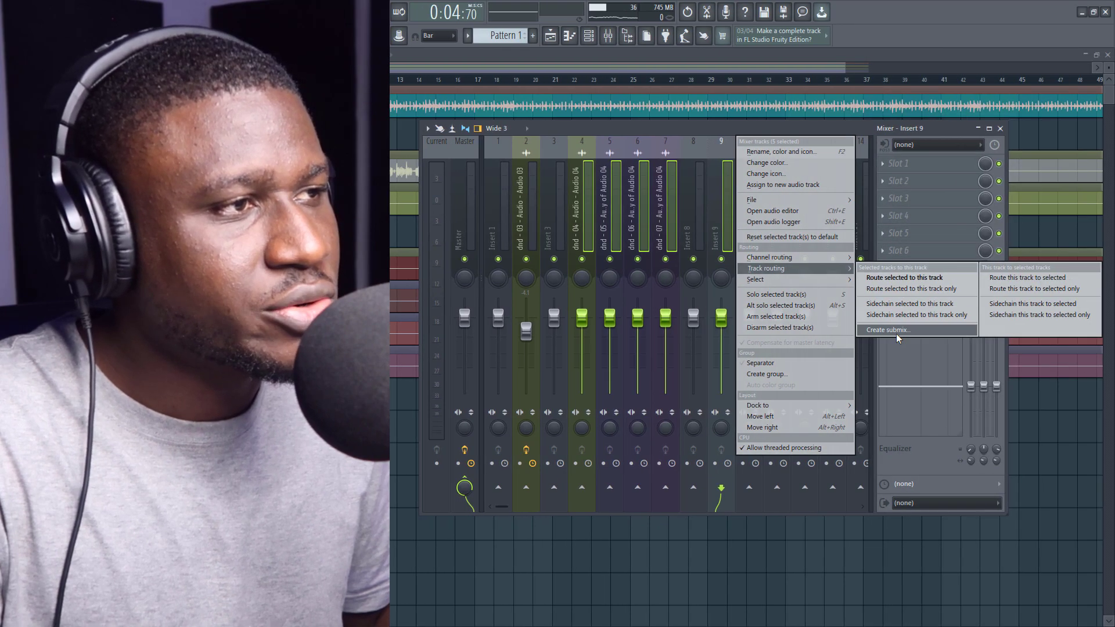
click(1009, 330)
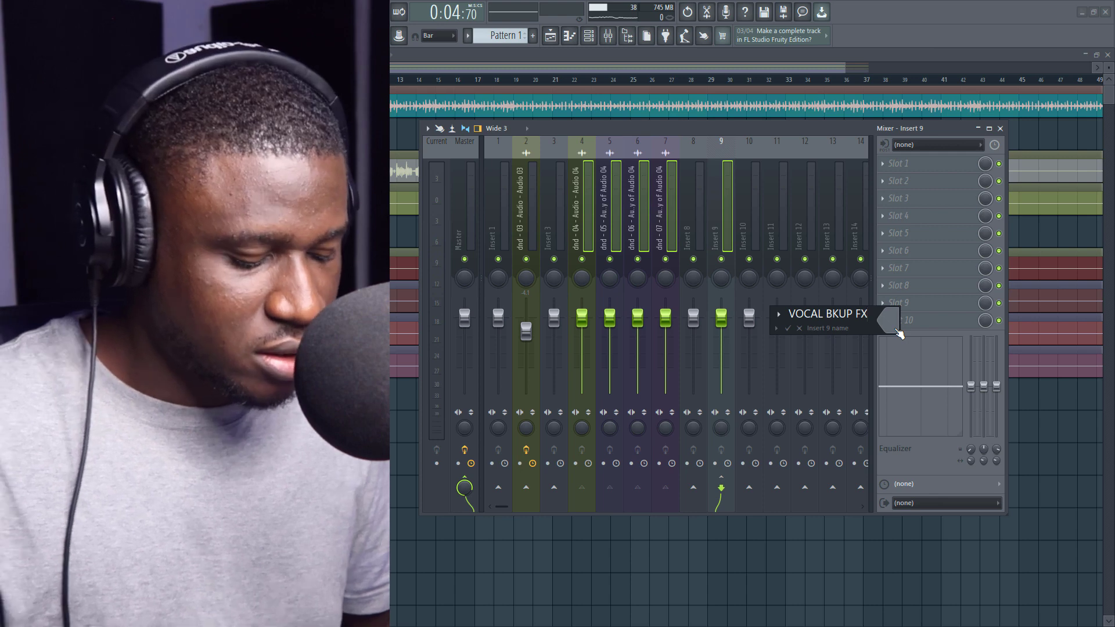
text(master)
key(Return)
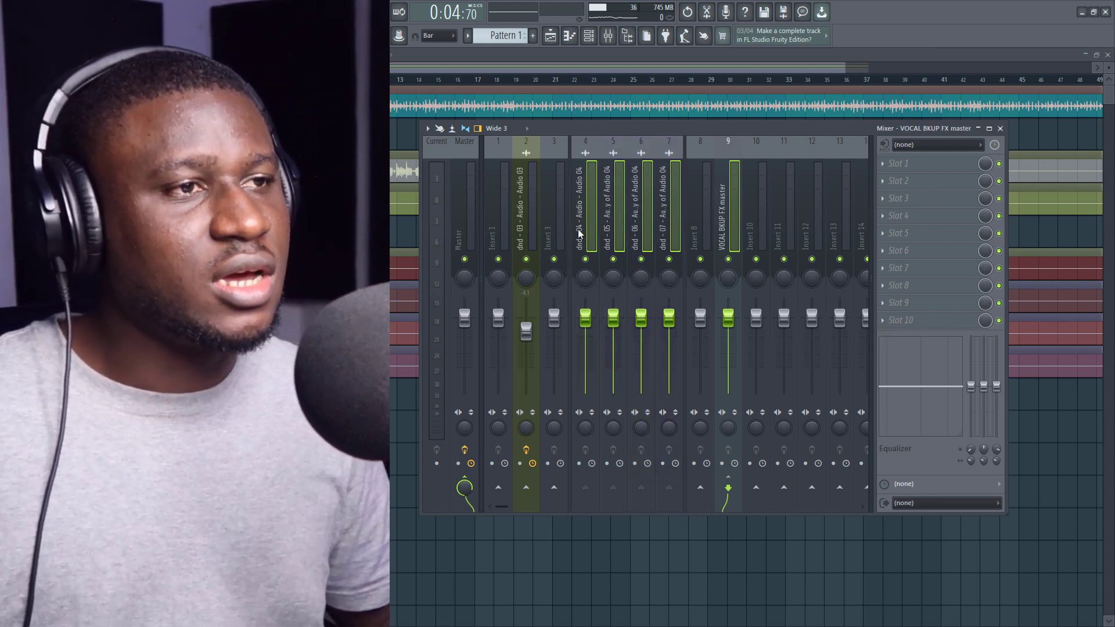
Check the routing of inserts 5 and 4 and the dnd - 03 insert's effects.
click(607, 227)
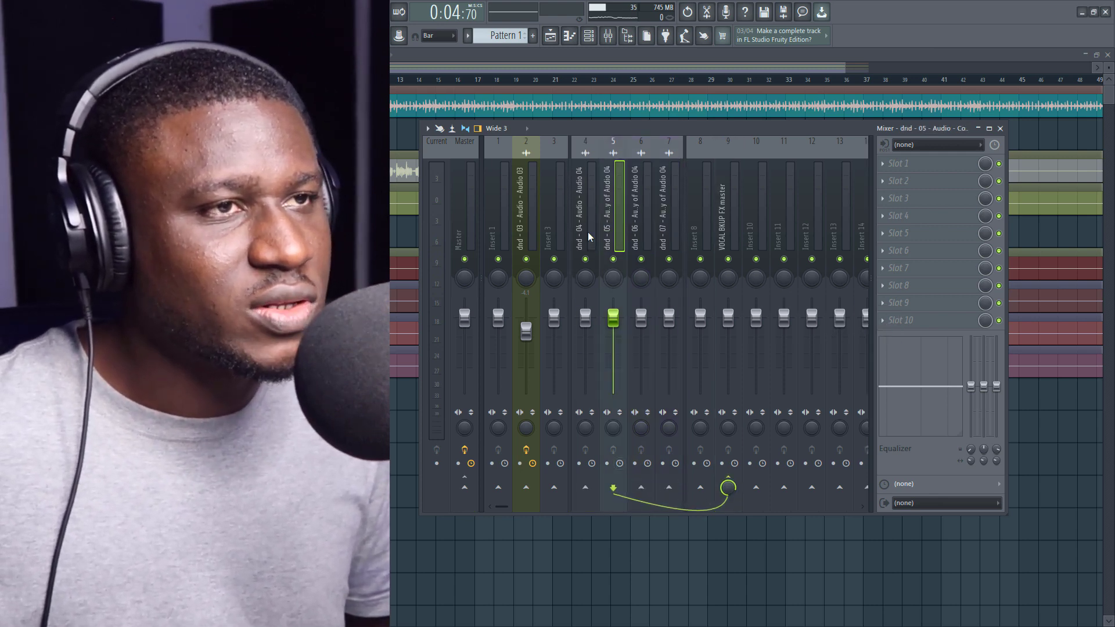
click(588, 236)
click(519, 439)
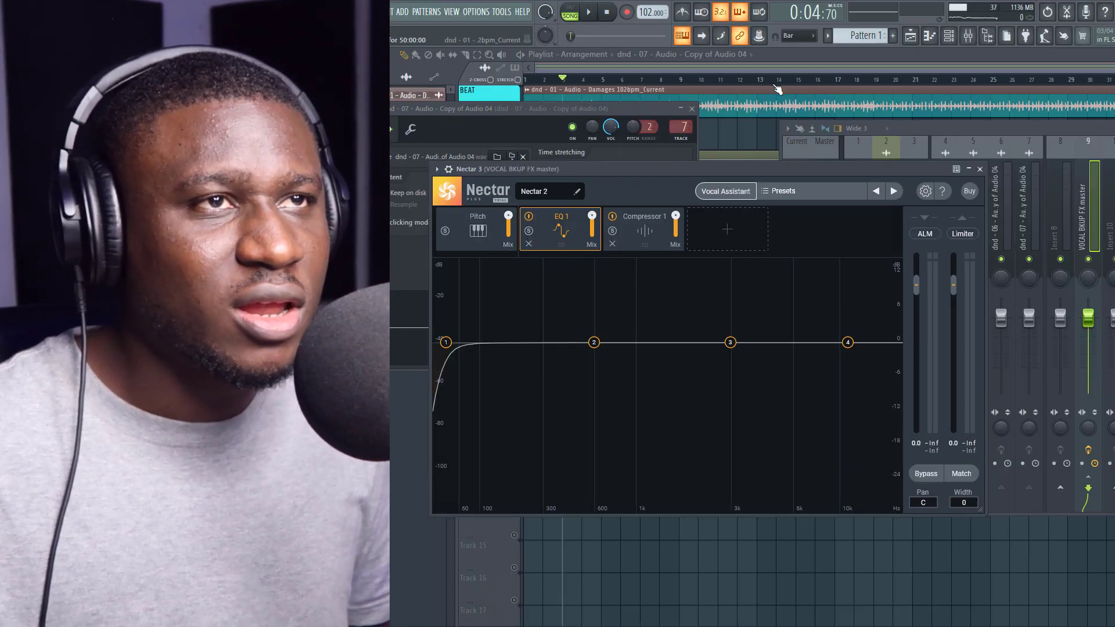
Move the playlist's song position to bar 35 (1:20:00) and bring the mixer back.
click(784, 64)
scroll(766, 84, down, 3)
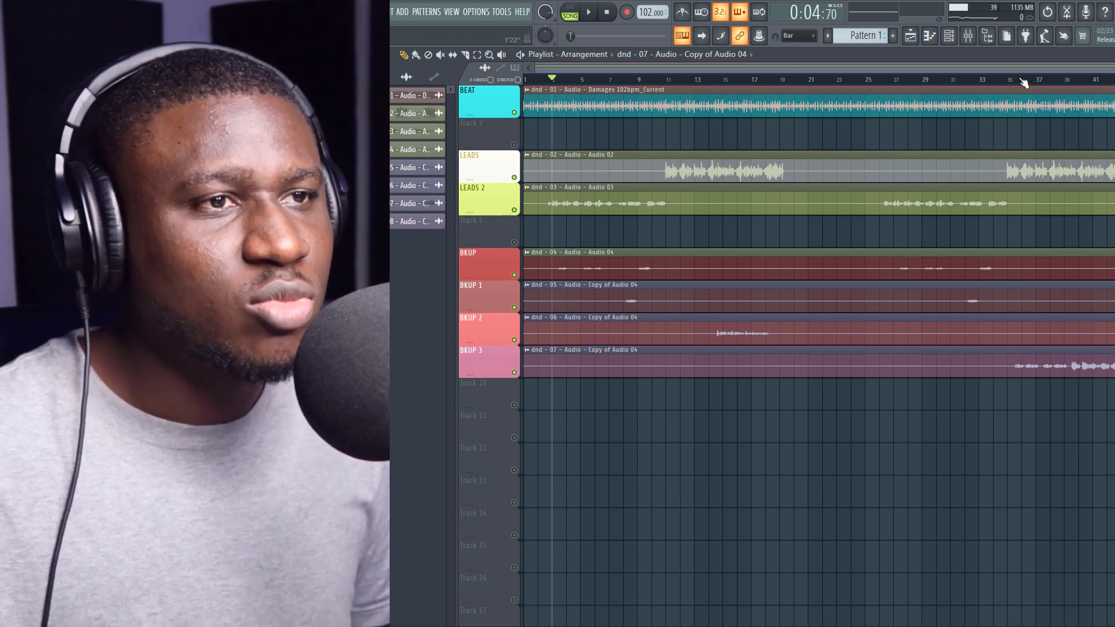
drag(1023, 83, 1011, 84)
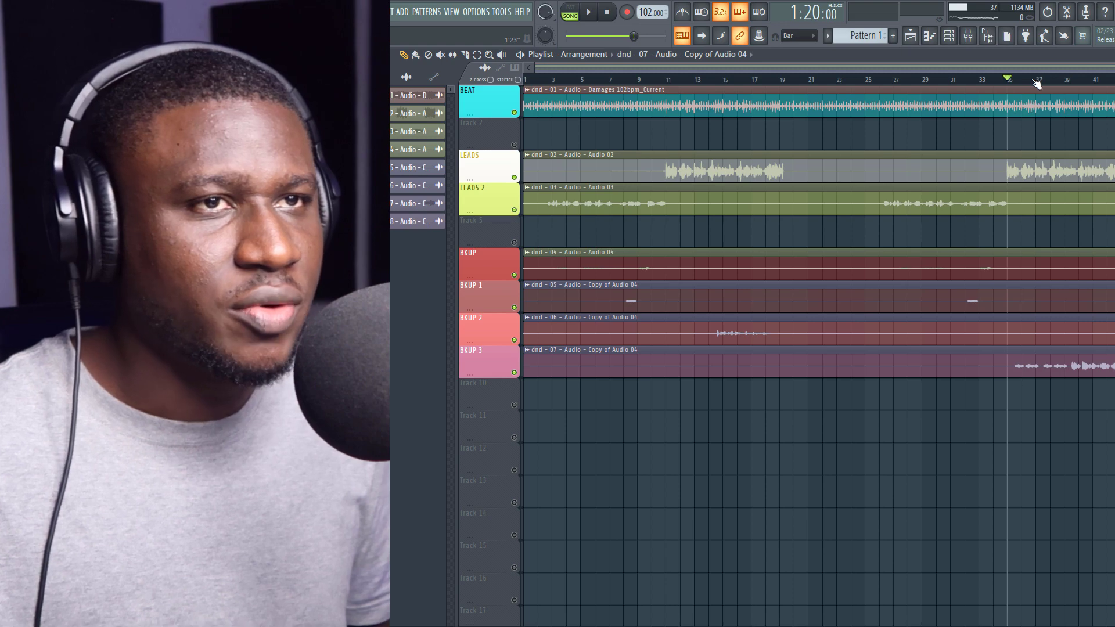
click(968, 36)
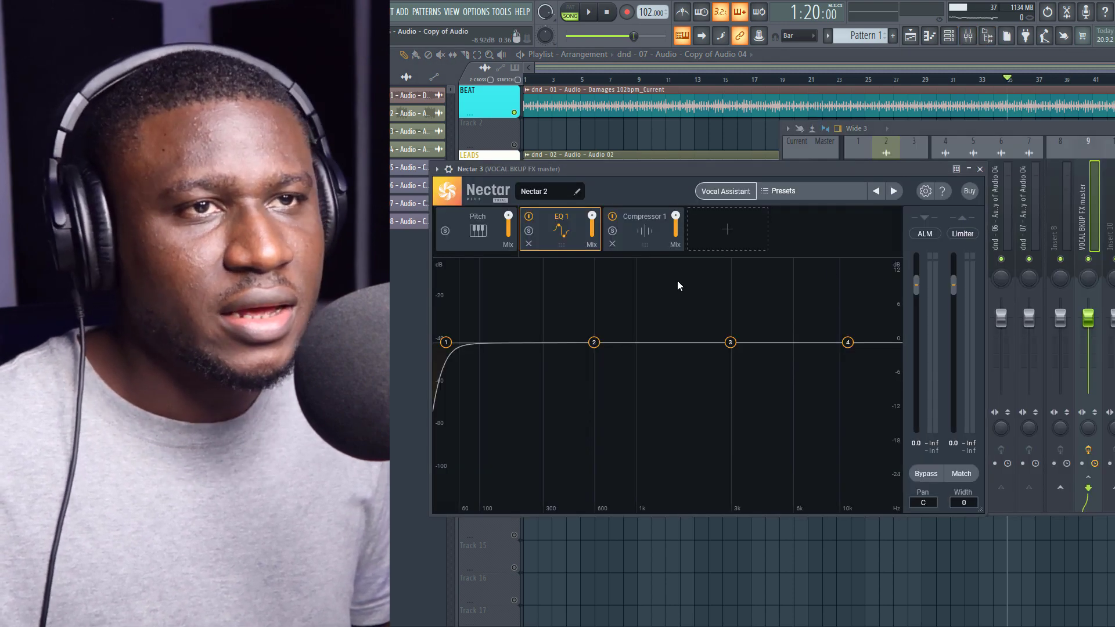
Start Nectar's Vocal Assistant in Assist mode with Modern style and Light intensity.
click(722, 193)
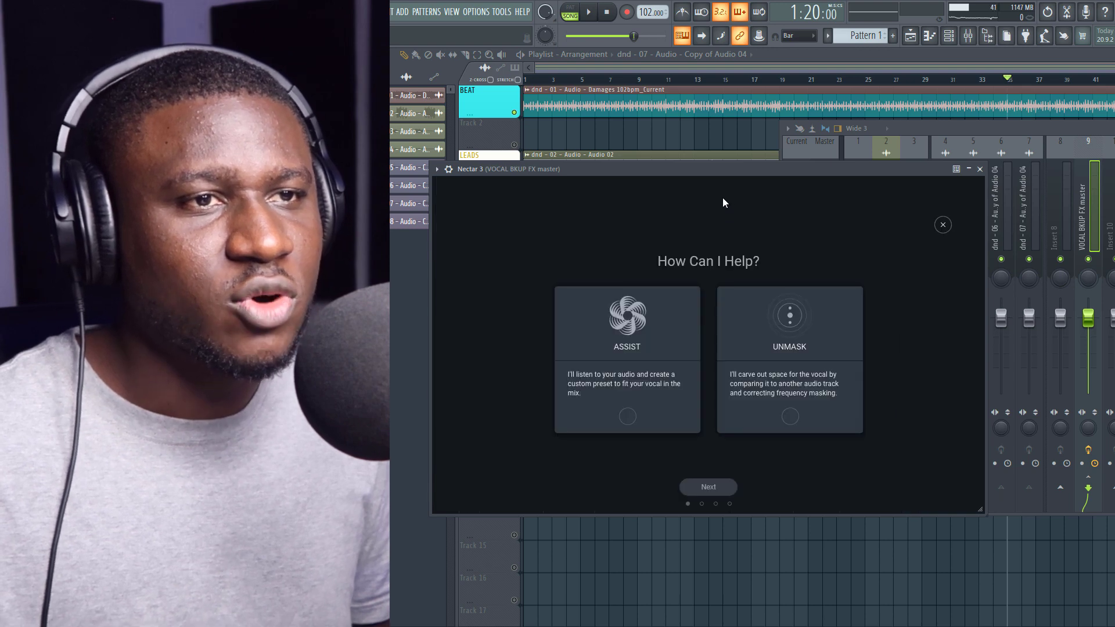
click(636, 426)
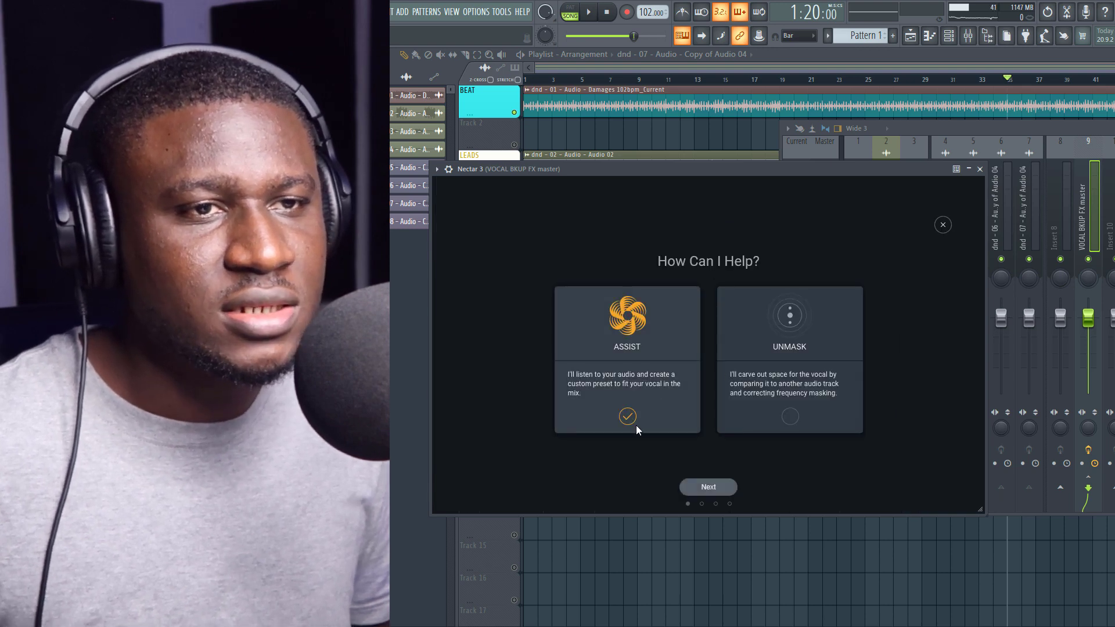
click(706, 488)
click(655, 358)
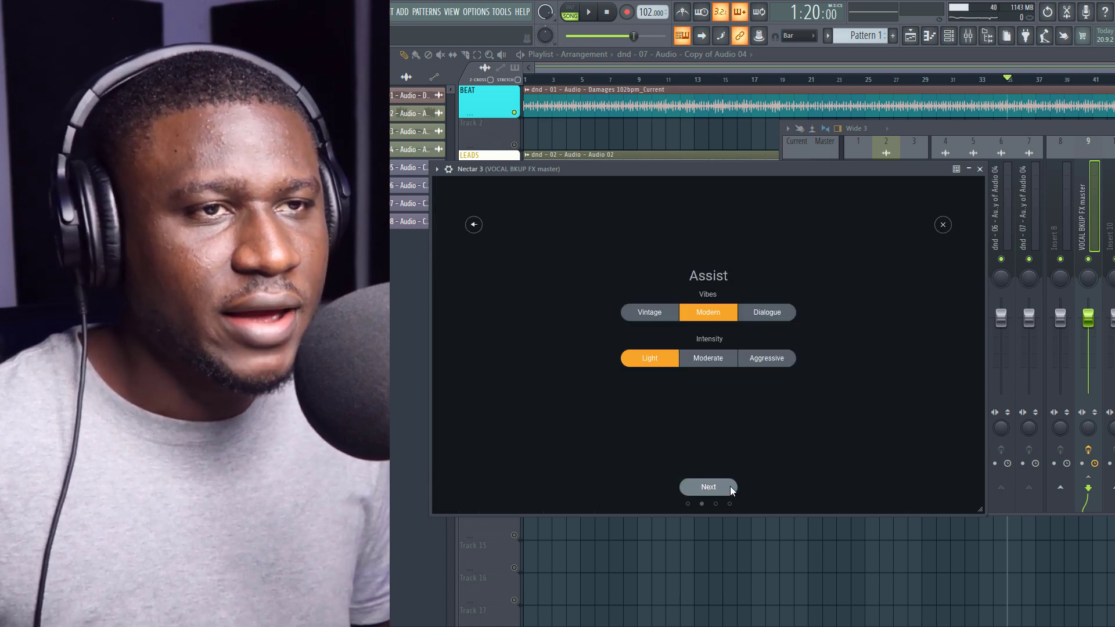
click(715, 486)
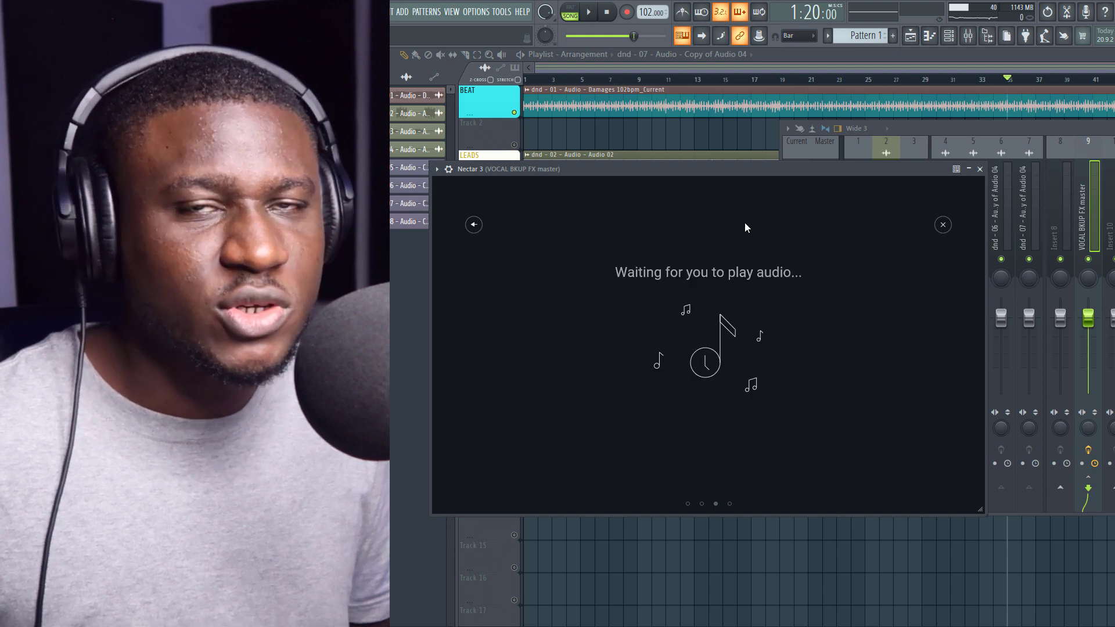
Play the song so the assistant can analyse the backup vocal bus, then return to the mixer.
click(1026, 67)
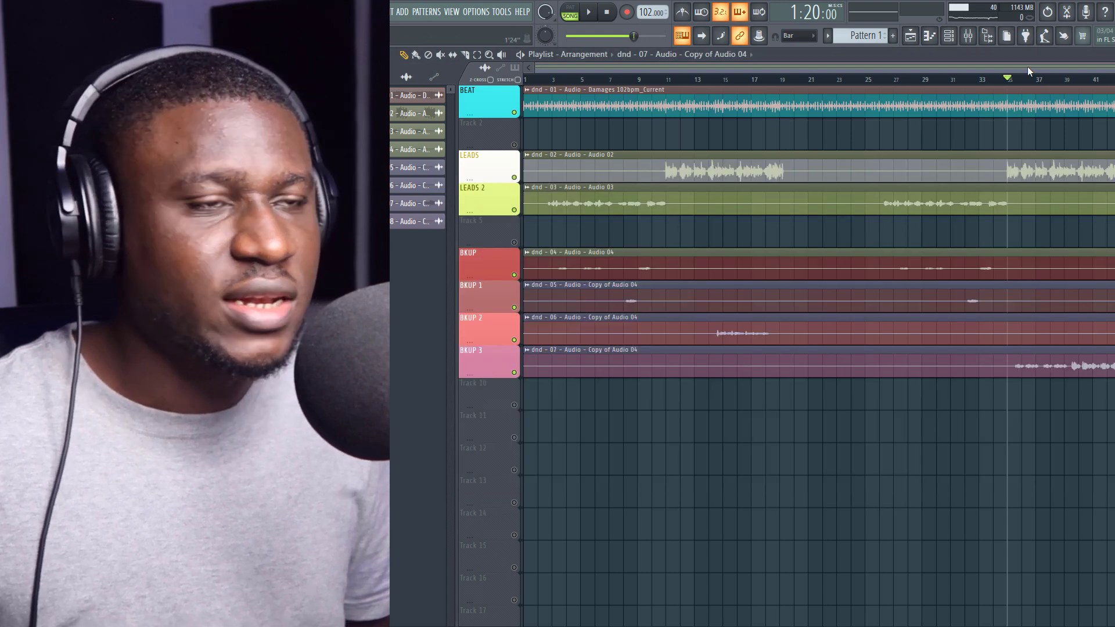
key(space)
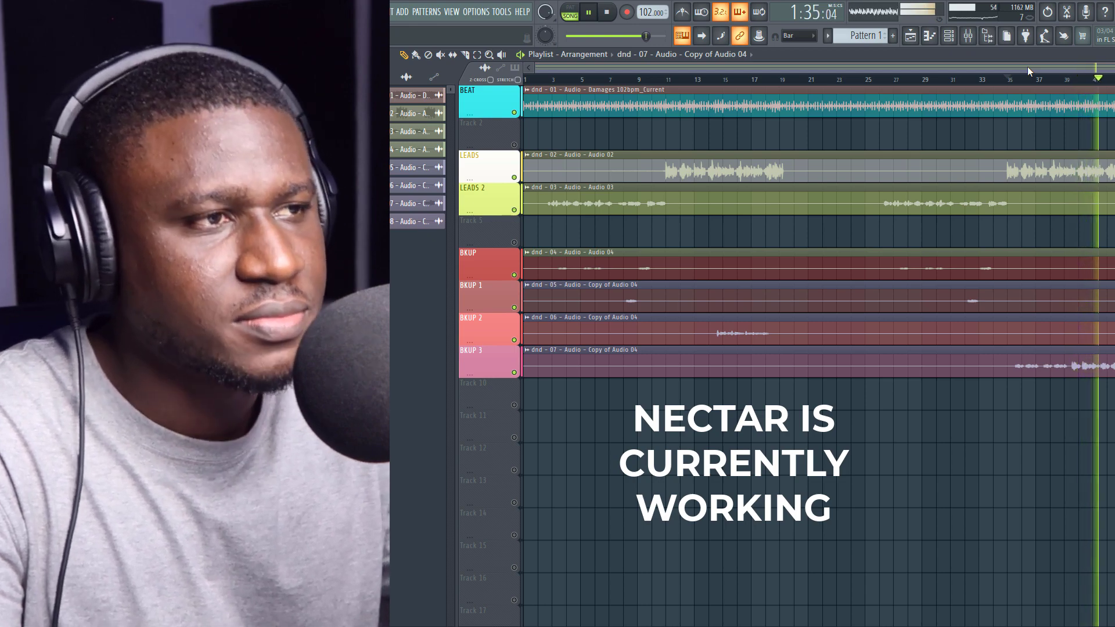
key(F9)
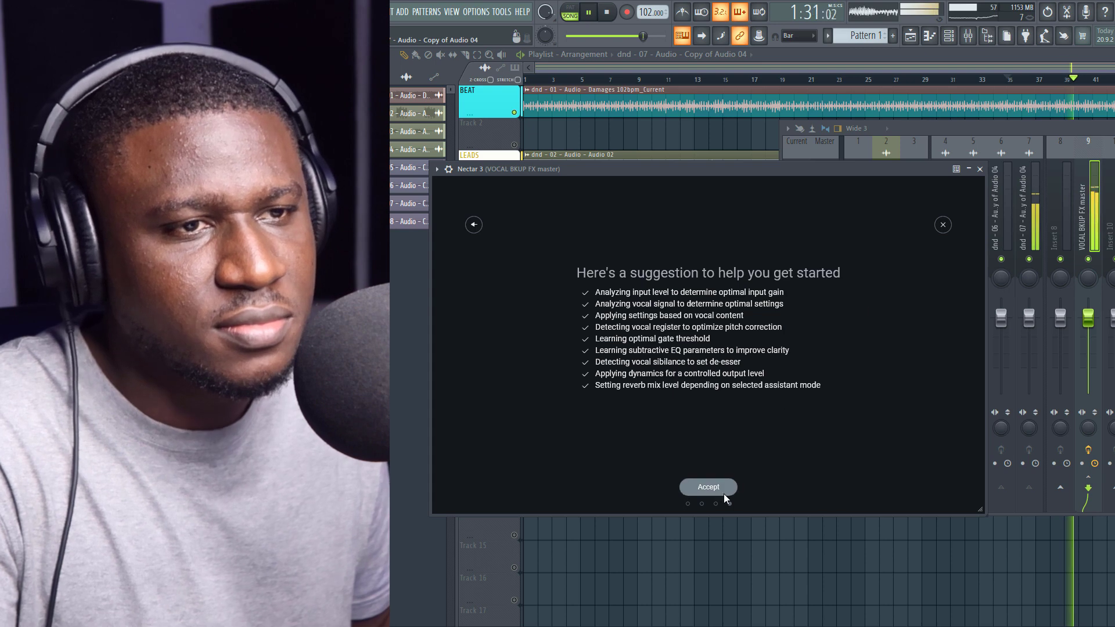
Accept Nectar's suggested chain, stop playback, and set Pitch correction to F# Major.
click(717, 490)
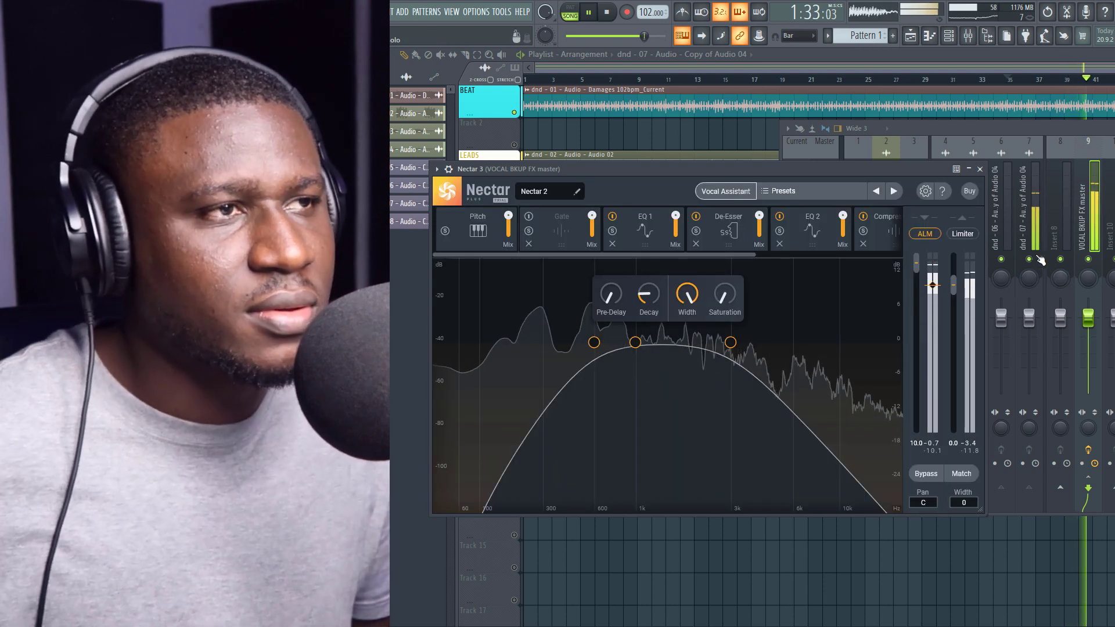
key(space)
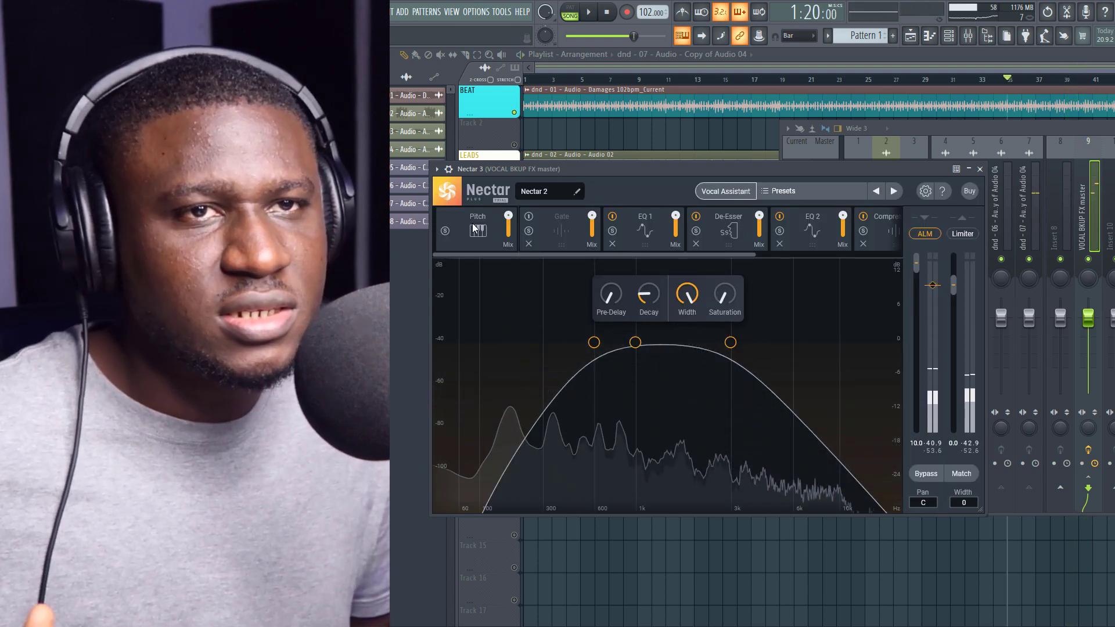
click(473, 228)
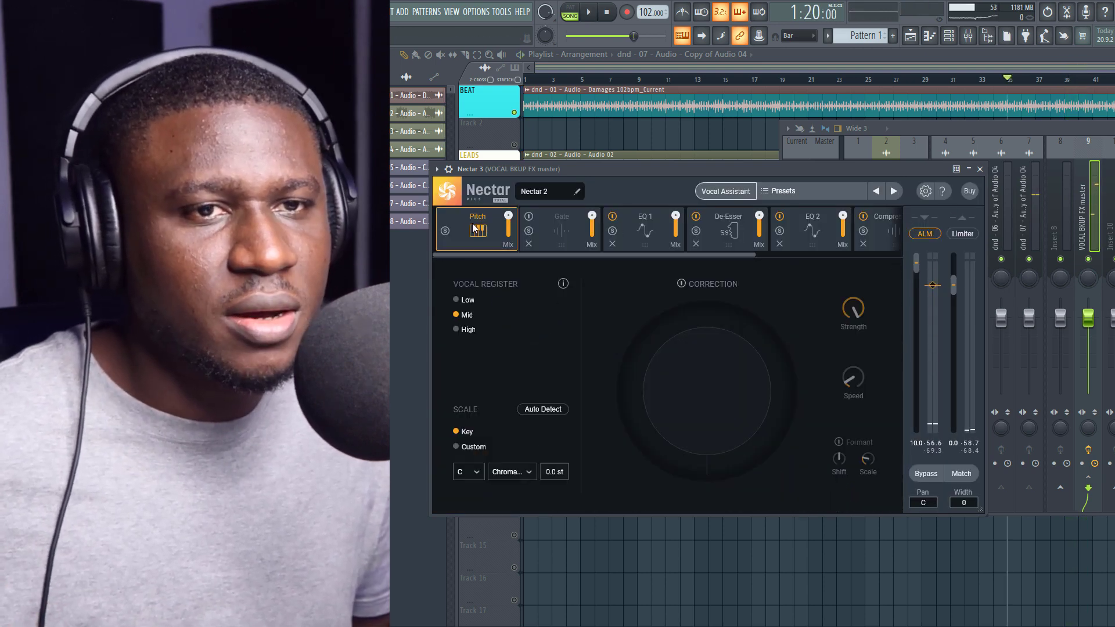
click(465, 471)
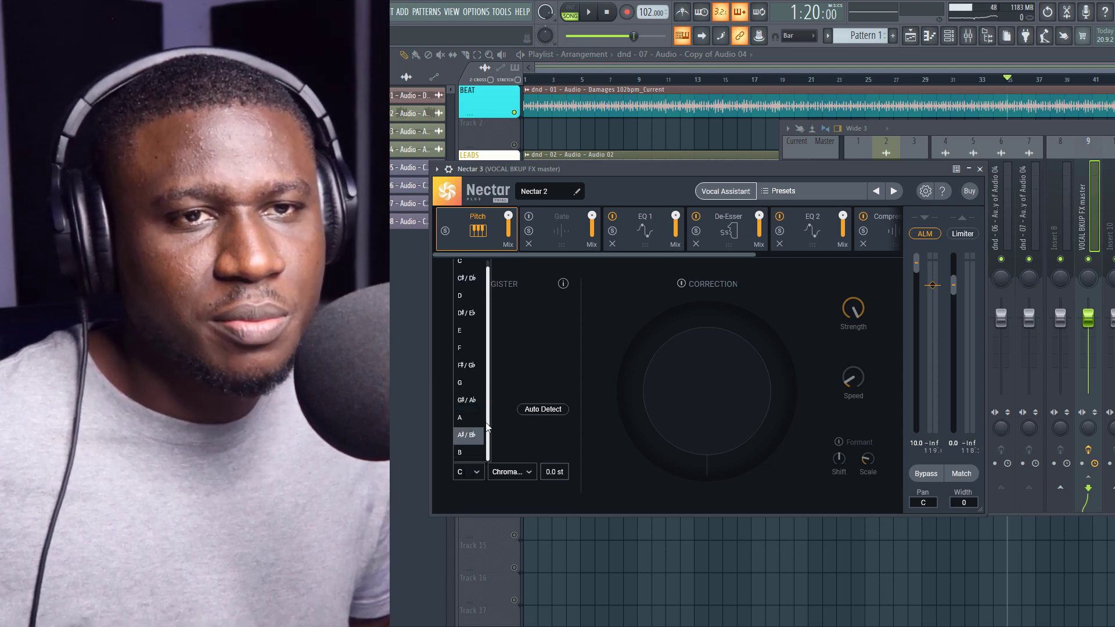
click(470, 365)
click(513, 472)
click(513, 518)
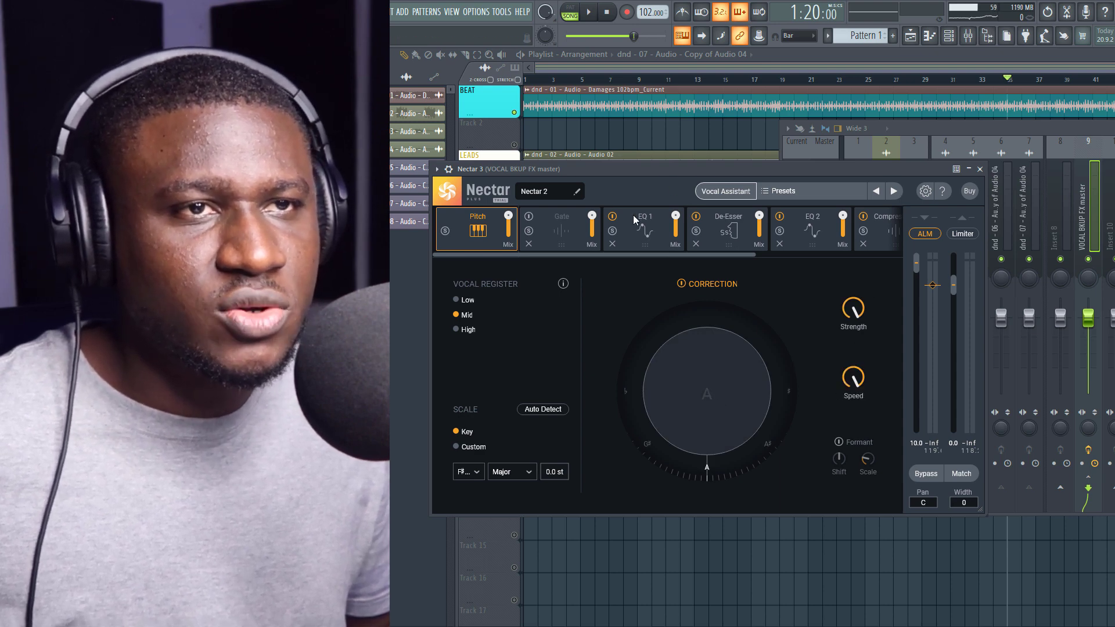
Enable the Gate and raise its open and close thresholds to -22.2 dB and -32.2 dB.
click(537, 231)
click(528, 216)
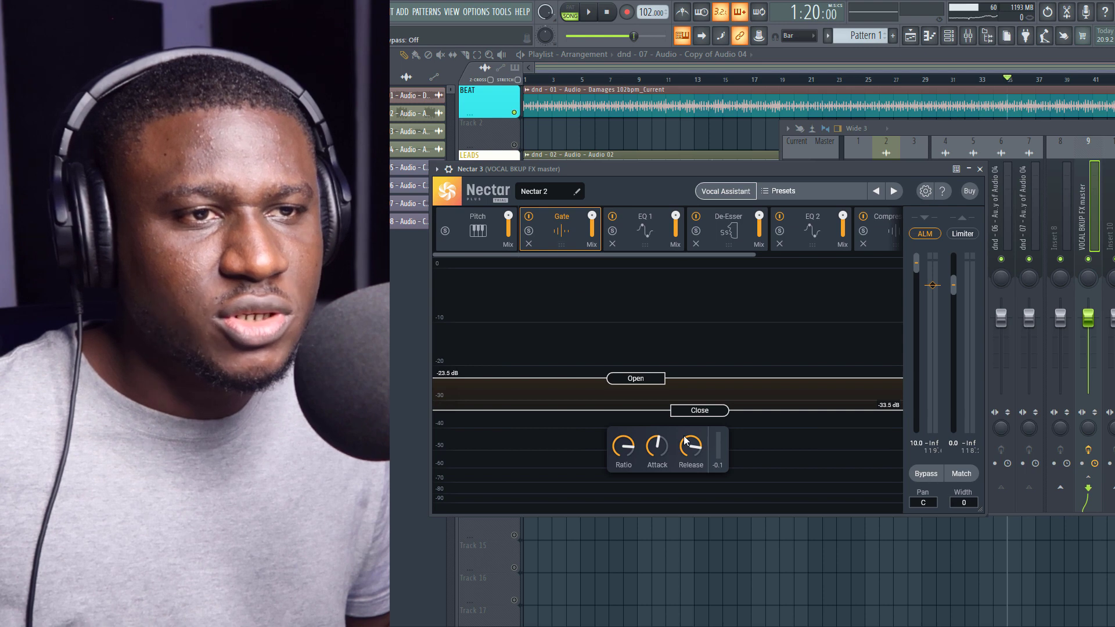
drag(691, 411, 691, 406)
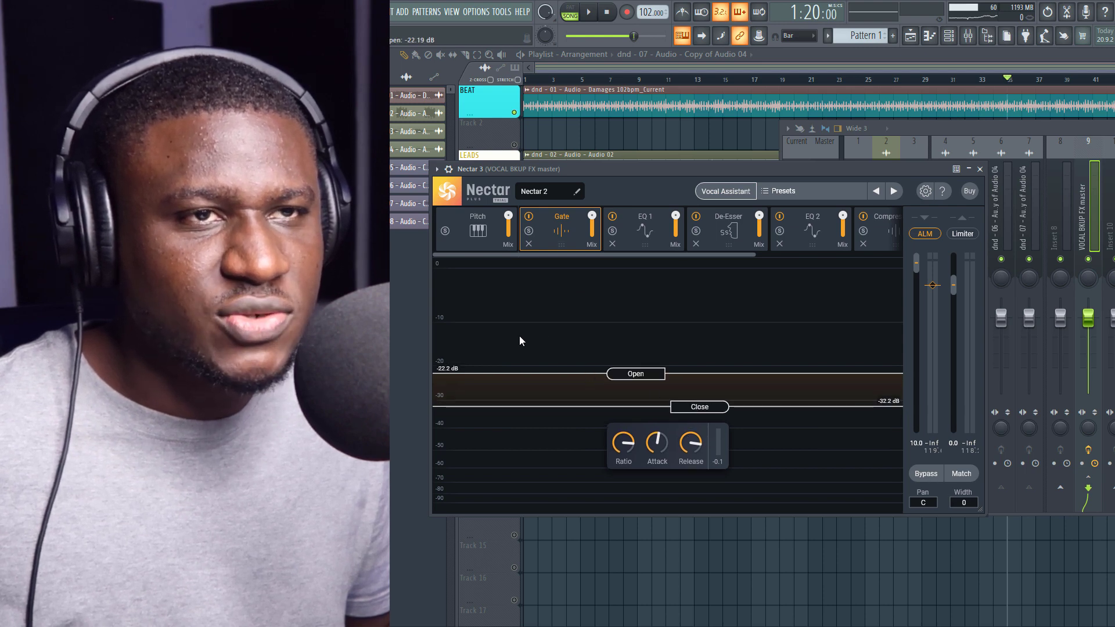
On EQ 2, enable the low-band highpass and push its cutoff up toward 300 Hz.
click(647, 235)
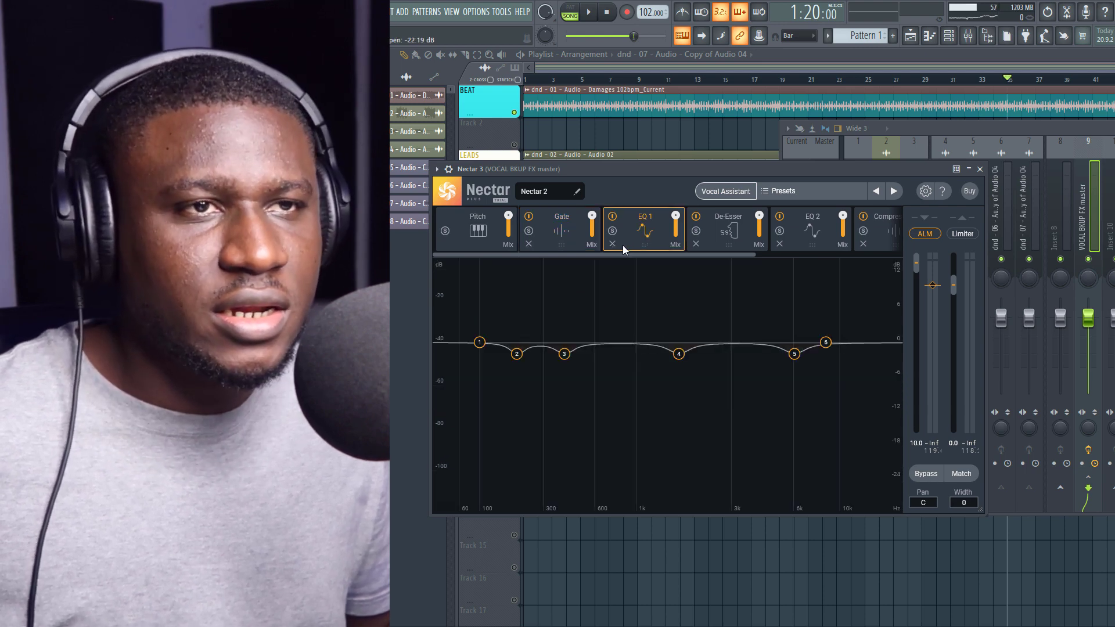
click(787, 233)
click(459, 344)
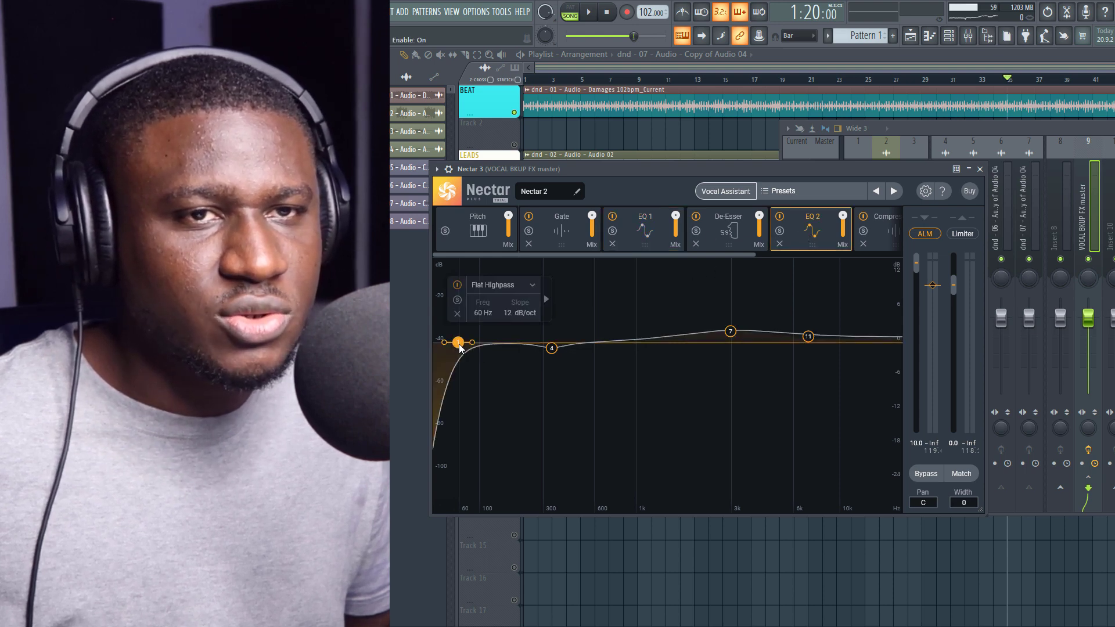
drag(463, 348, 497, 343)
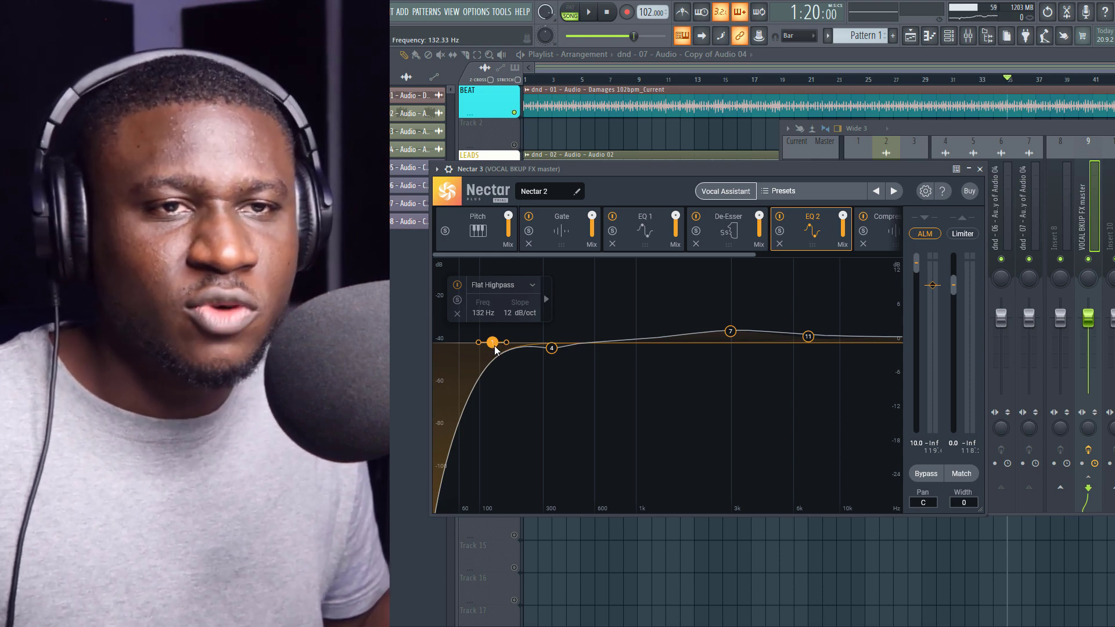
drag(492, 348, 533, 360)
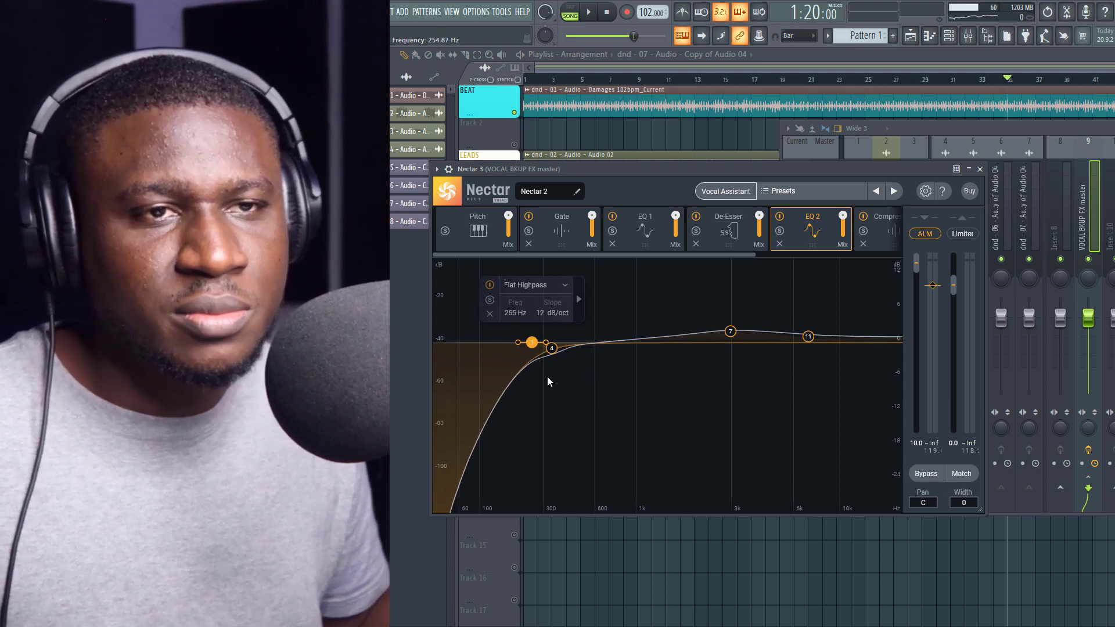
Make EQ band 4 a 48 dB/oct Flat Highpass with its cutoff around 219 Hz.
click(552, 350)
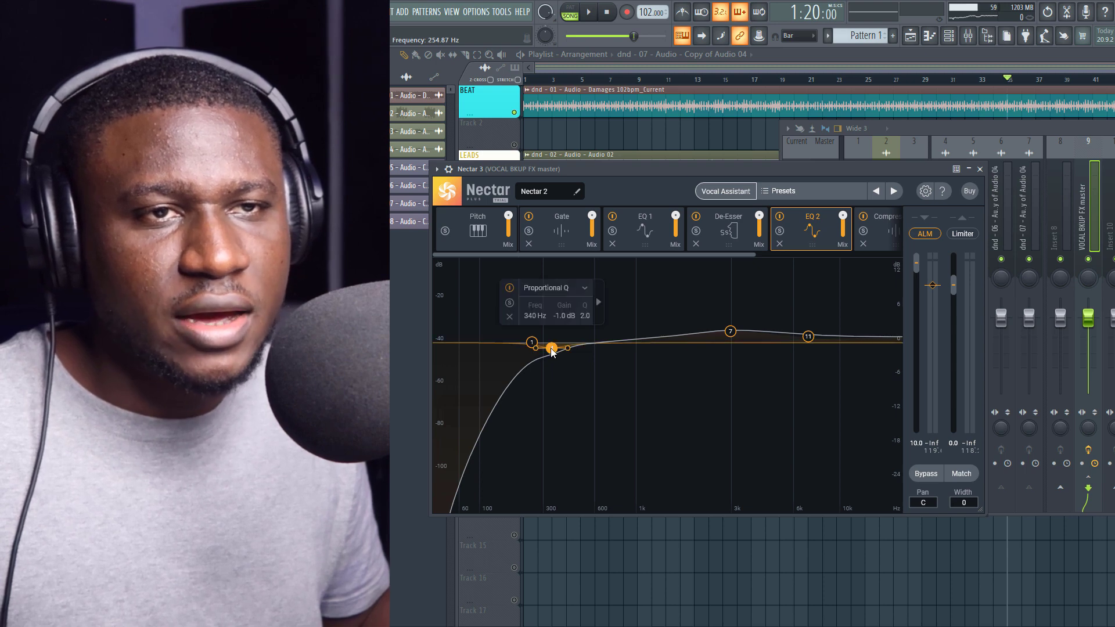
click(584, 287)
mouse_move(557, 377)
click(626, 376)
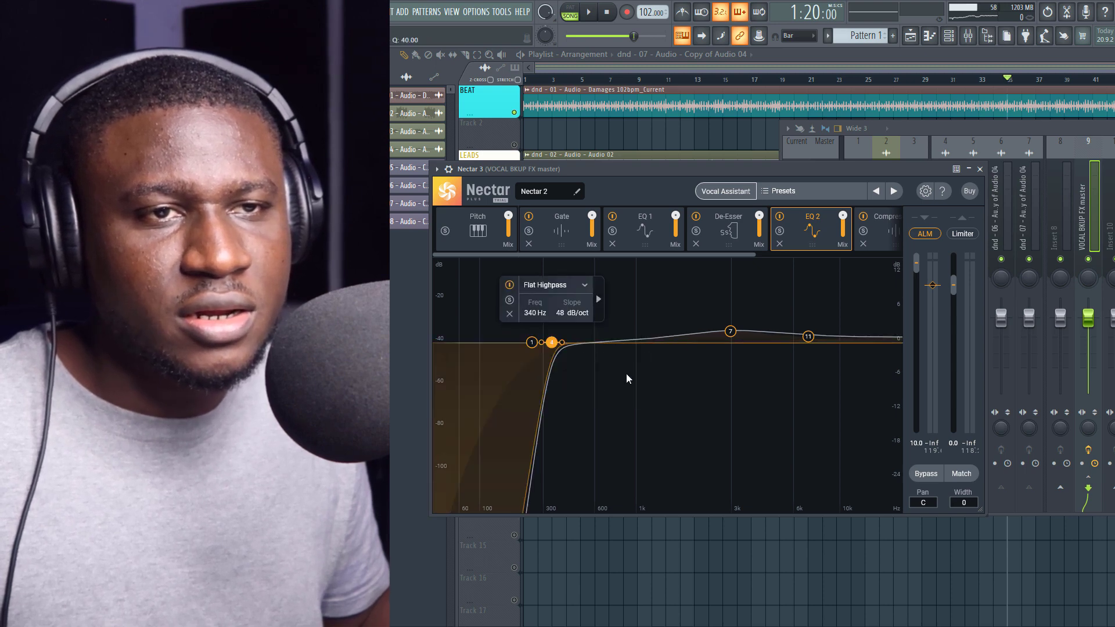
mouse_move(552, 346)
mouse_down()
mouse_move(524, 348)
mouse_move(533, 343)
mouse_up()
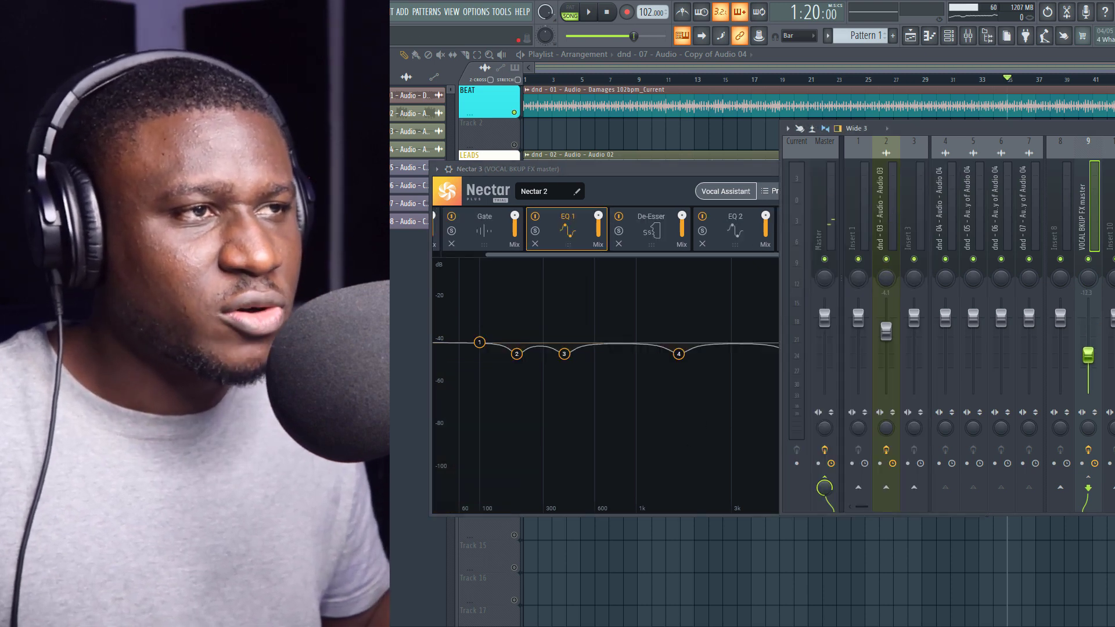
Play and stop the song to hear the filtered backup vocals, then close the plugin and mixer windows.
key(space)
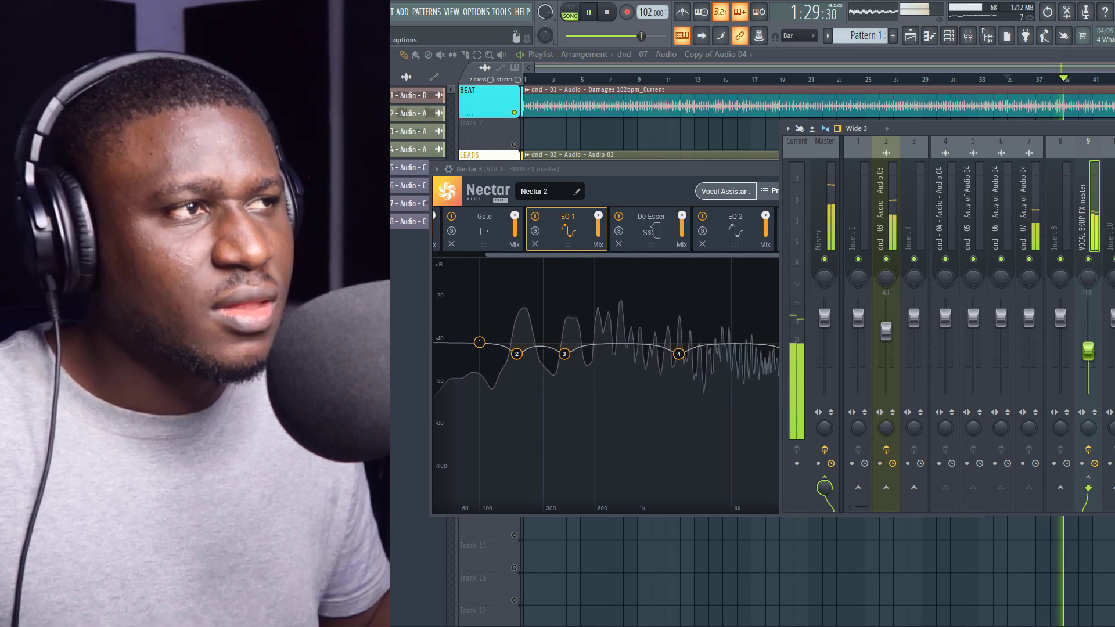
key(space)
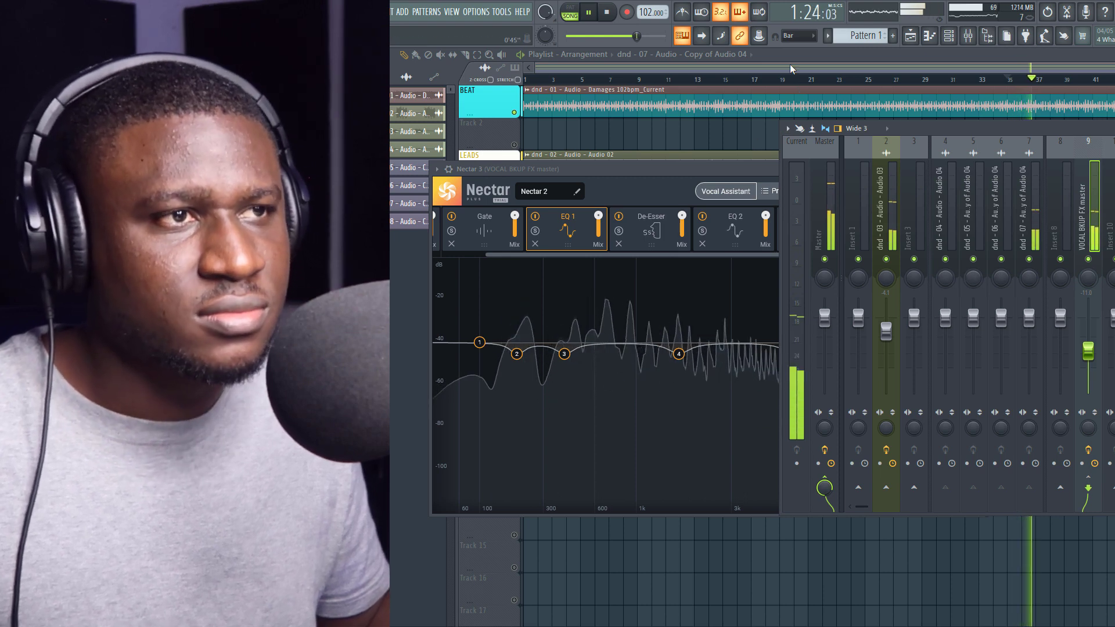
key(F12)
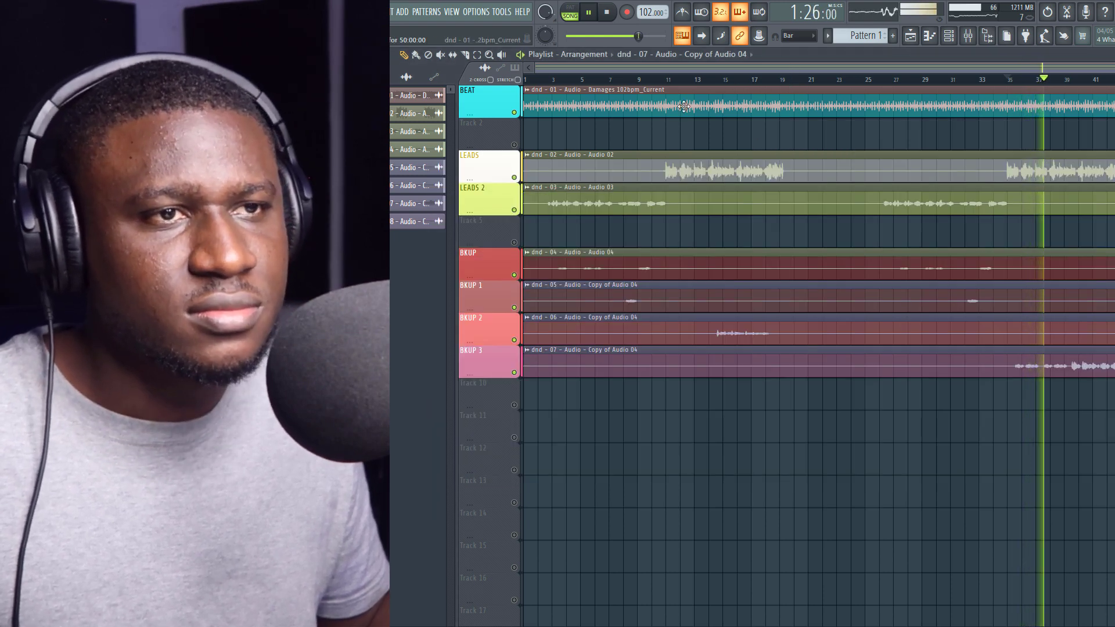
Replay the song from bar 3 to hear the backup vocals, then bring up the mixer.
key(space)
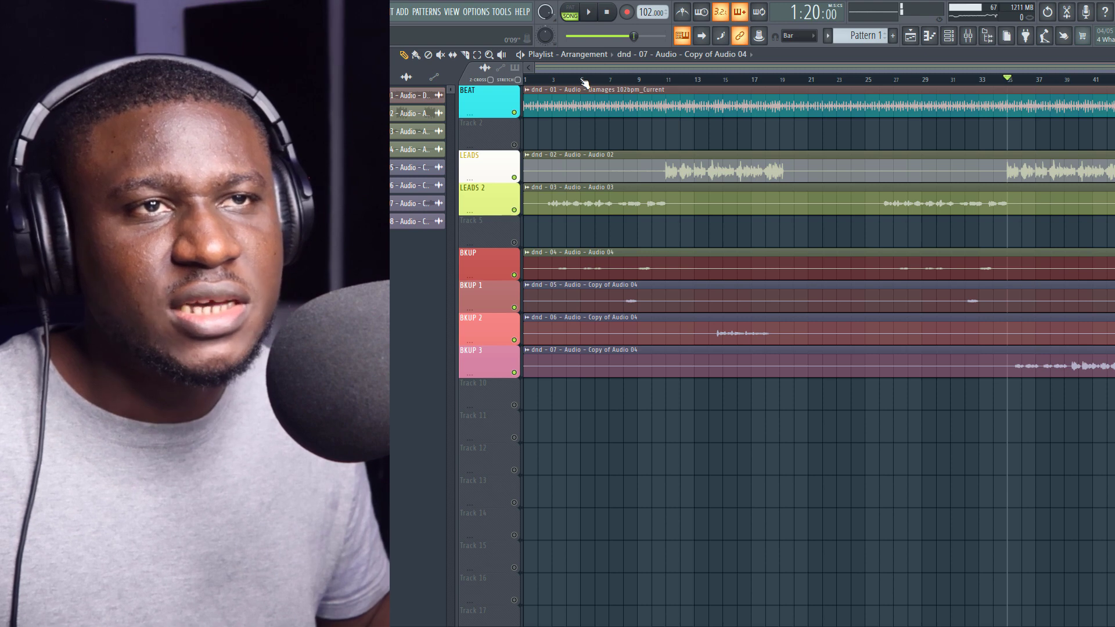
drag(598, 81, 562, 95)
key(space)
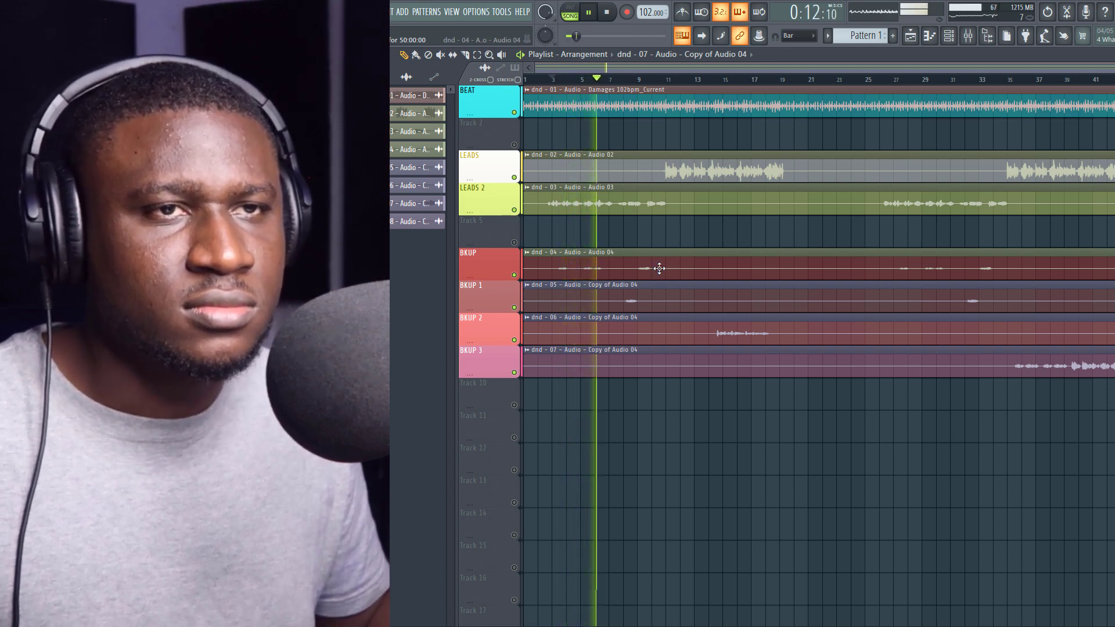
key(space)
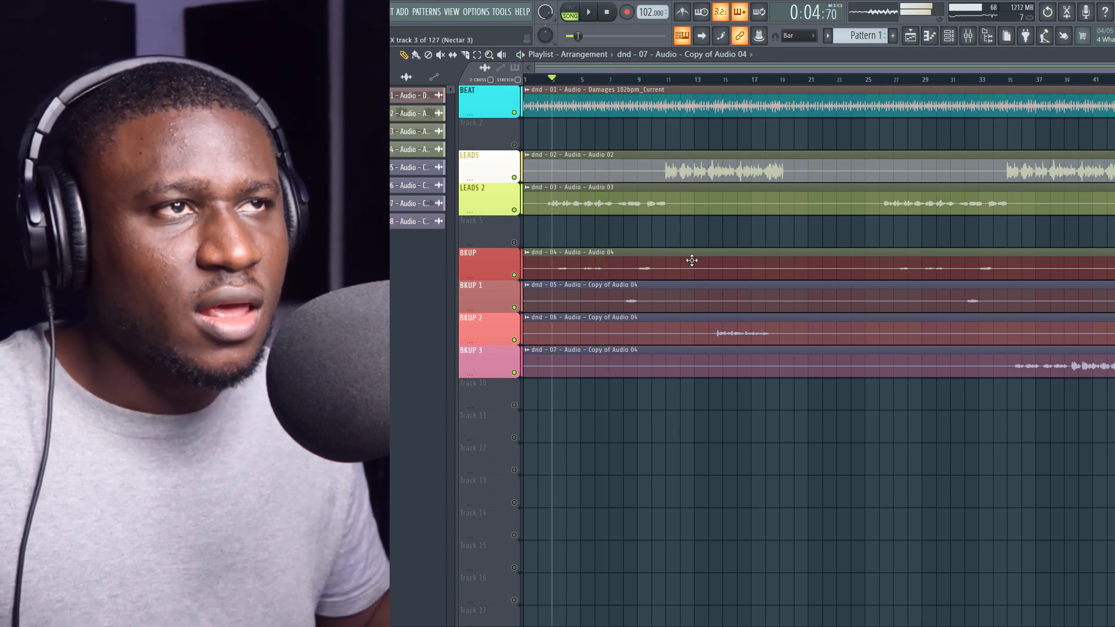
click(967, 37)
Pan insert 4 (BKUP) about 27% left and insert 5 (BKUP 1) about 26% right.
click(1005, 207)
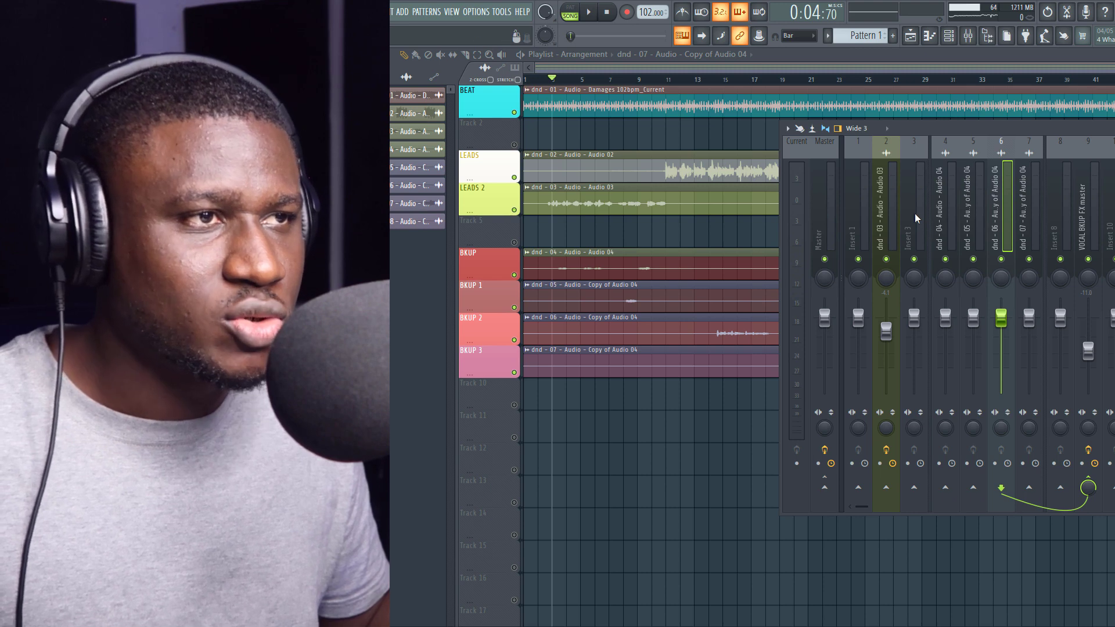
click(946, 216)
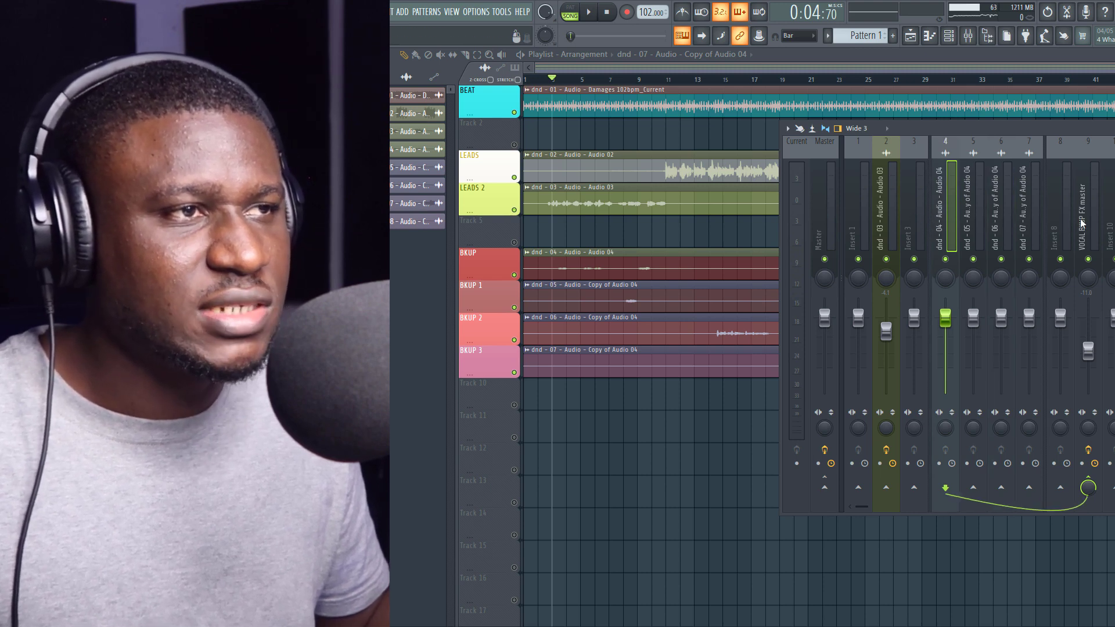
click(973, 224)
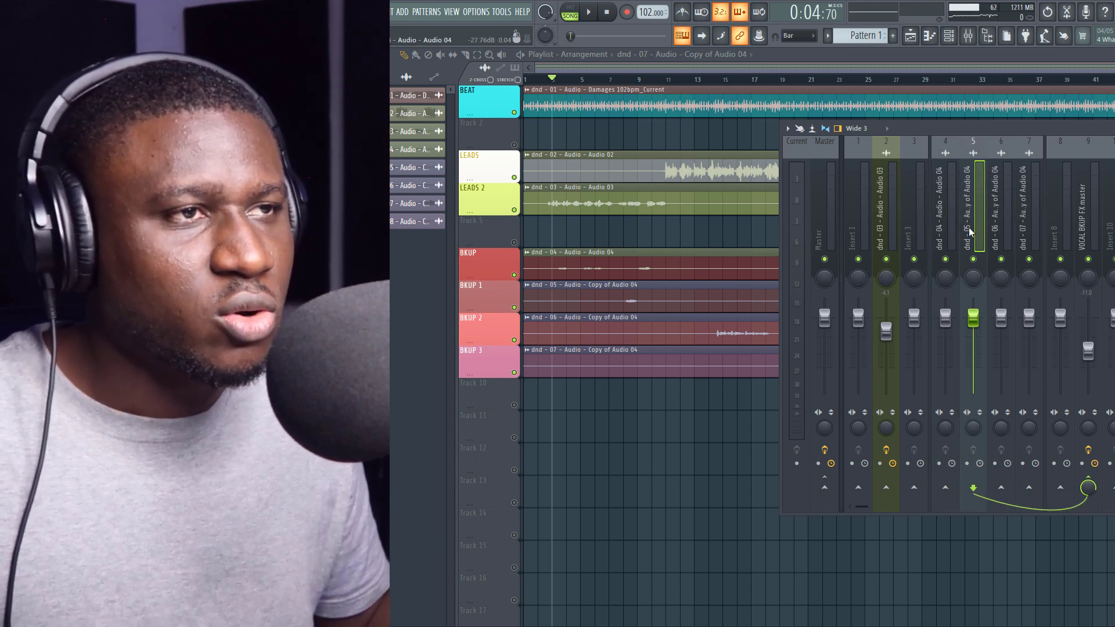
click(948, 228)
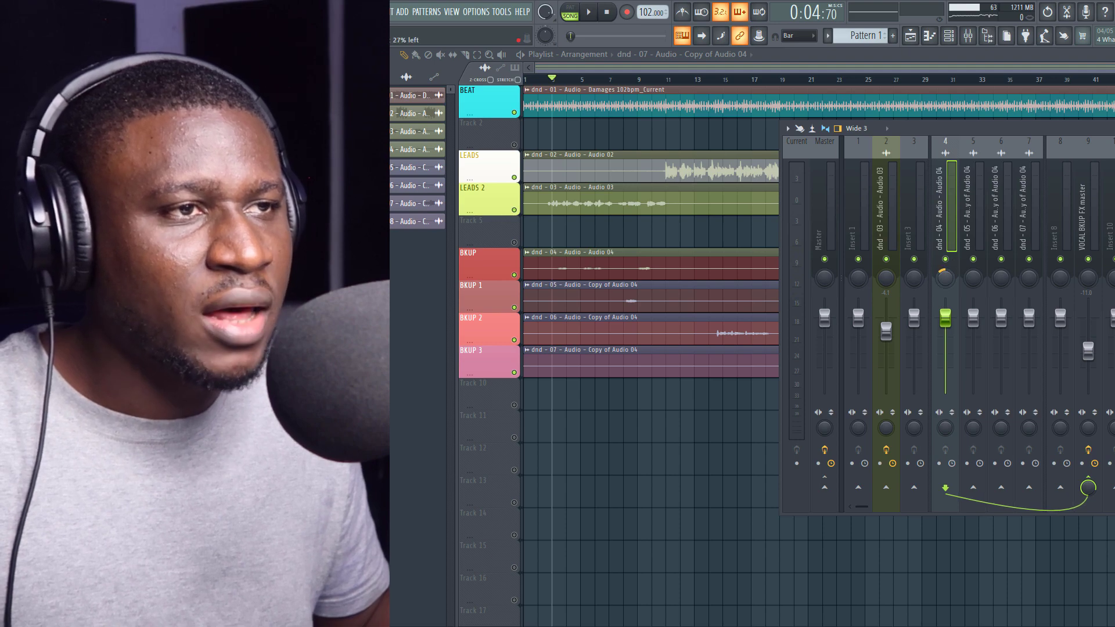
drag(982, 278, 1031, 274)
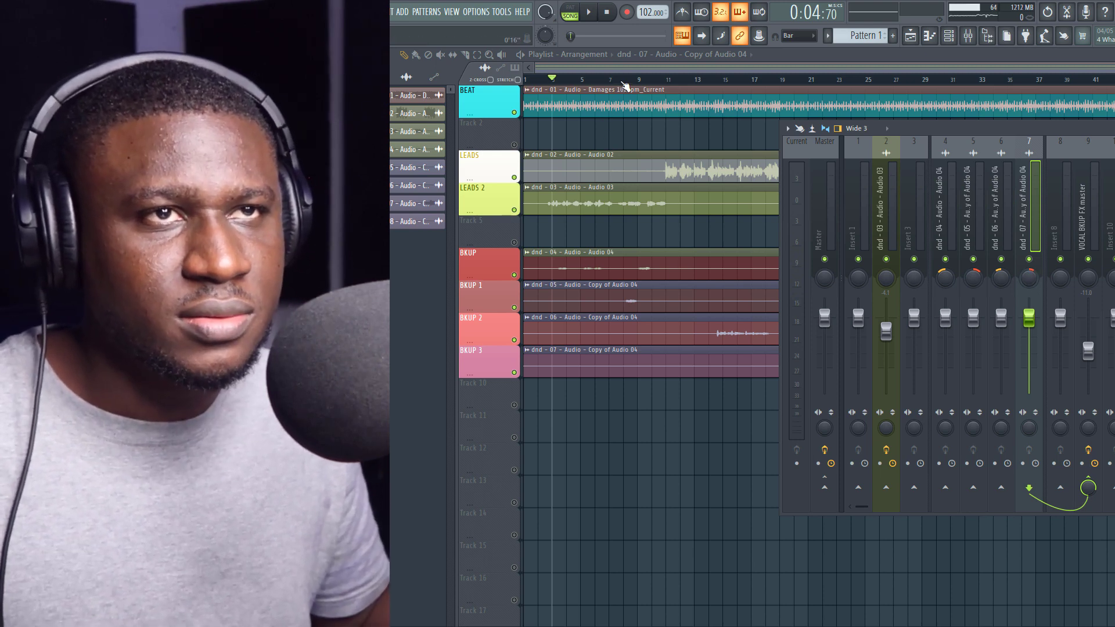
Play the song to hear the panning, reselect insert 4, and jump playback to bar 14.
key(F9)
key(space)
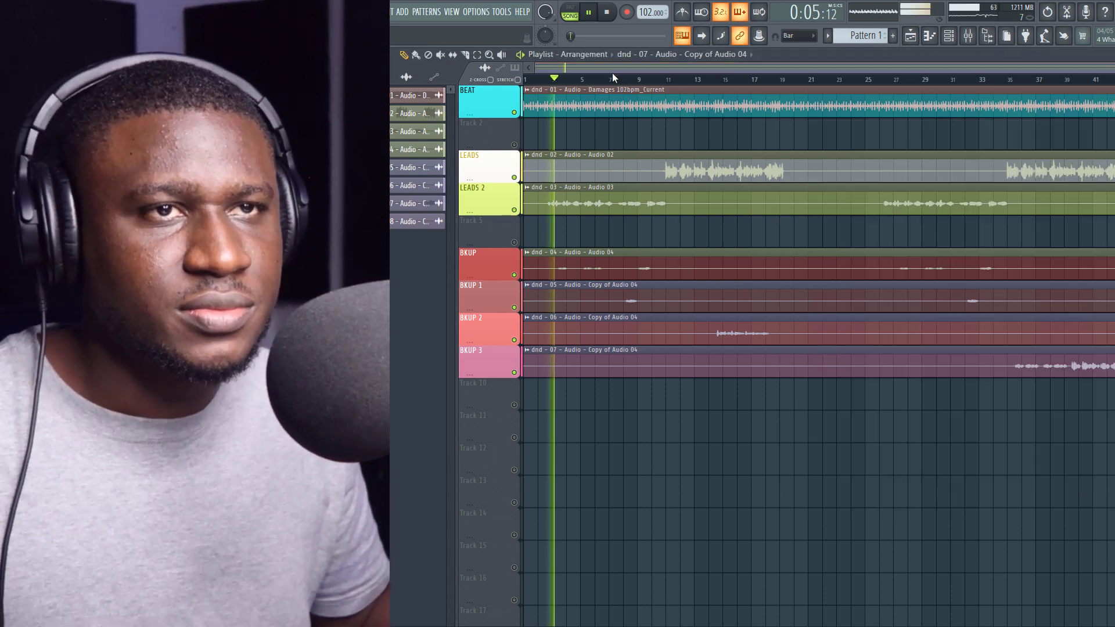
click(968, 37)
click(951, 234)
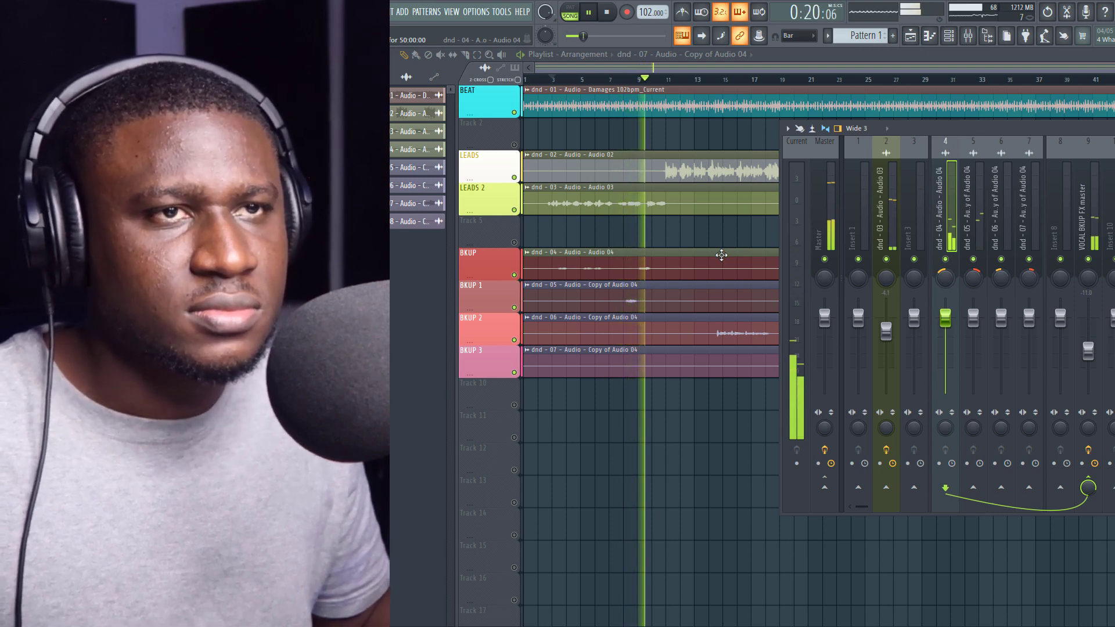
click(711, 79)
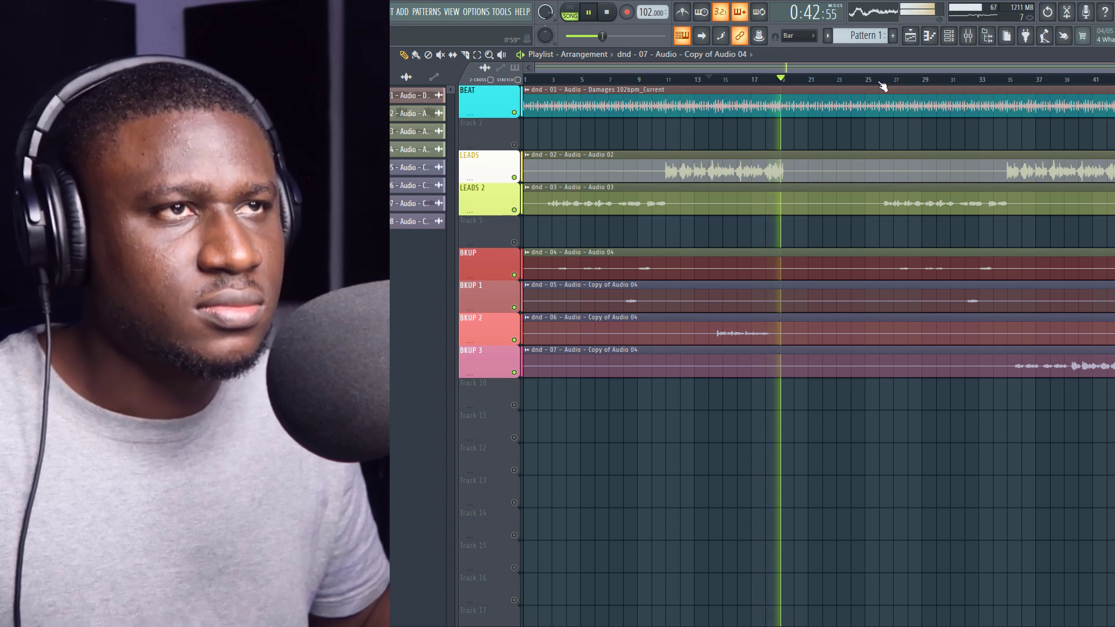
Move the playhead to bar 26, stop playback, and reopen the mixer.
click(881, 80)
key(space)
key(F9)
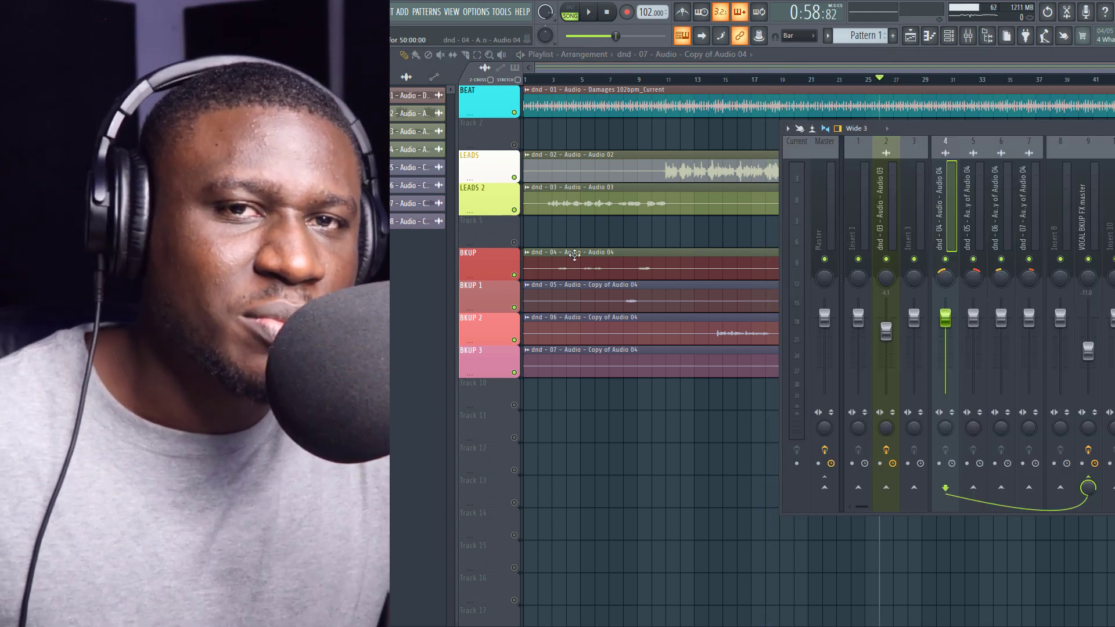